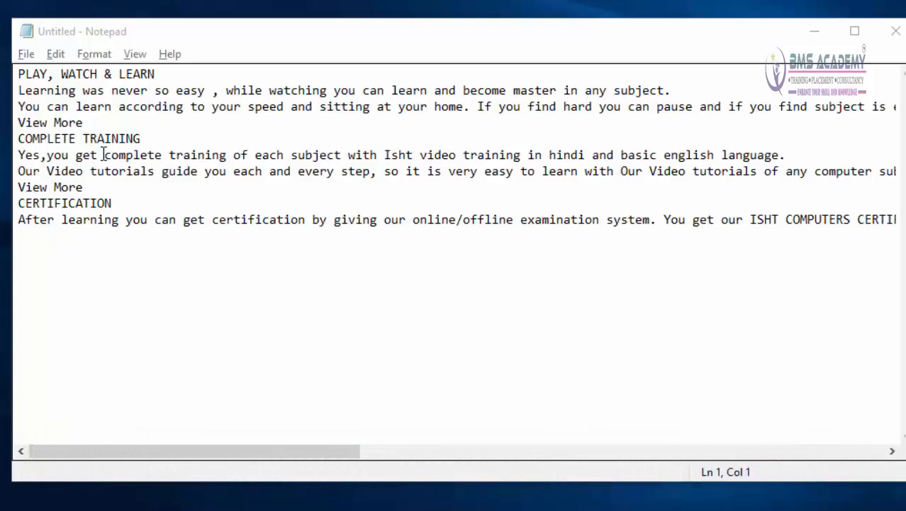
Step: Examine the long line starting "You can learn according to your speed" through to its end, and return to the start of the text
click(146, 241)
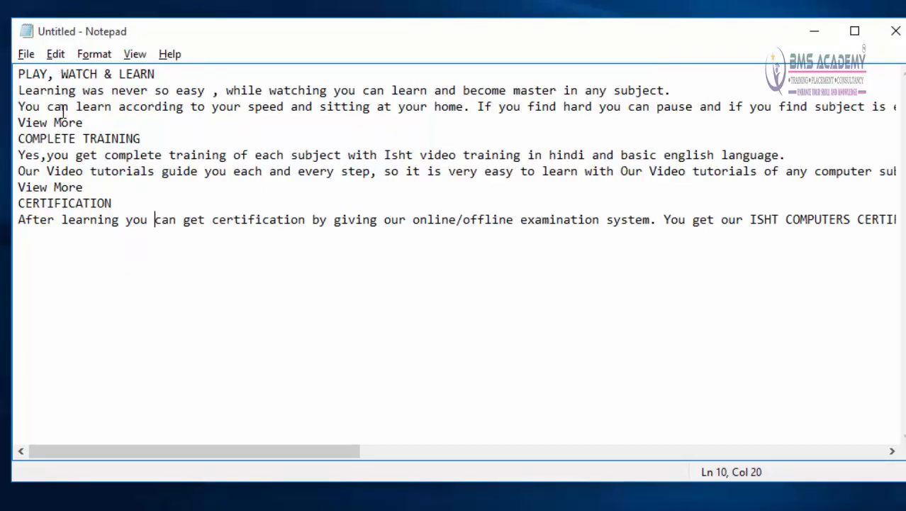
click(675, 106)
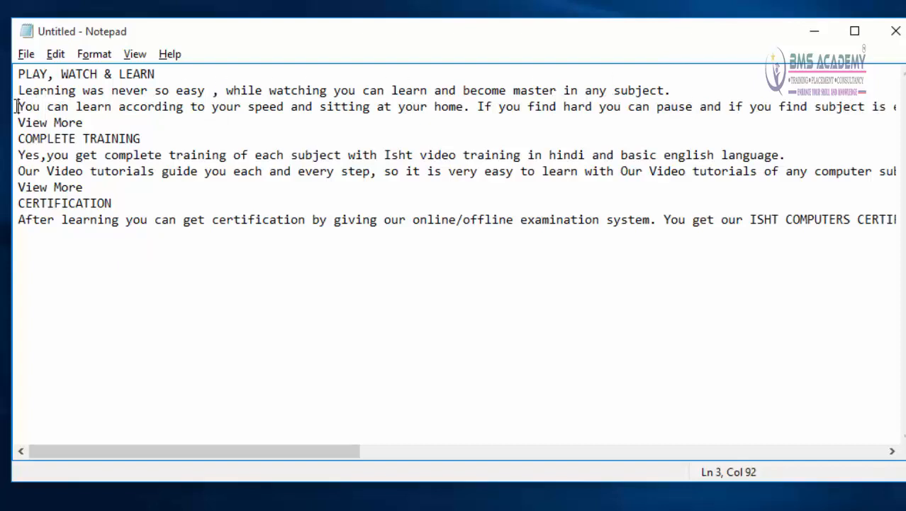
drag(16, 106, 862, 121)
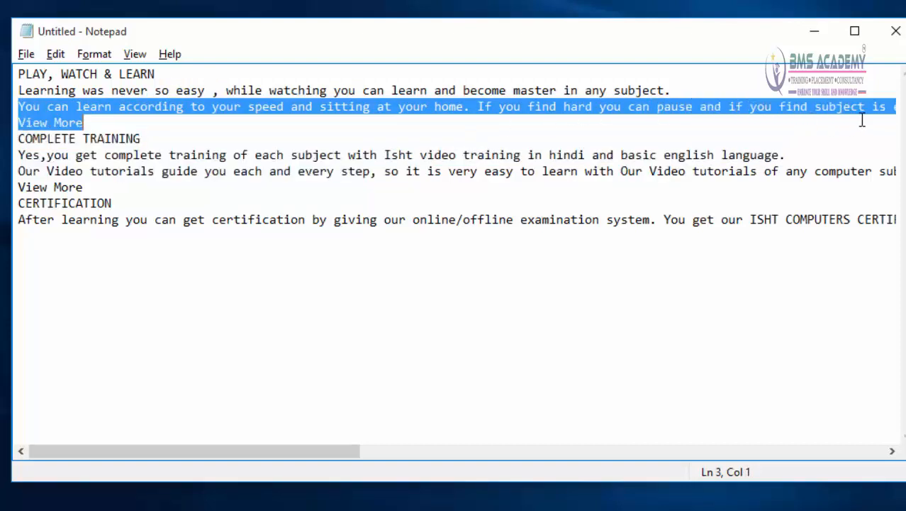
click(864, 112)
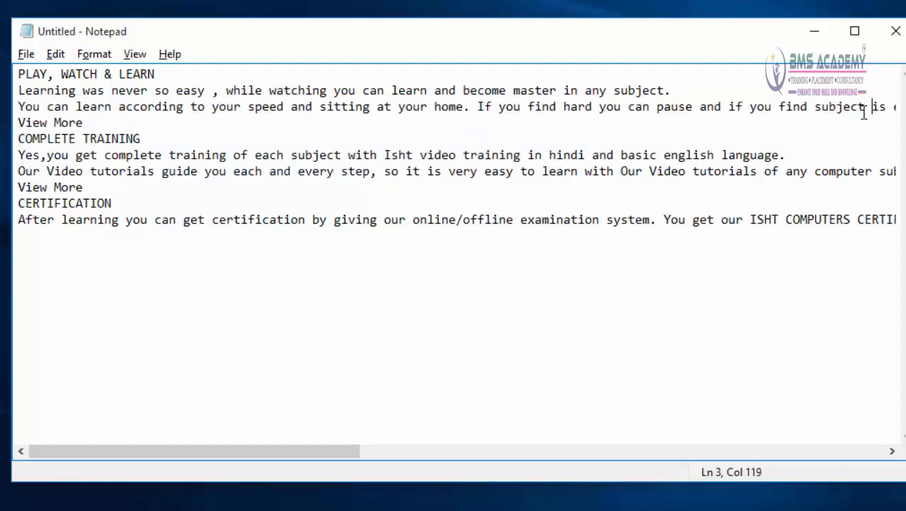
key(Right)
key(Right)
key(Right)
key(Right)
key(Right)
key(Right)
key(Right)
key(Right)
key(Right)
key(Right)
key(Right)
key(Right)
key(Right)
key(Right)
key(Right)
key(Right)
key(Right)
key(Right)
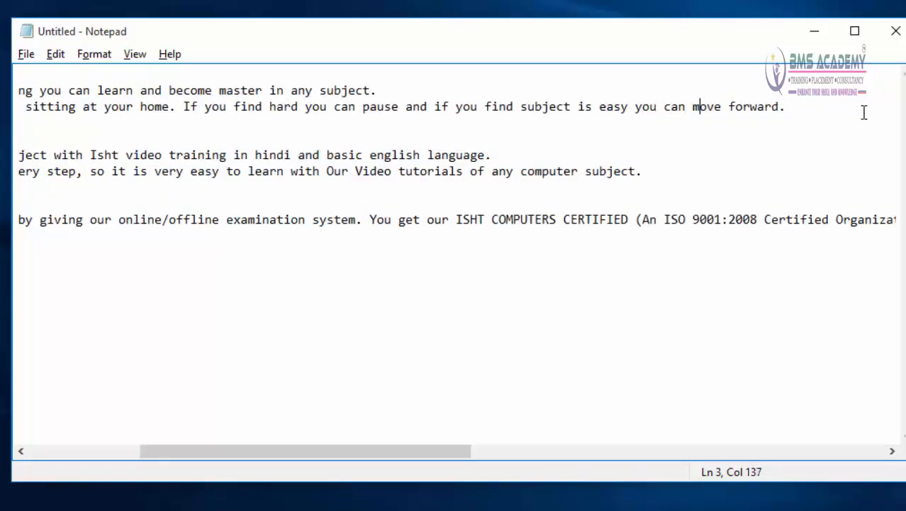
key(Right)
key(Right)
key(Right)
key(Right)
key(Right)
key(Right)
key(Right)
key(Right)
key(Right)
key(Right)
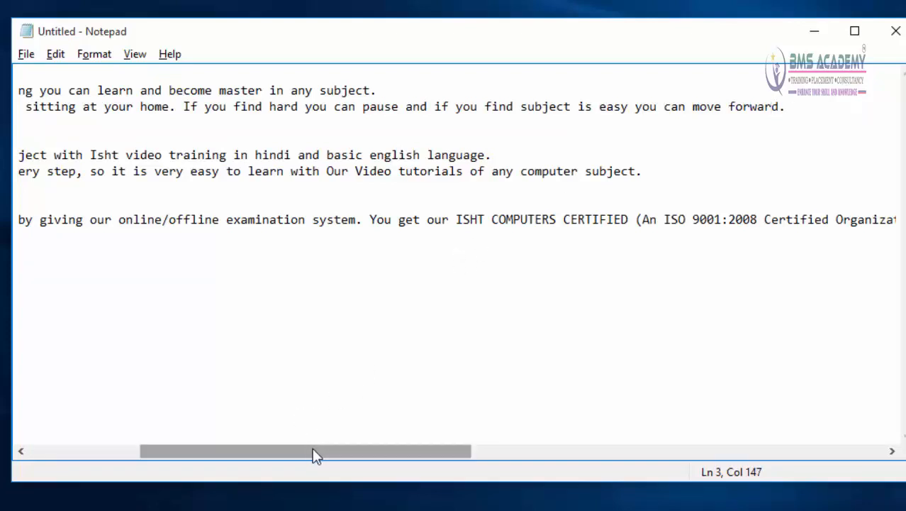
drag(312, 453, 148, 461)
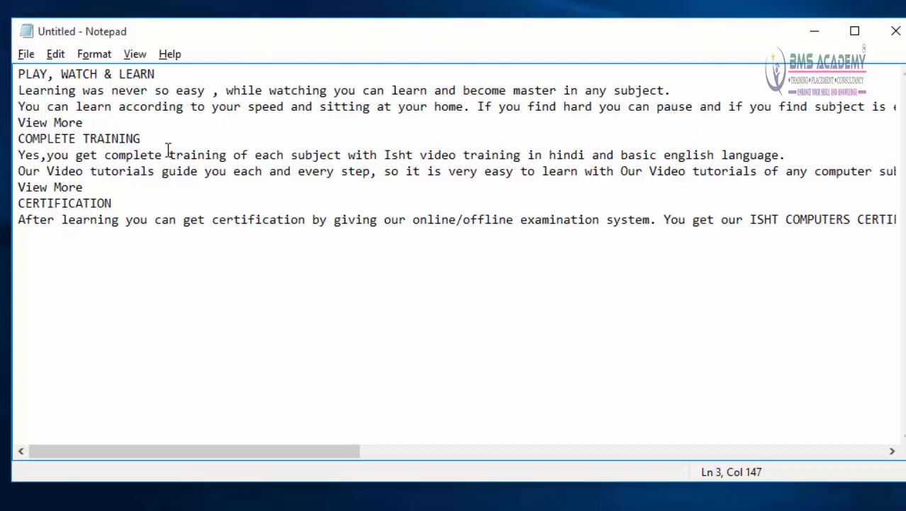
Step: Turn on Word Wrap, and narrow and widen the window to check how the text reflows
click(96, 55)
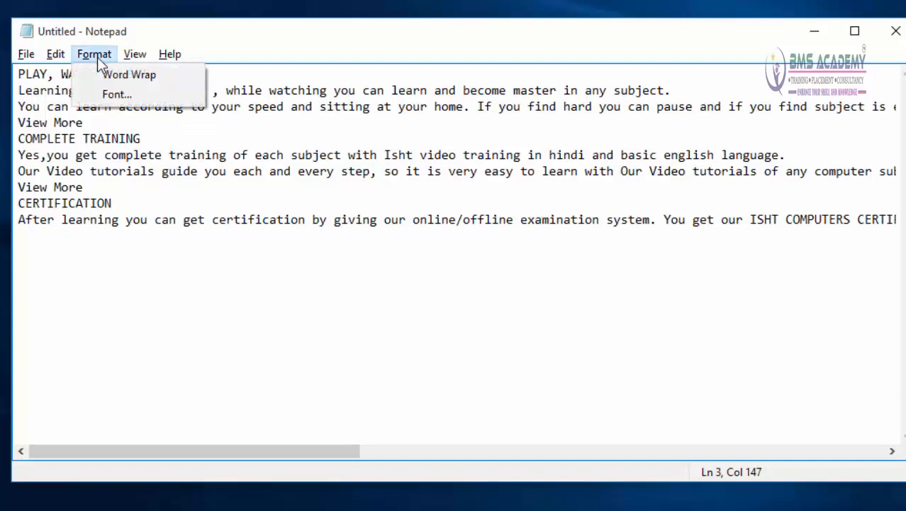
click(154, 74)
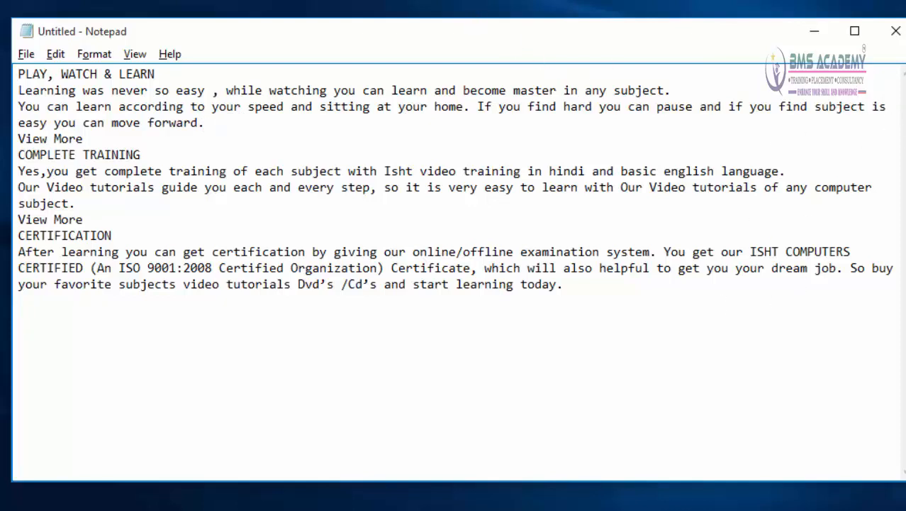
drag(904, 198, 603, 146)
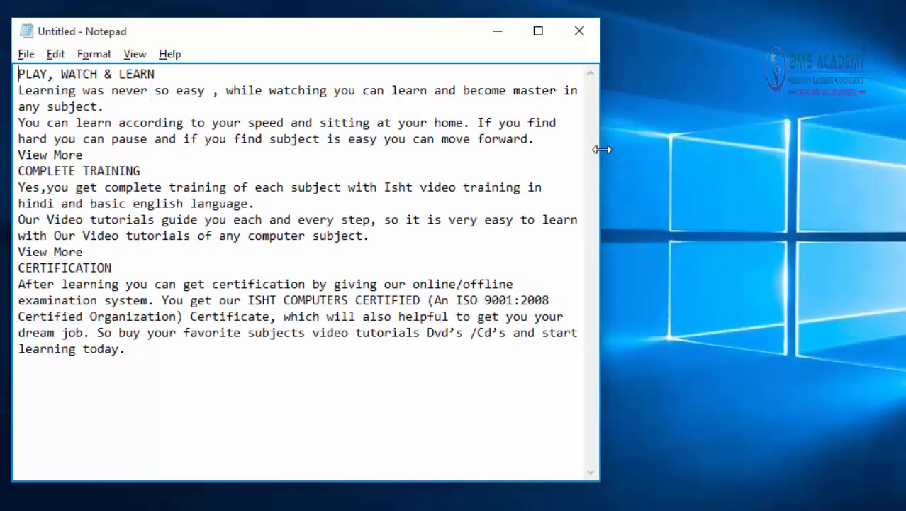
drag(602, 149, 870, 138)
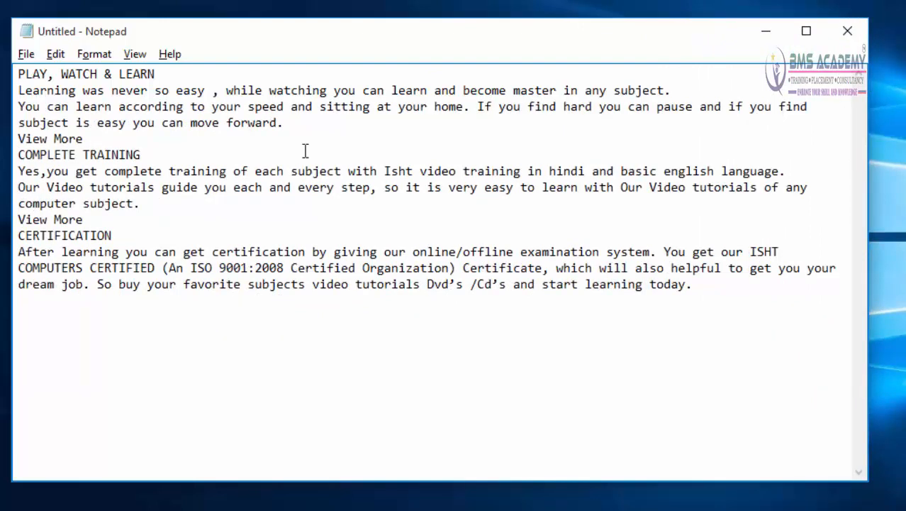
Step: Turn off Word Wrap for the document
click(91, 57)
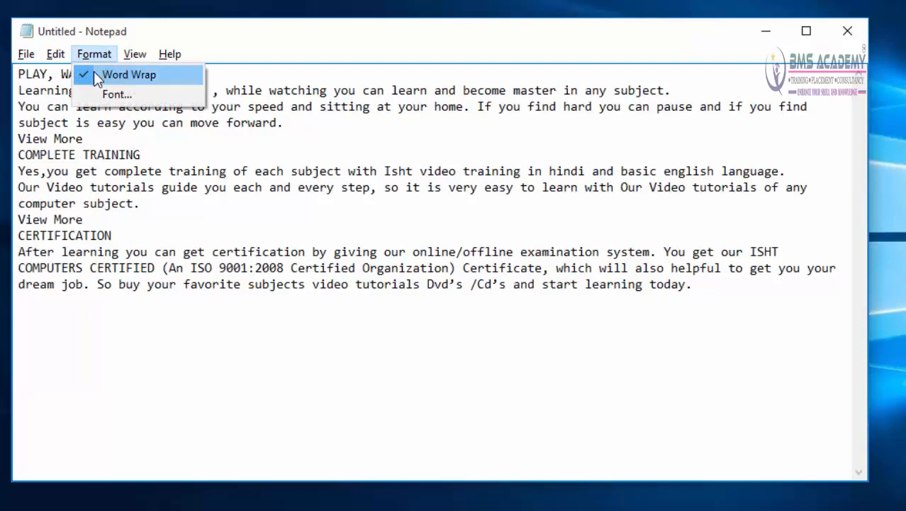
click(94, 75)
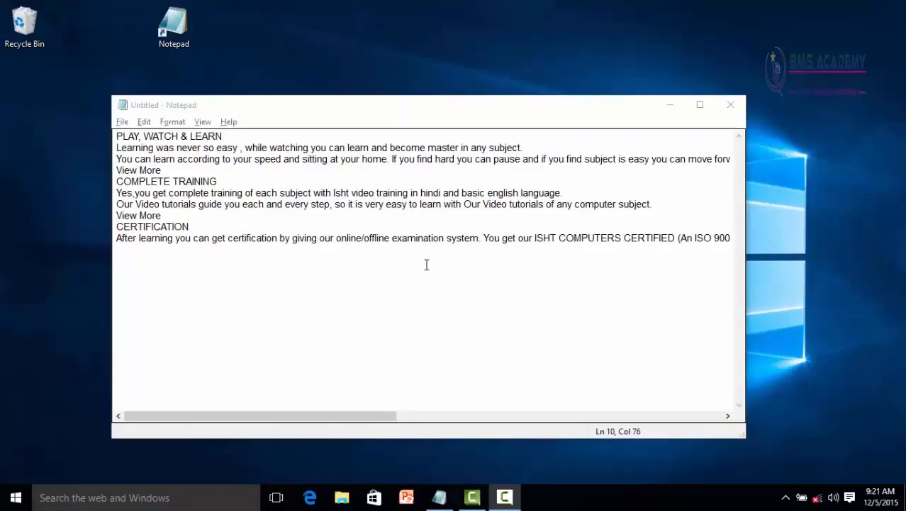
Step: Maximize the document window to fill the screen
click(173, 121)
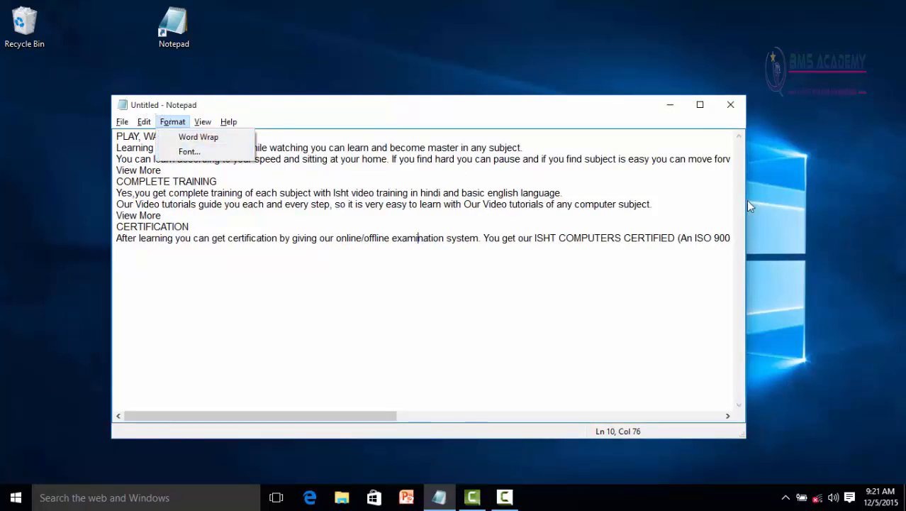
click(701, 107)
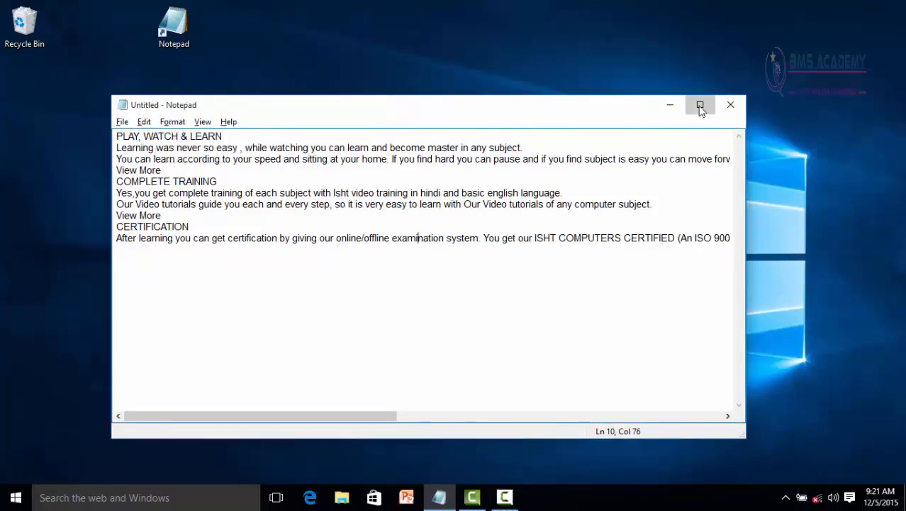
click(700, 106)
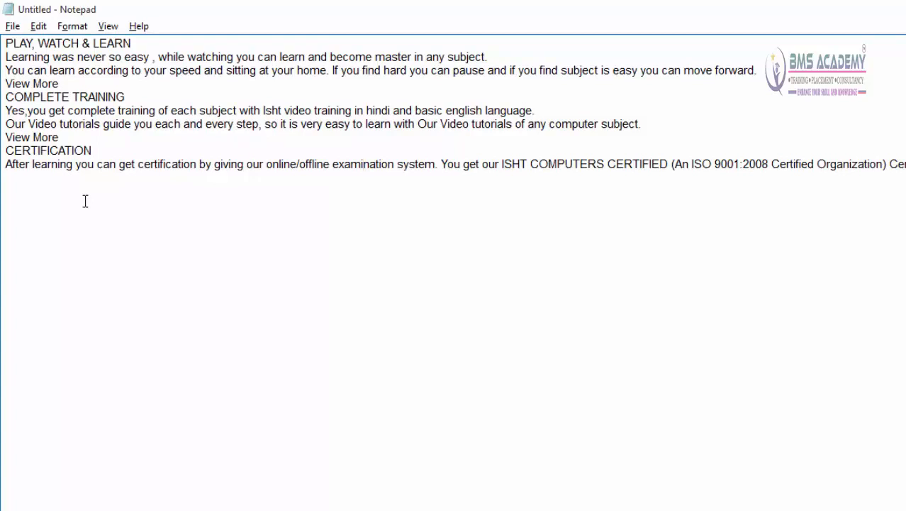
Step: Preview Arial Unicode MS and Baskerville Old Face, and set the text font to Arial Rounded MT
click(72, 26)
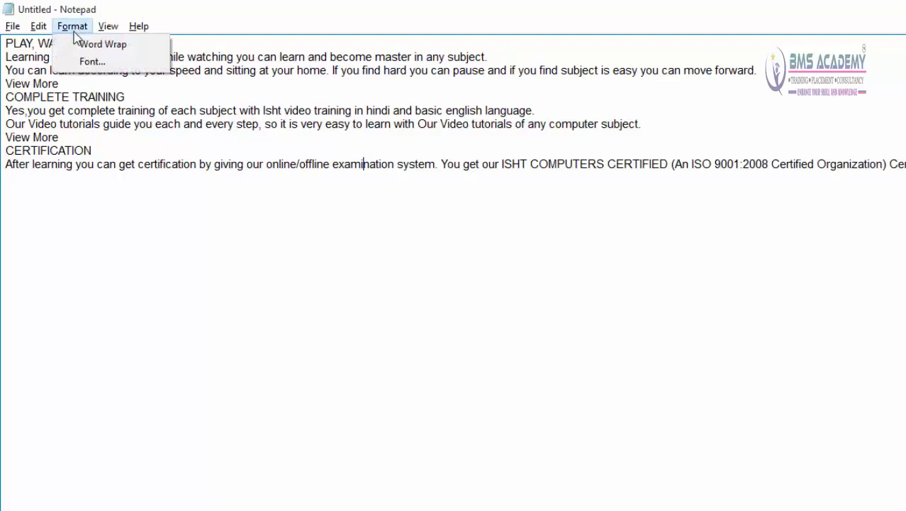
click(85, 64)
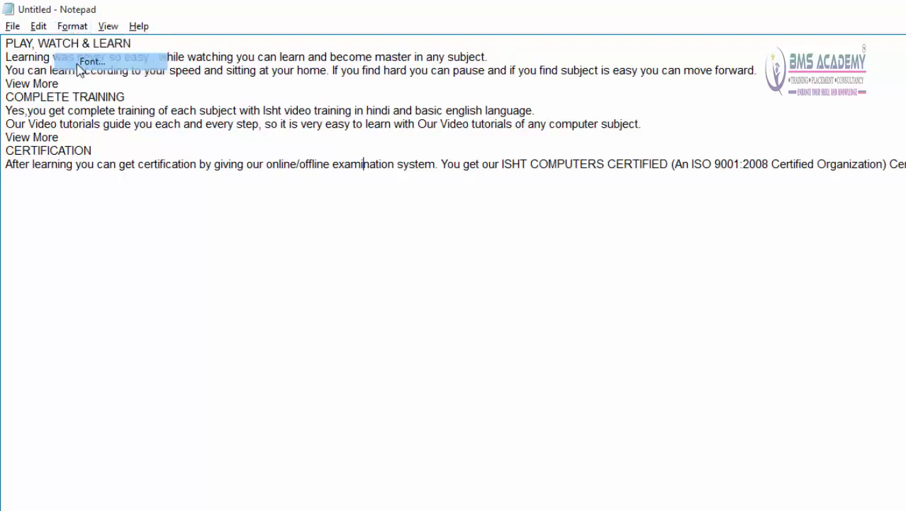
drag(210, 129, 716, 91)
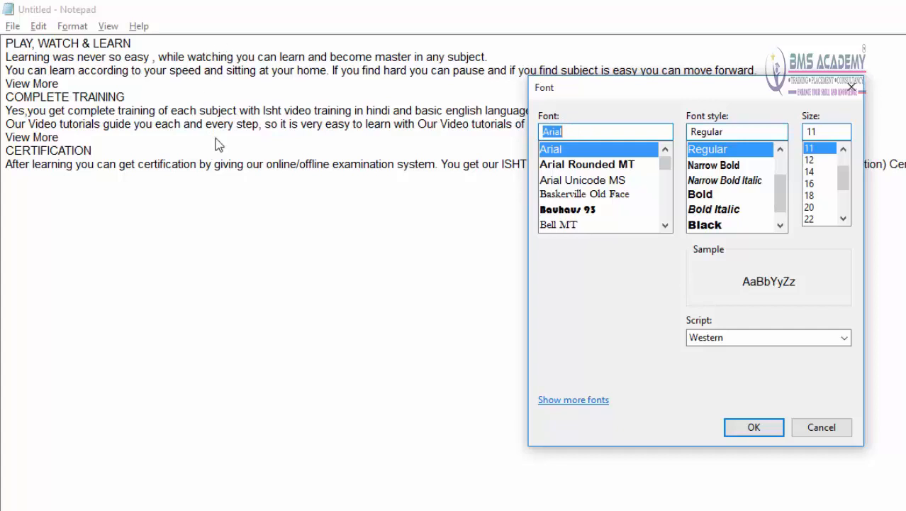
click(589, 166)
click(590, 181)
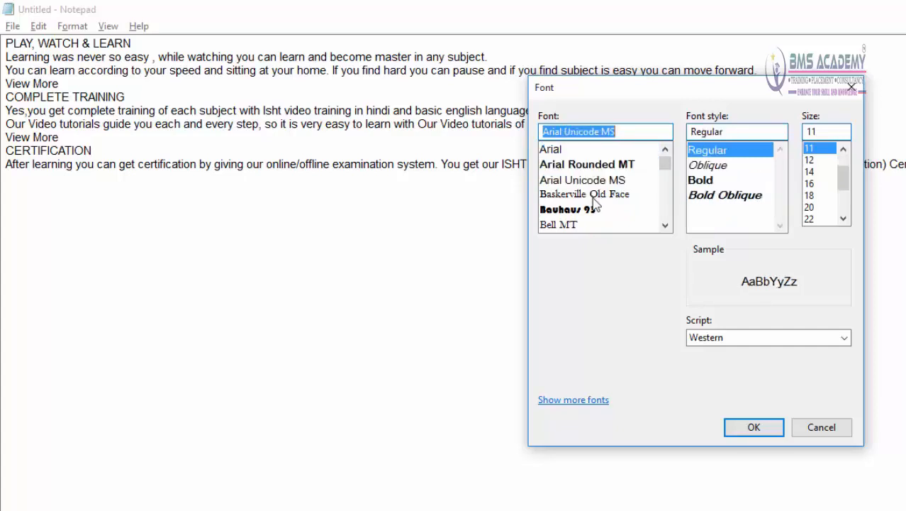
click(592, 195)
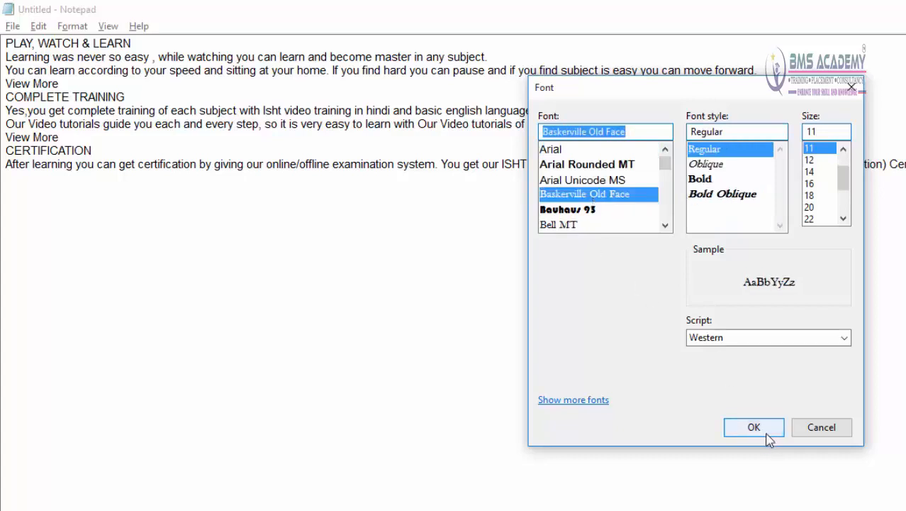
click(590, 168)
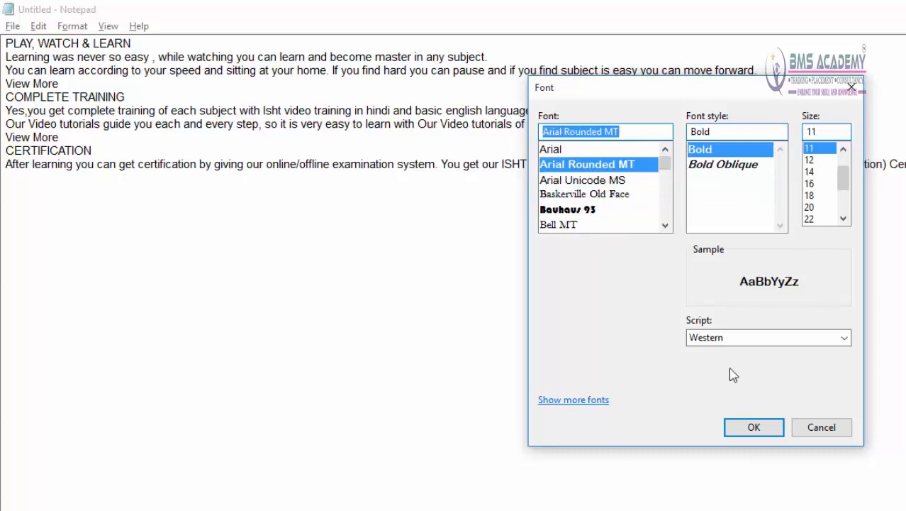
click(754, 427)
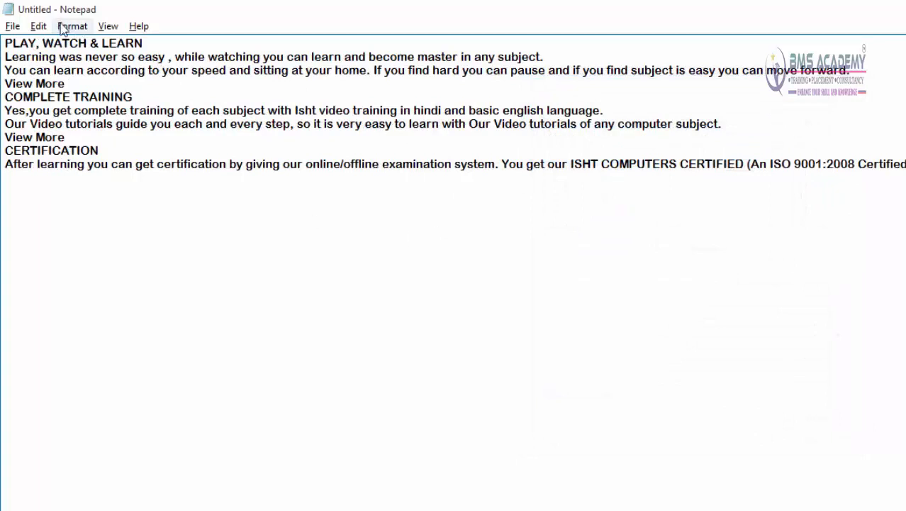
Step: Set the text font to Arial with the Narrow style
click(72, 27)
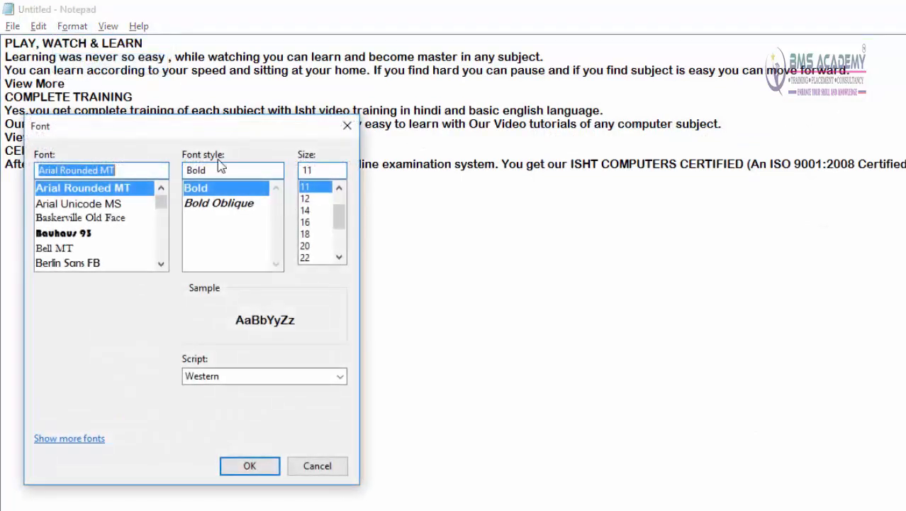
drag(176, 183, 652, 122)
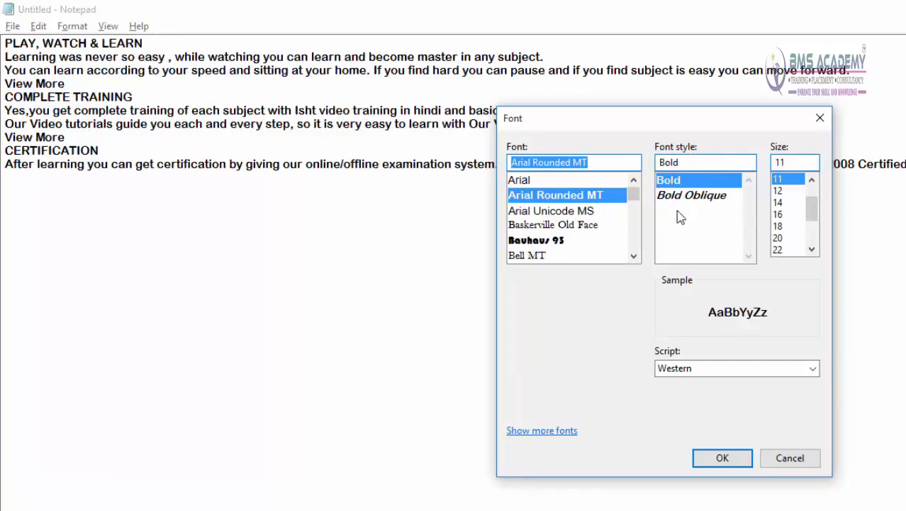
click(532, 182)
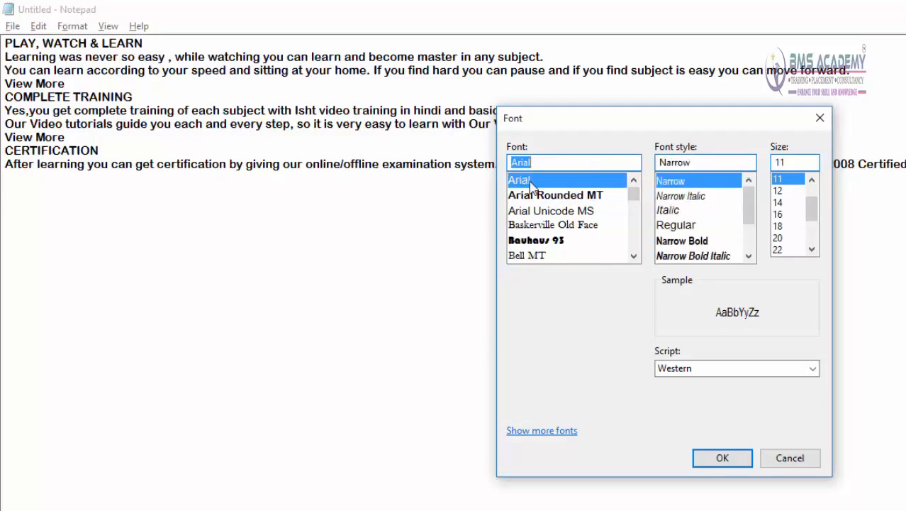
click(722, 458)
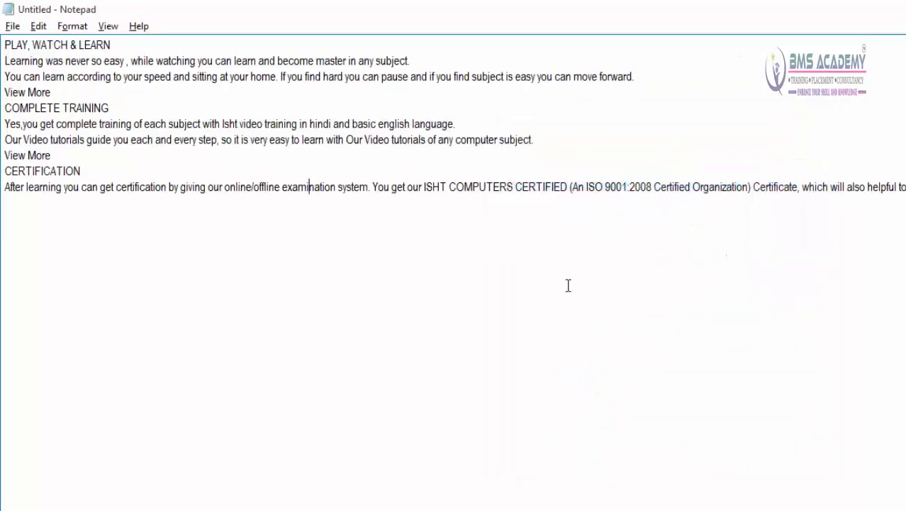
Step: Set the font style of the Arial text to Bold Italic
click(72, 26)
click(92, 64)
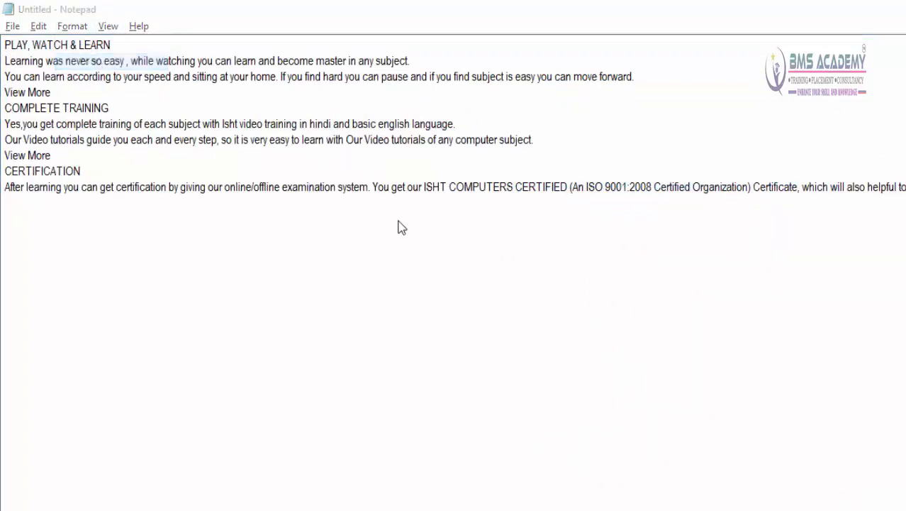
drag(217, 127, 742, 99)
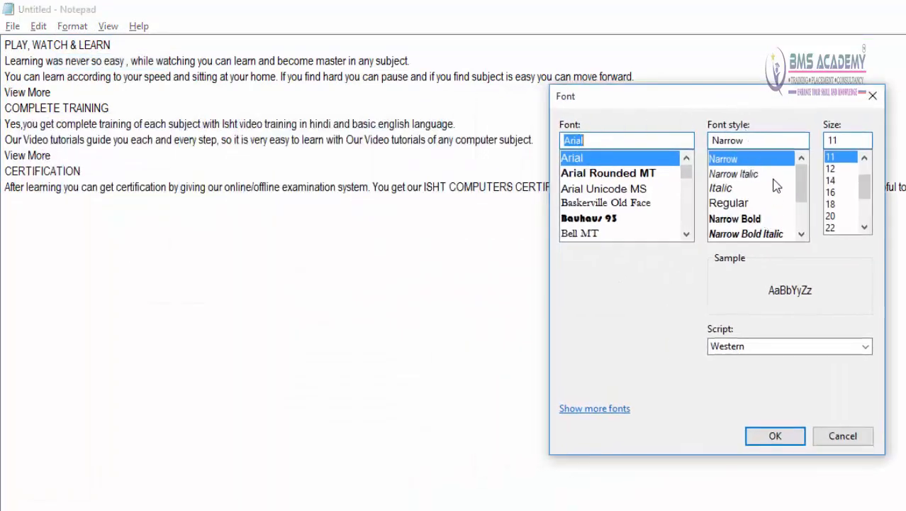
mouse_move(806, 191)
mouse_down()
mouse_move(804, 237)
mouse_move(804, 183)
mouse_up()
drag(800, 186, 808, 215)
click(758, 206)
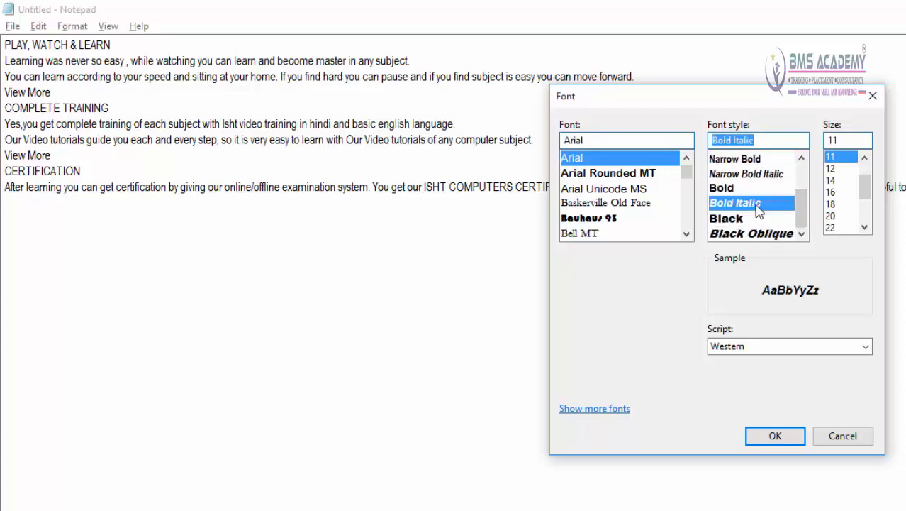
click(783, 430)
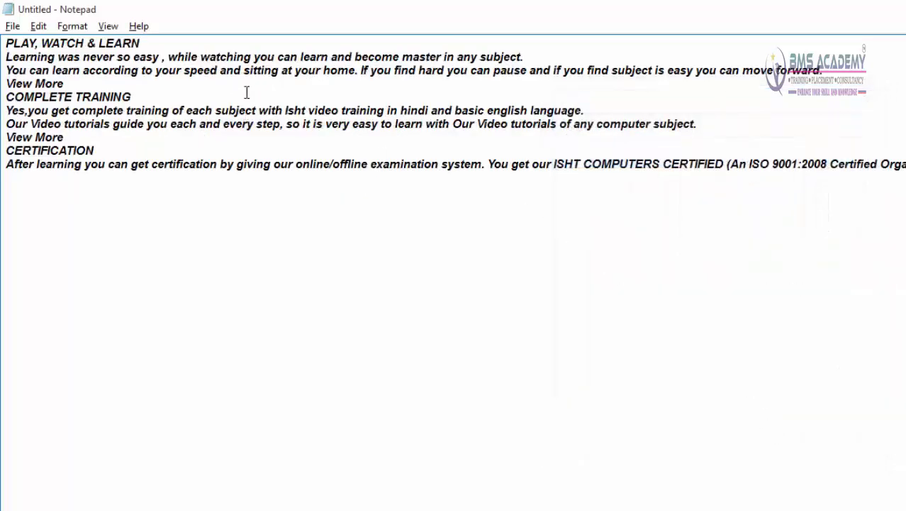
Step: Set the font size of the Arial Bold Italic text to 36
click(72, 26)
click(86, 62)
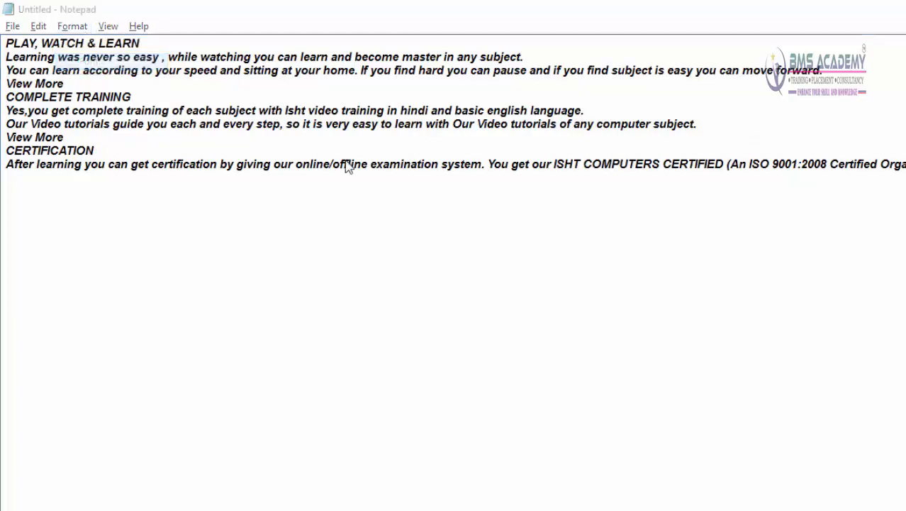
drag(227, 122, 649, 158)
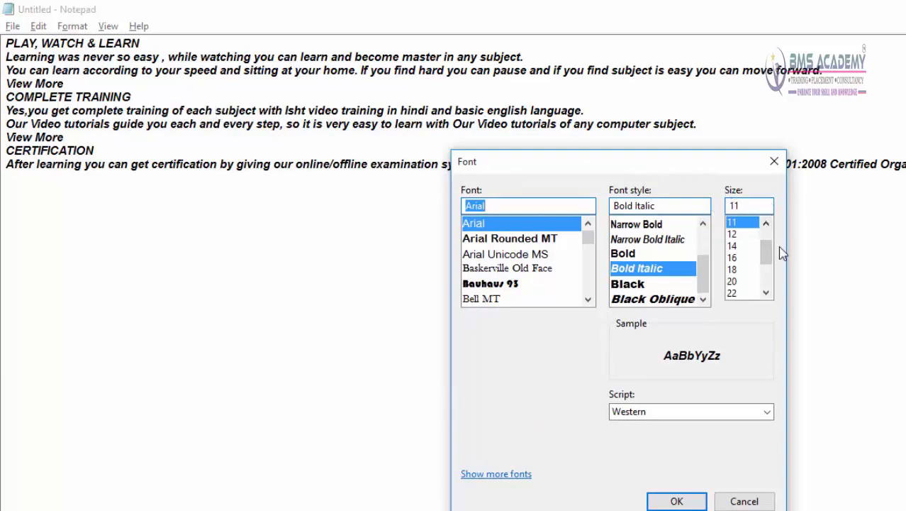
drag(766, 250, 777, 283)
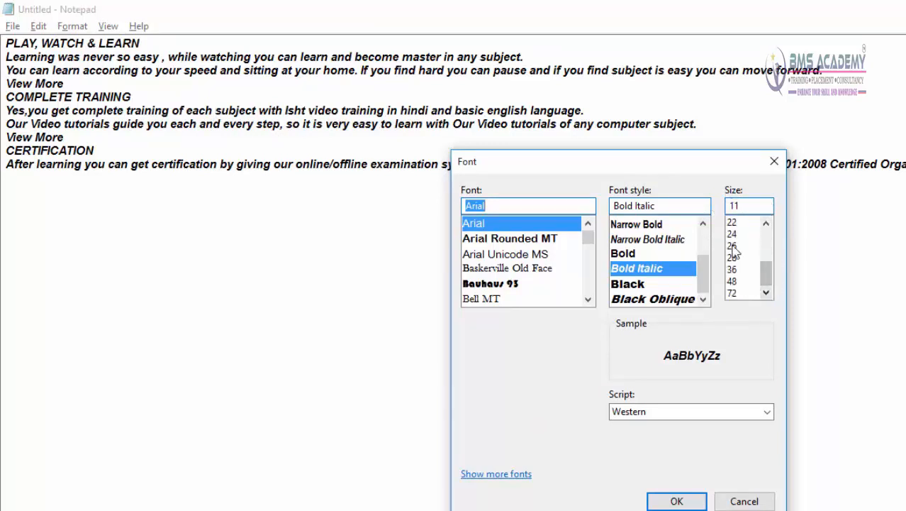
click(737, 274)
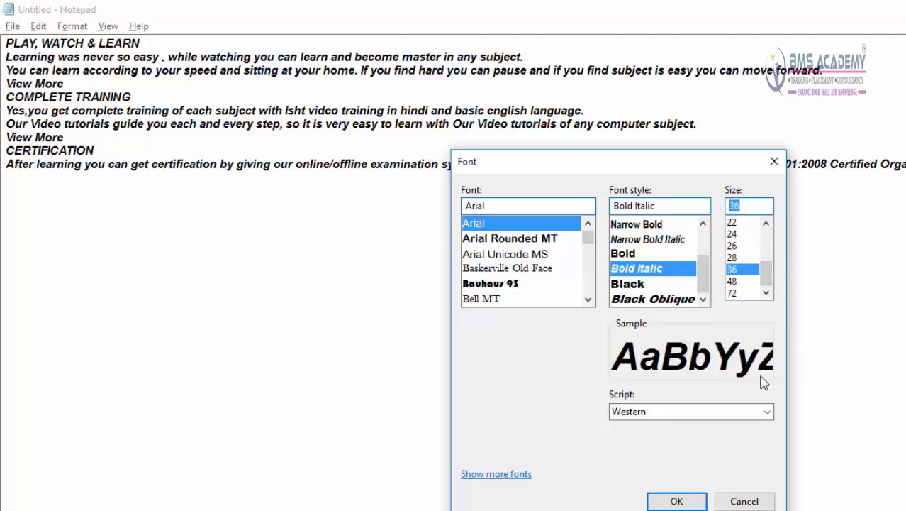
click(660, 503)
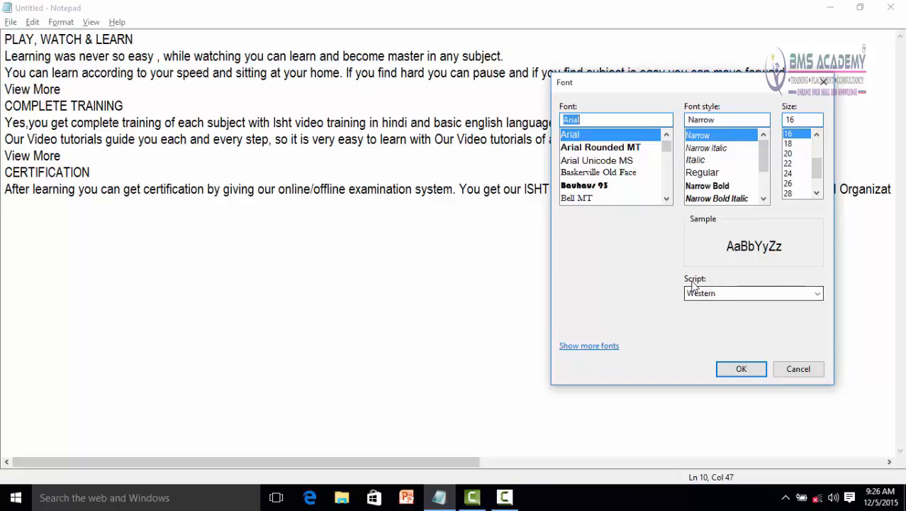
Step: Set the script of the Arial Narrow text to Hebrew and apply it
click(769, 324)
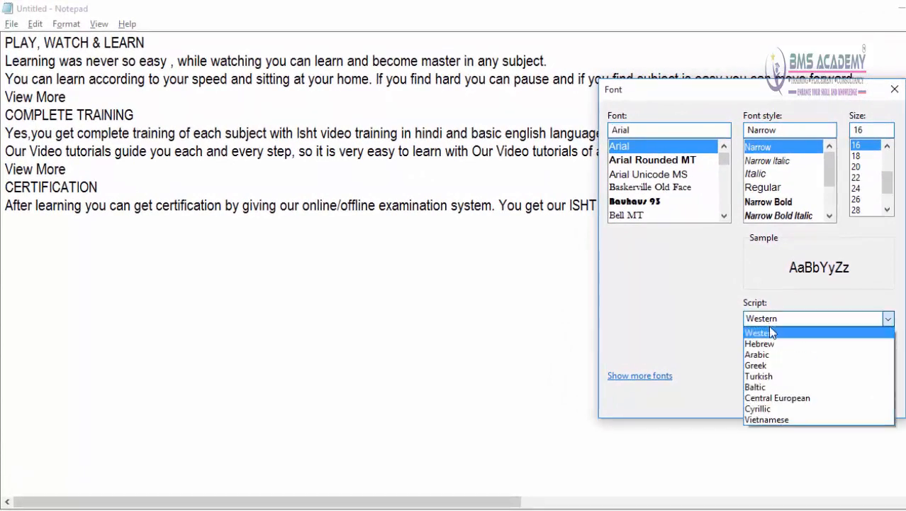
click(775, 345)
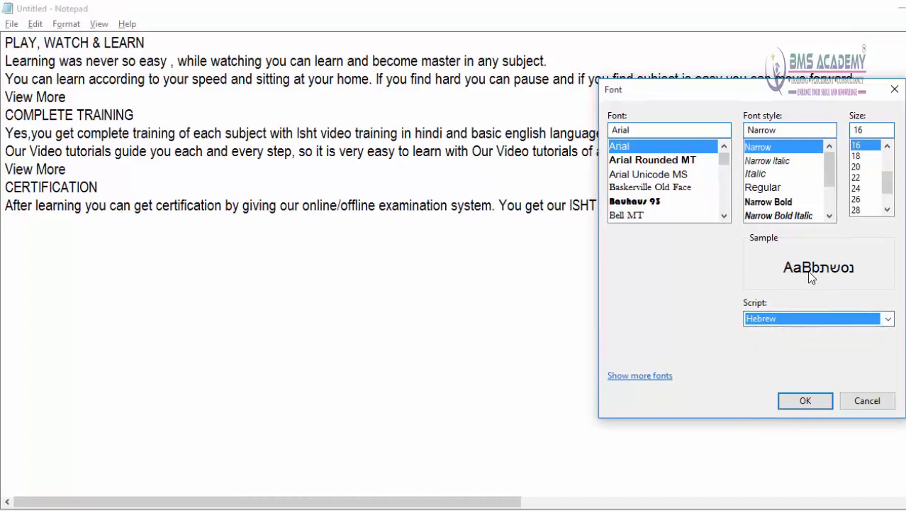
click(806, 402)
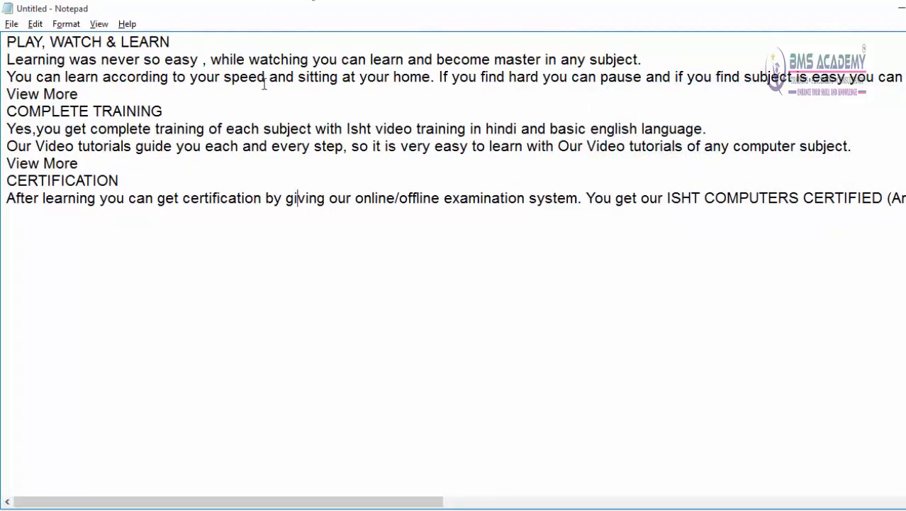
Step: Change the font's script back to Western and apply it
click(68, 24)
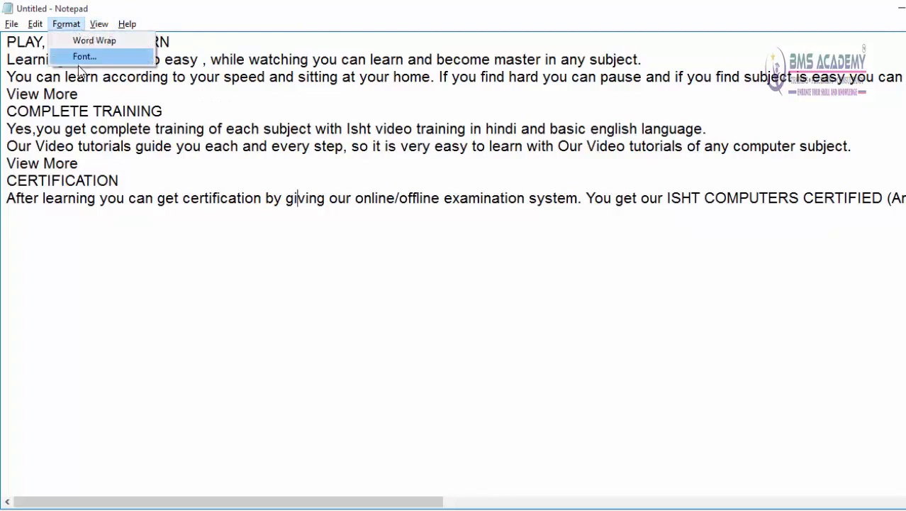
click(83, 58)
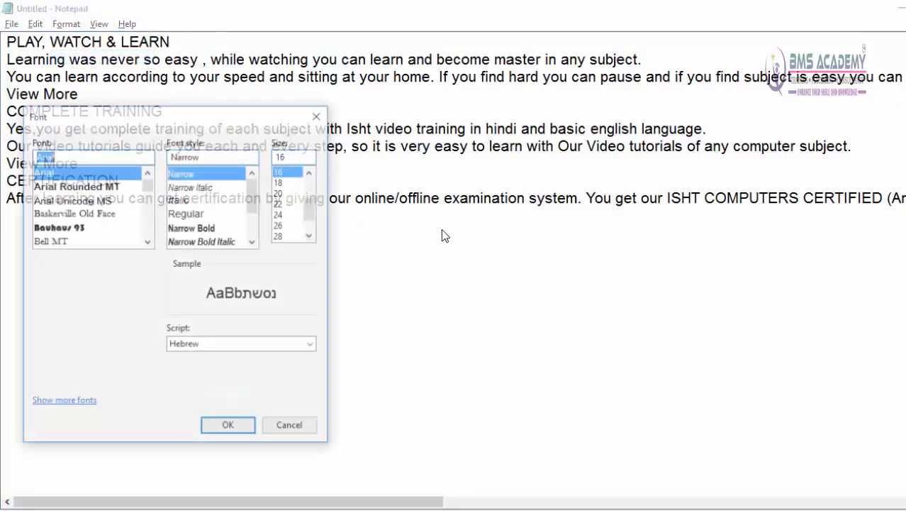
click(247, 346)
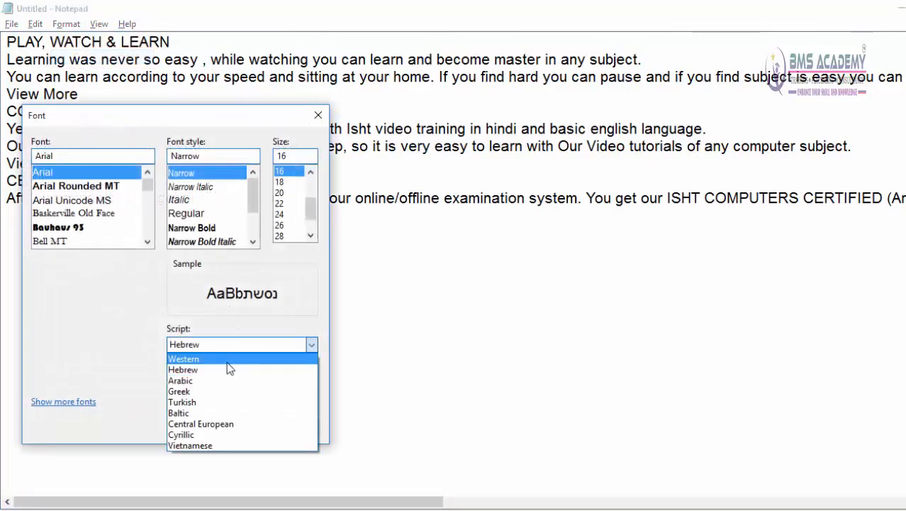
click(228, 361)
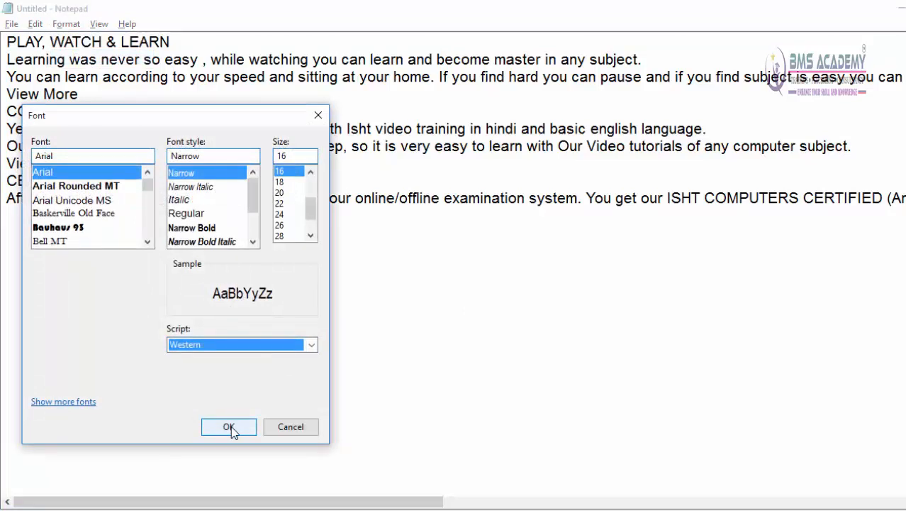
click(229, 428)
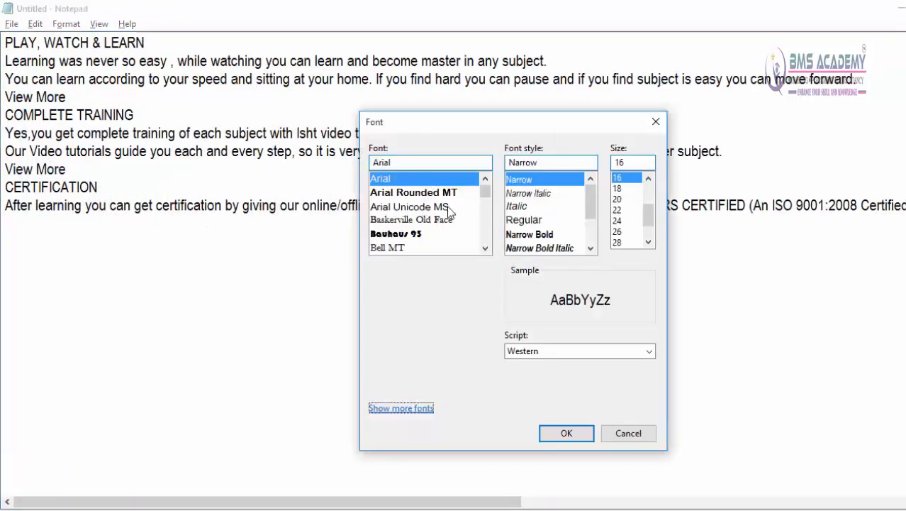
Step: Show more fonts, browse the collection installed on the computer, and close the font settings without changes
click(412, 408)
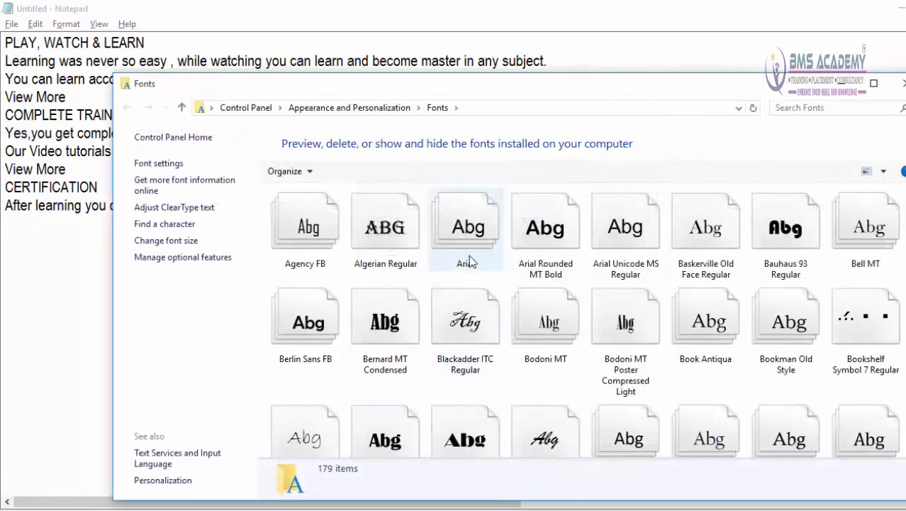
scroll(518, 320, down, 10)
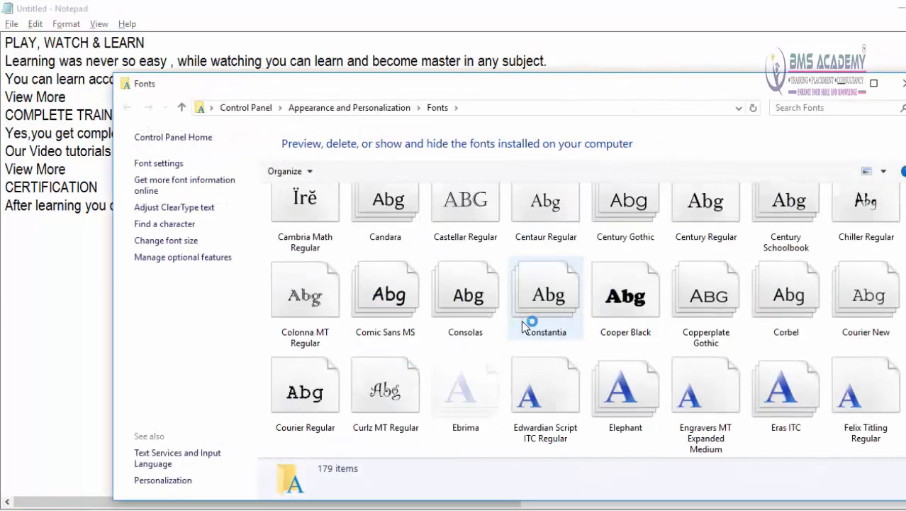
scroll(528, 334, down, 6)
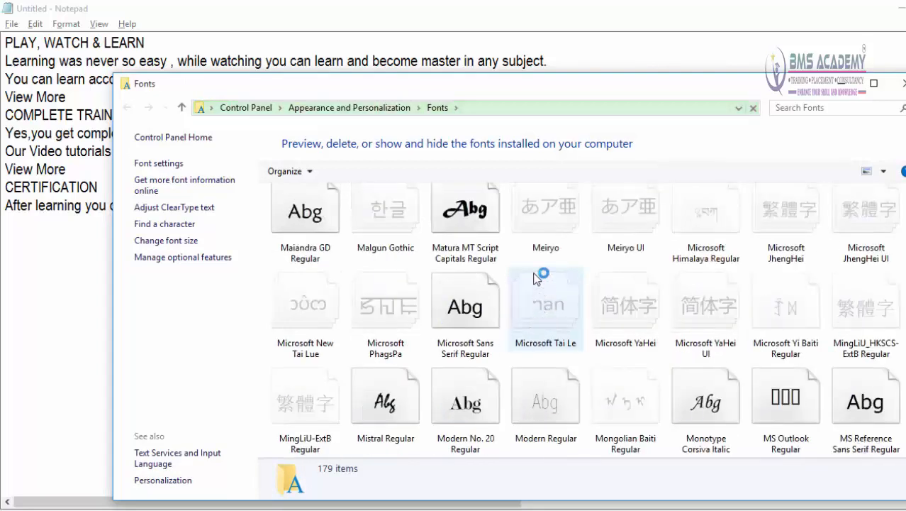
scroll(536, 278, up, 3)
scroll(525, 275, up, 5)
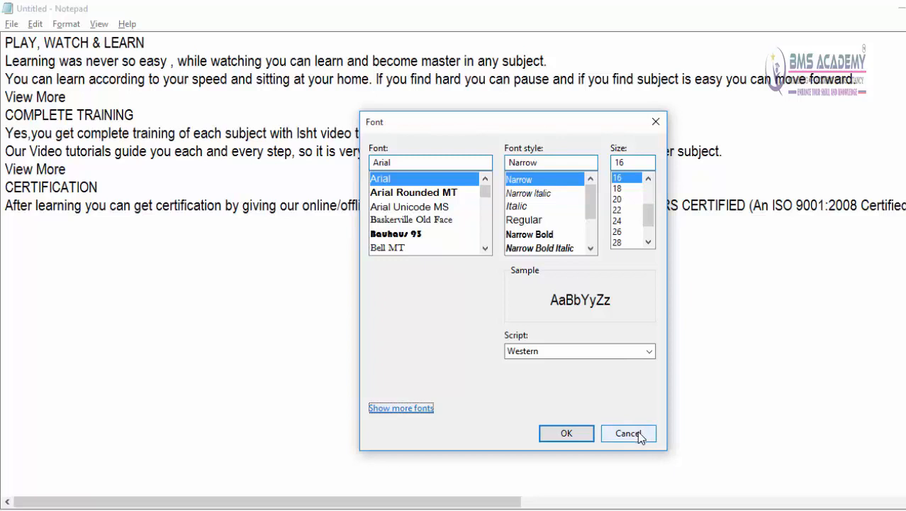
click(656, 124)
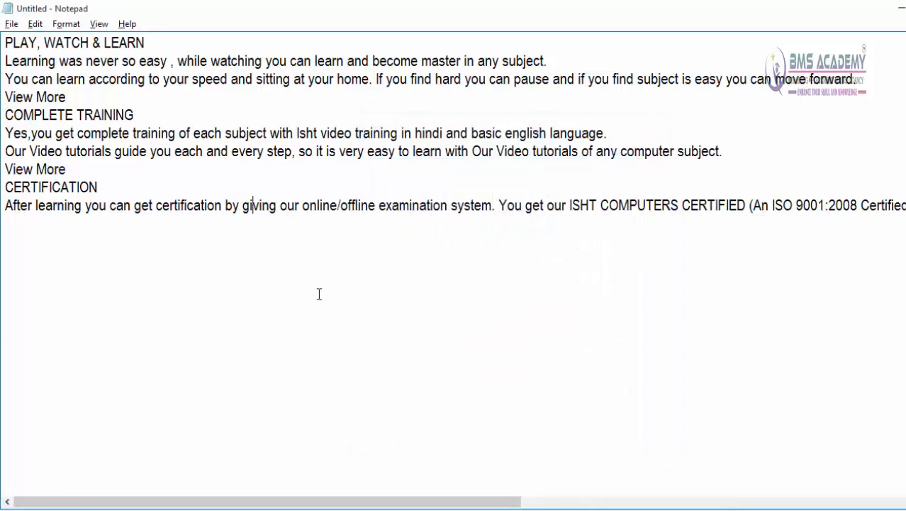
Step: Delete the COMPLETE TRAINING section, from its heading through its View More line
click(35, 24)
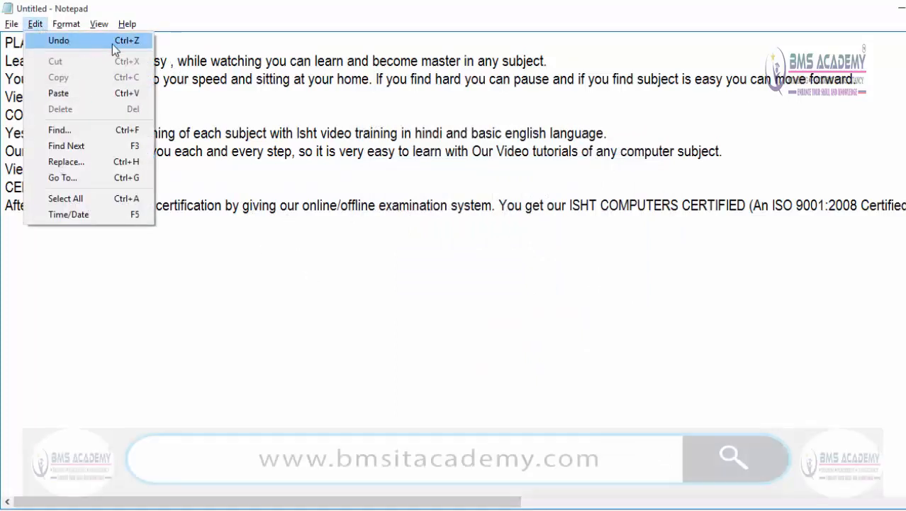
click(336, 274)
drag(223, 174, 12, 103)
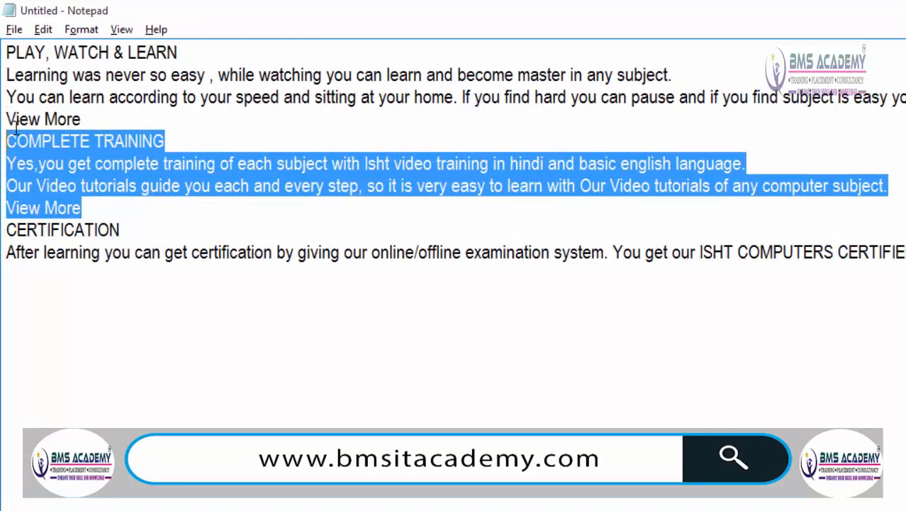
key(Delete)
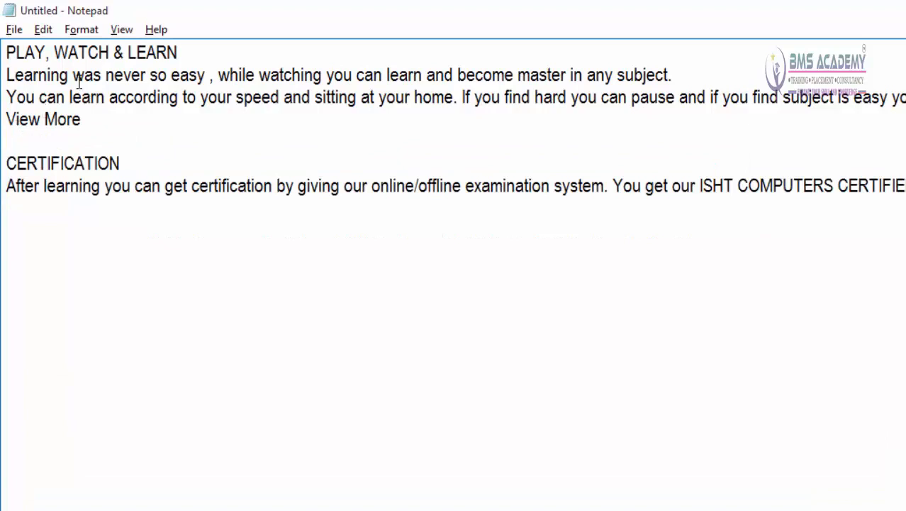
Step: Undo the COMPLETE TRAINING deletion, and repeat Undo four more times to remove and restore the section twice
click(60, 41)
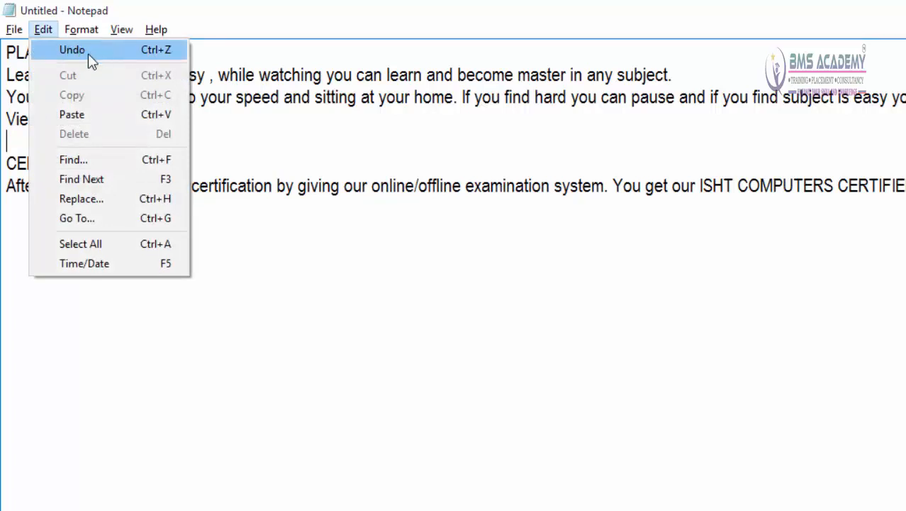
click(157, 51)
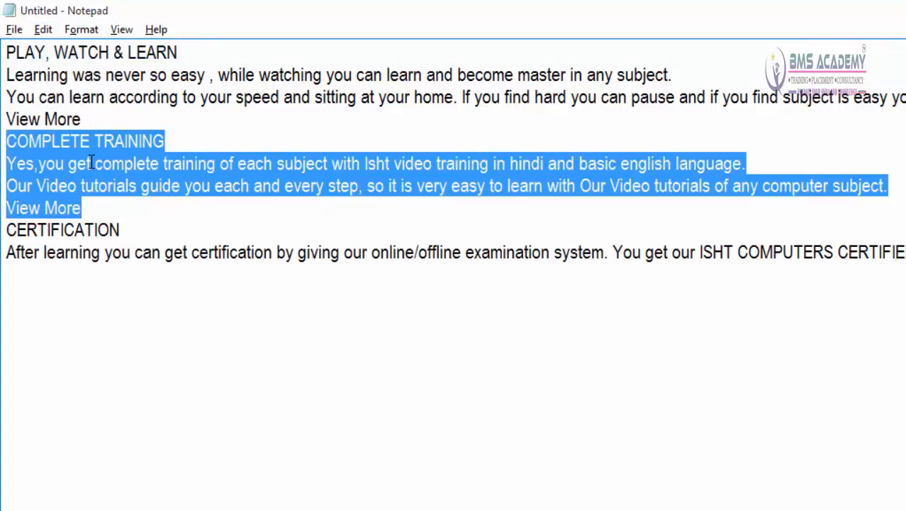
click(44, 29)
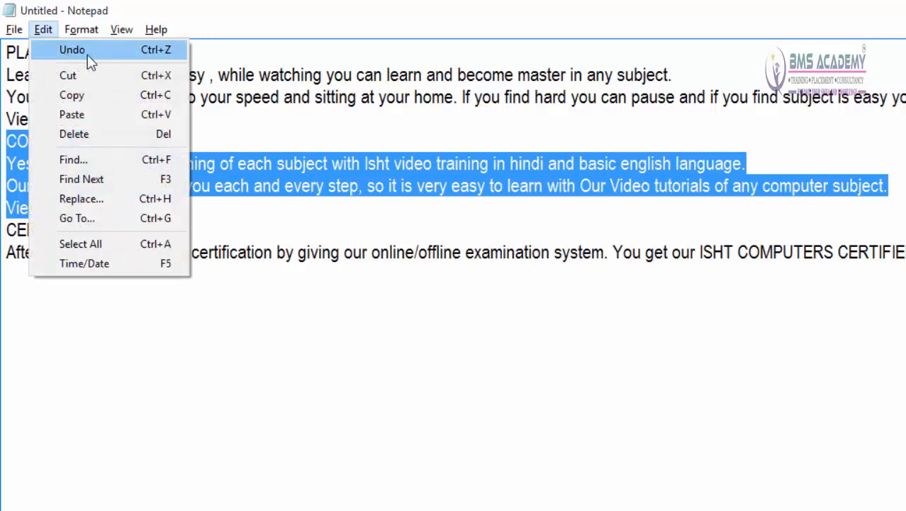
click(65, 52)
click(41, 34)
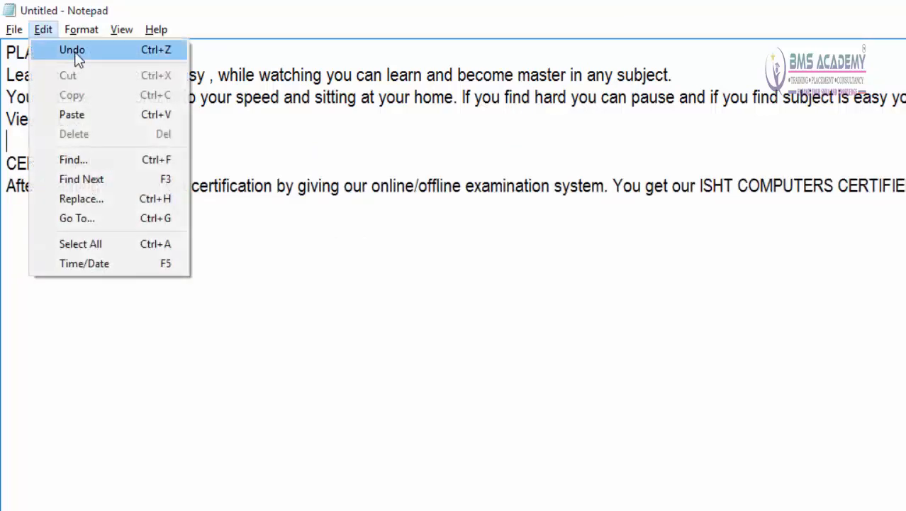
click(75, 51)
click(43, 30)
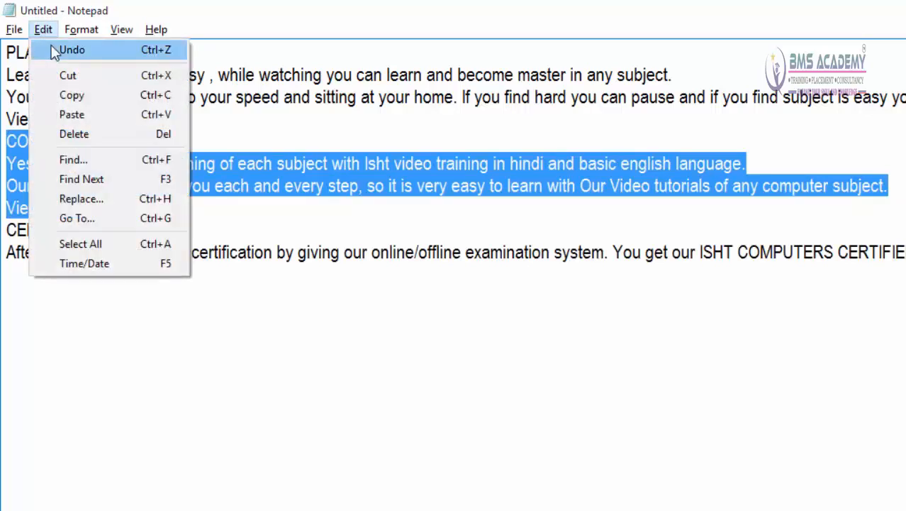
click(68, 50)
click(43, 29)
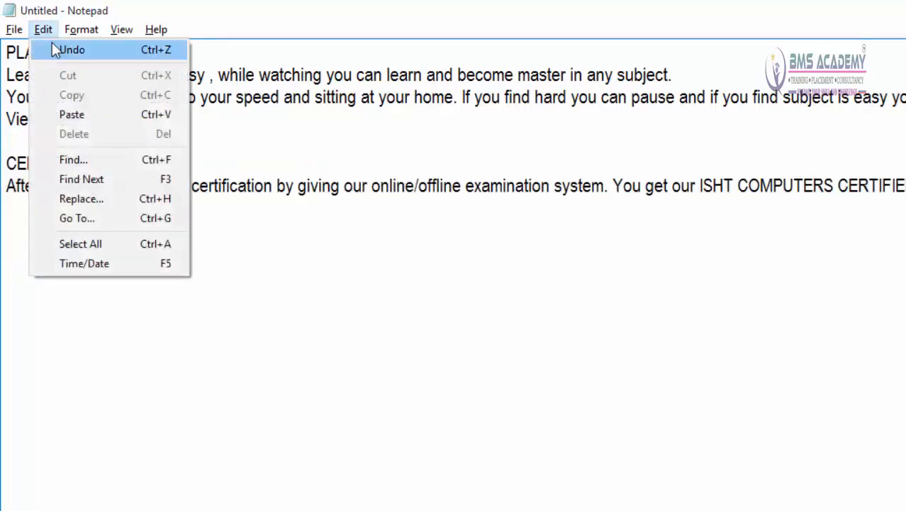
click(55, 50)
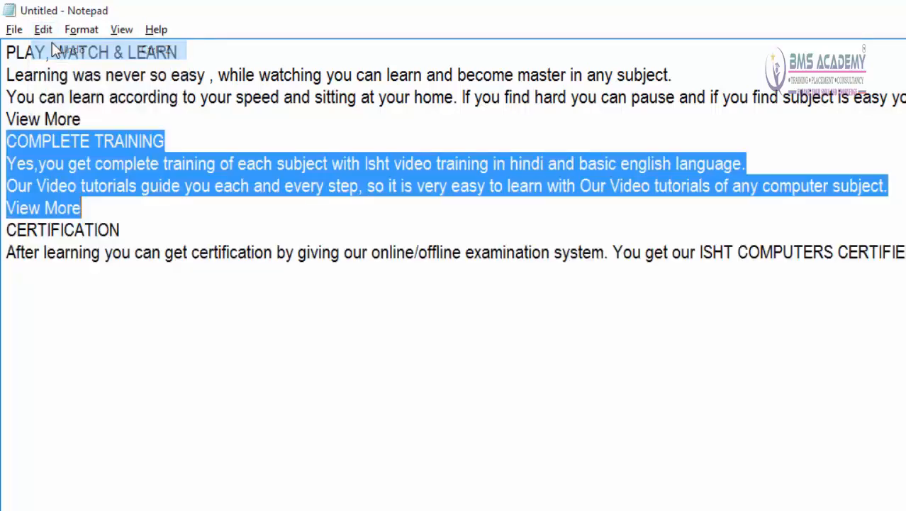
click(103, 205)
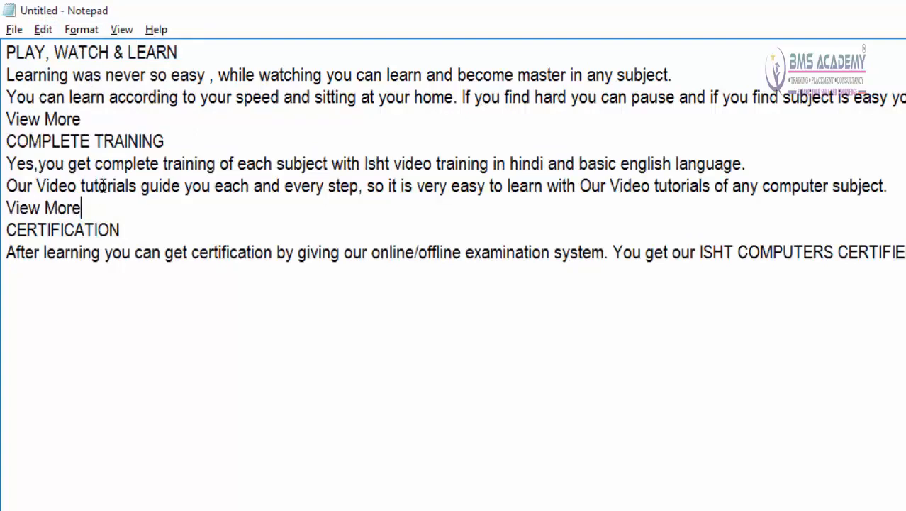
Step: Cut the COMPLETE TRAINING section, from its heading through its View More line
click(43, 30)
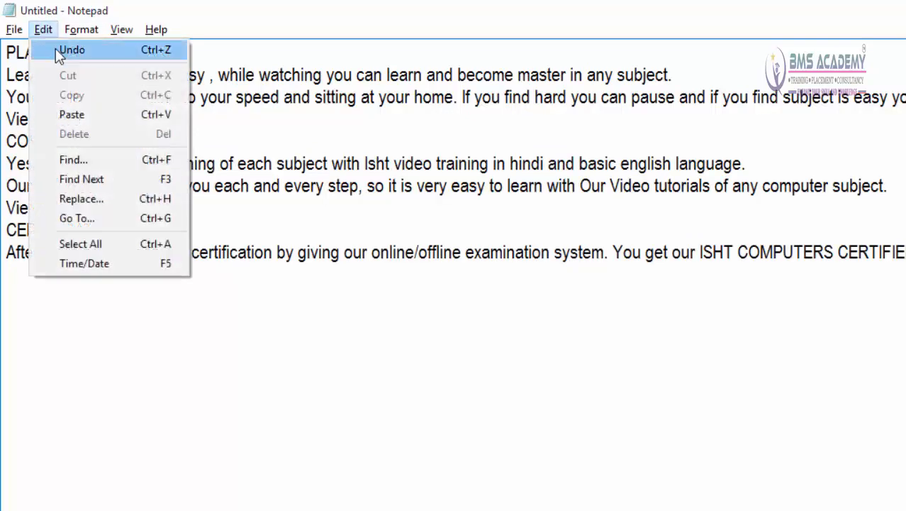
click(253, 176)
drag(99, 207, 10, 140)
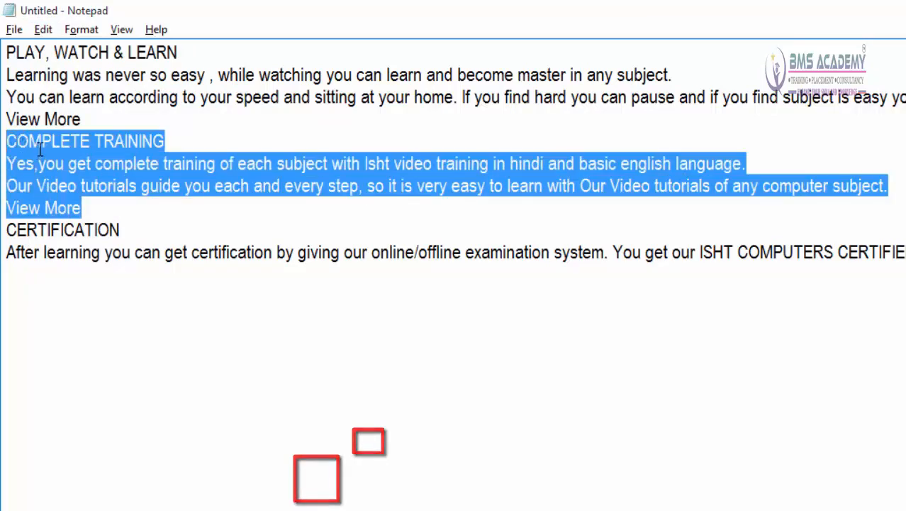
click(50, 34)
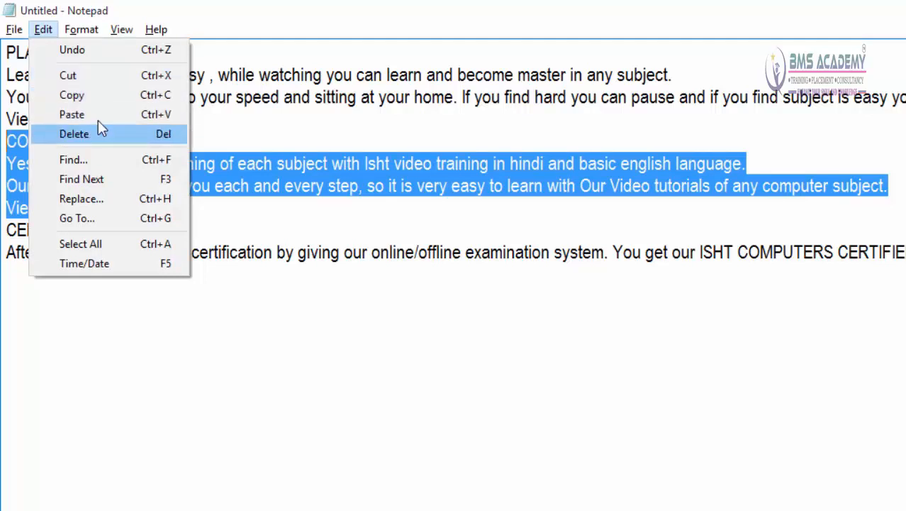
click(119, 76)
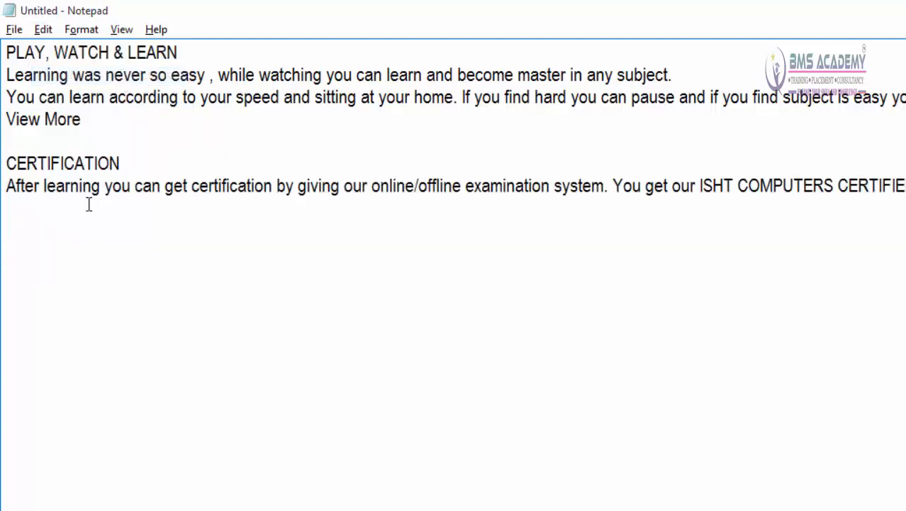
Step: Add two new lines after the final CERTIFICATION paragraph and place the cursor on the last one
click(62, 246)
double_click(27, 236)
key(End)
click(85, 259)
key(End)
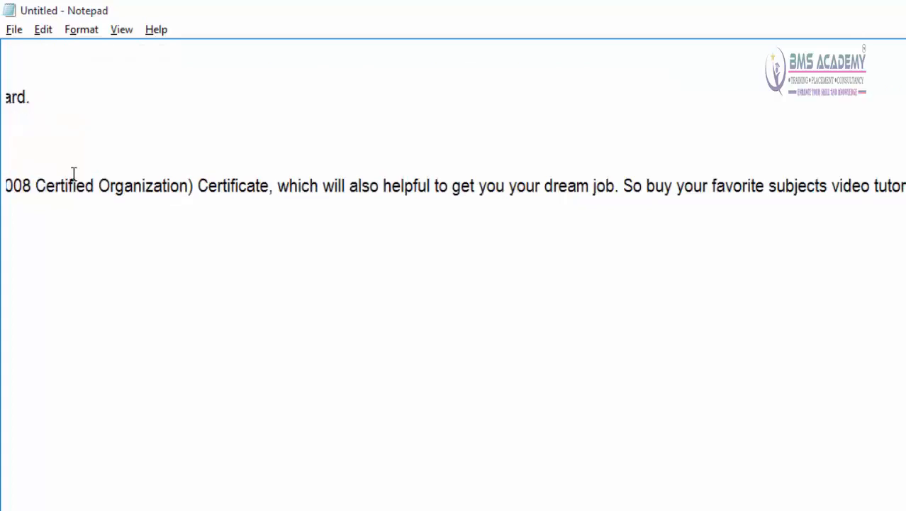
key(Return)
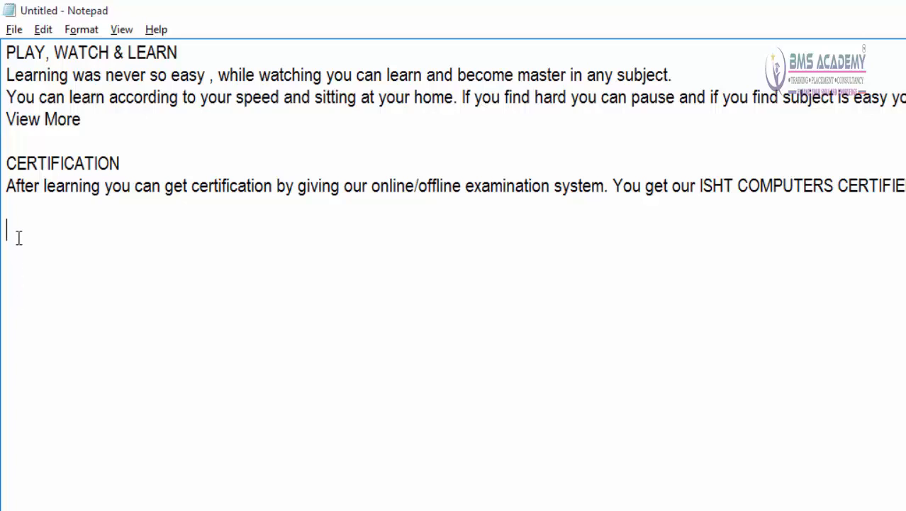
Step: Paste the cut COMPLETE TRAINING section onto the empty last line below the CERTIFICATION paragraph
click(46, 32)
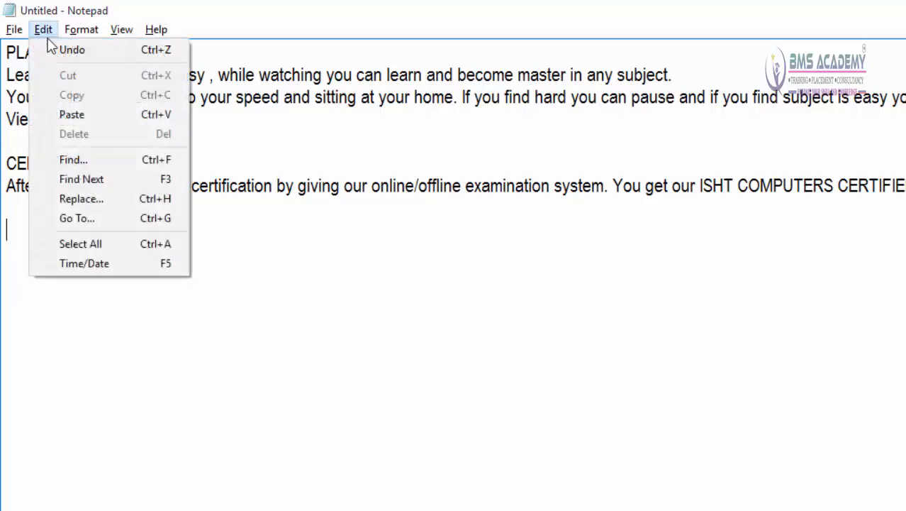
click(74, 115)
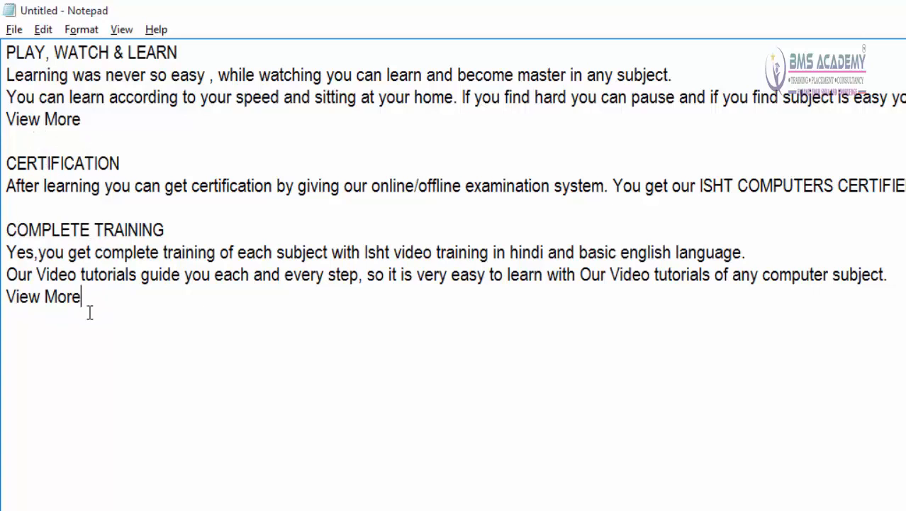
click(44, 29)
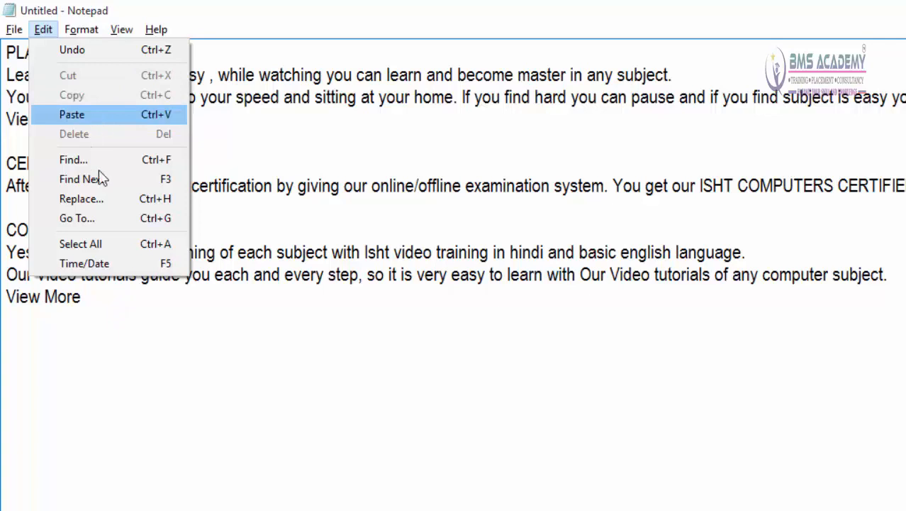
click(100, 348)
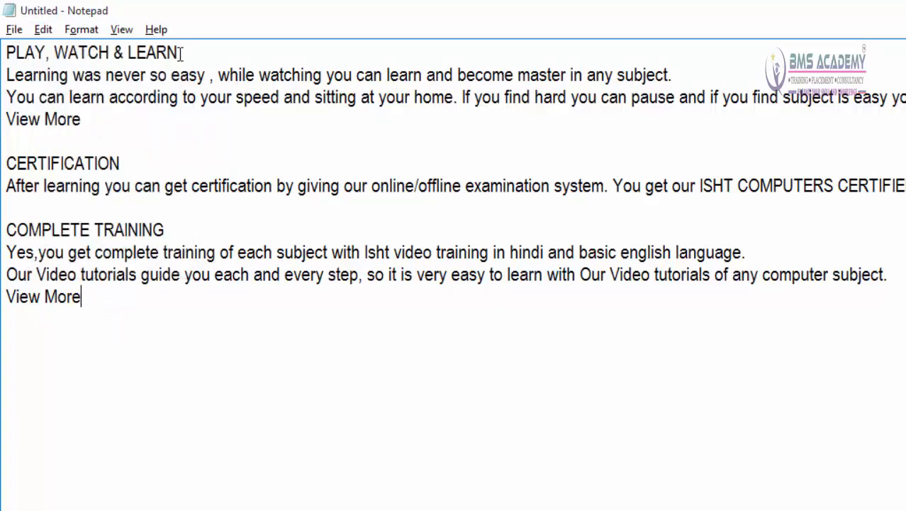
Step: Copy the PLAY, WATCH & LEARN heading from the first line and paste it onto the blank line above CERTIFICATION
drag(179, 53, 4, 54)
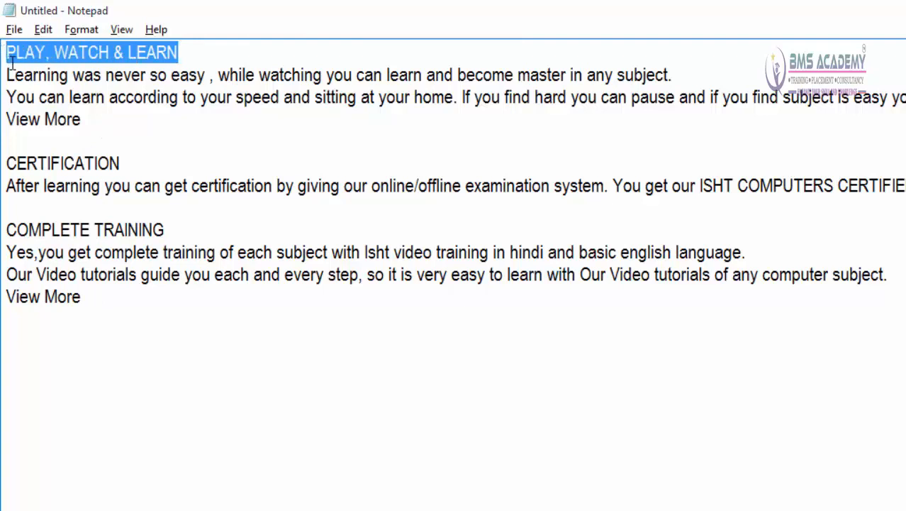
click(42, 30)
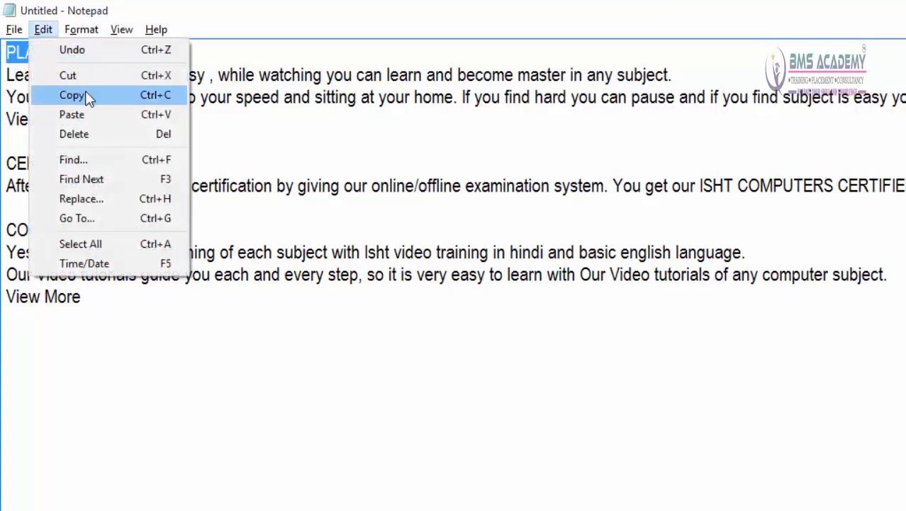
click(89, 94)
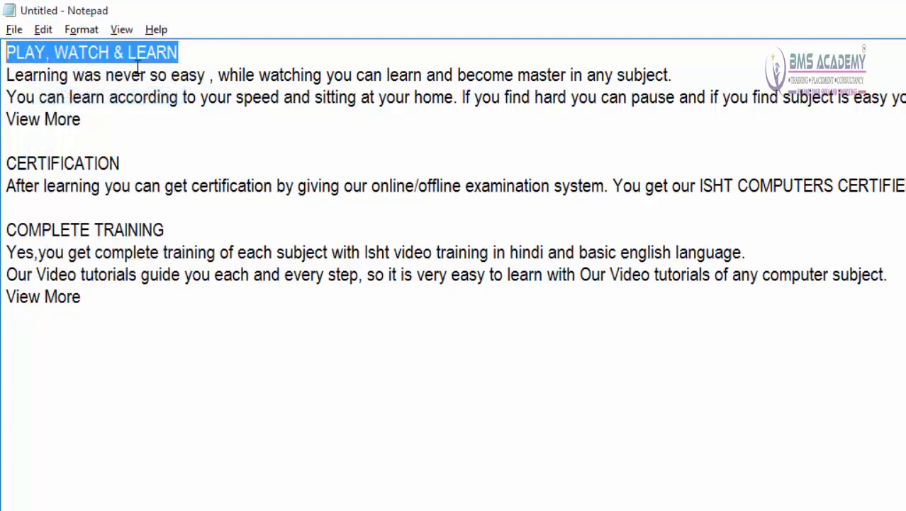
click(101, 289)
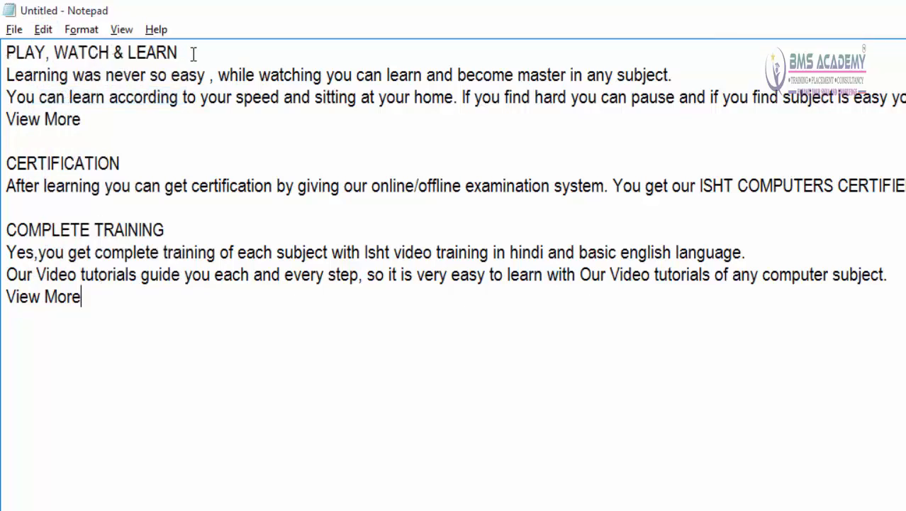
click(12, 139)
click(44, 30)
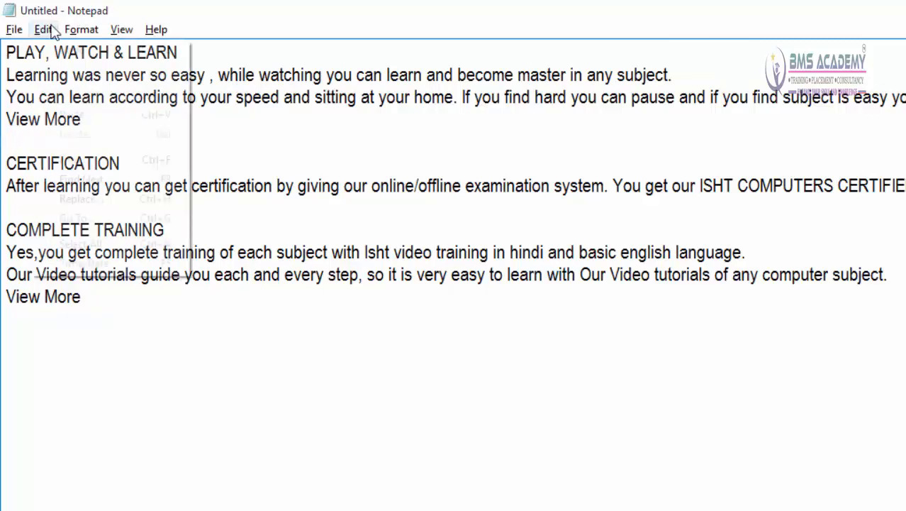
click(70, 114)
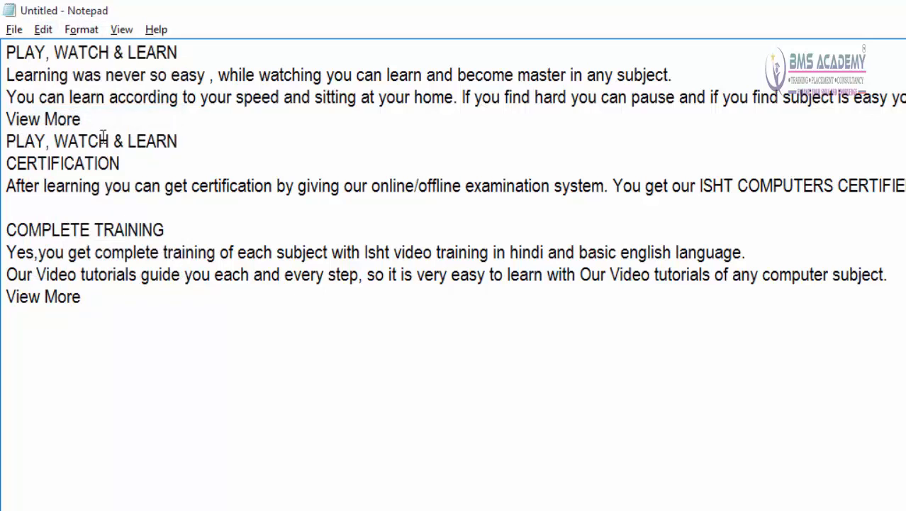
Step: Paste the copied PLAY, WATCH & LEARN heading twice below the final View More, each on its own line
click(102, 328)
key(Return)
click(43, 29)
click(65, 114)
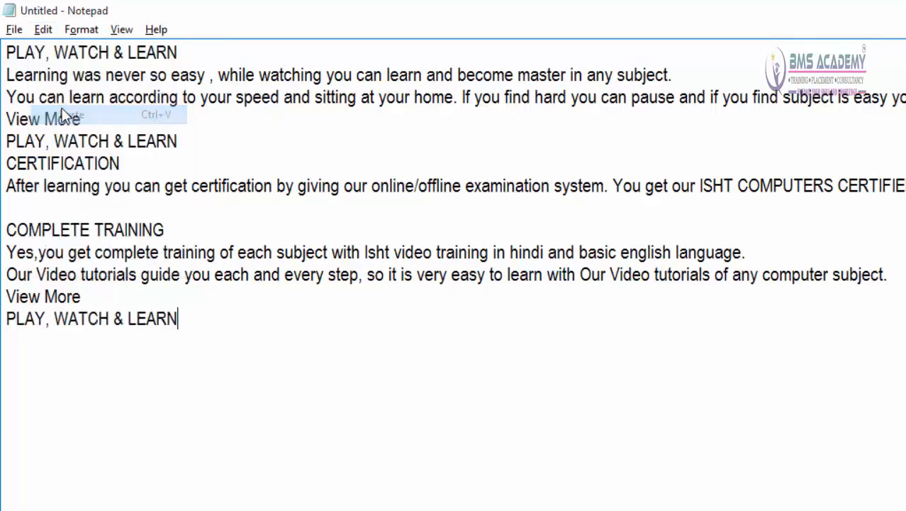
click(32, 32)
click(56, 118)
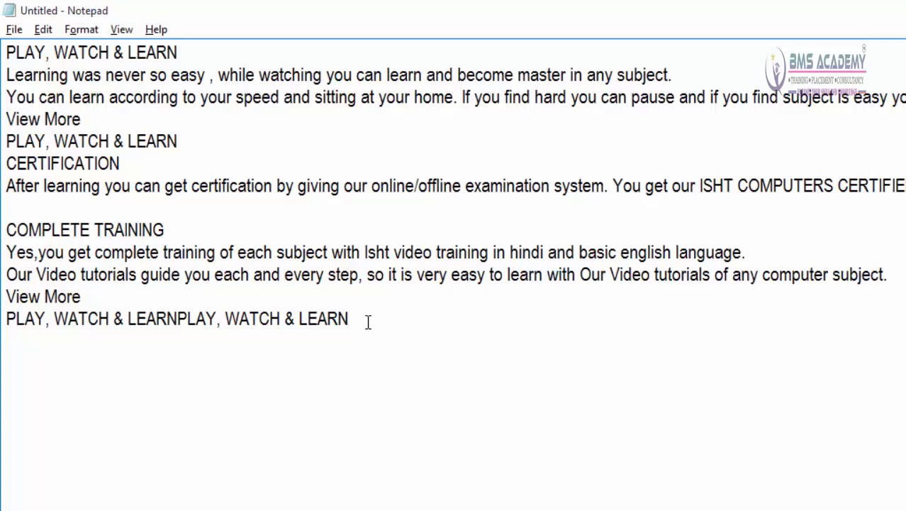
click(178, 321)
key(Return)
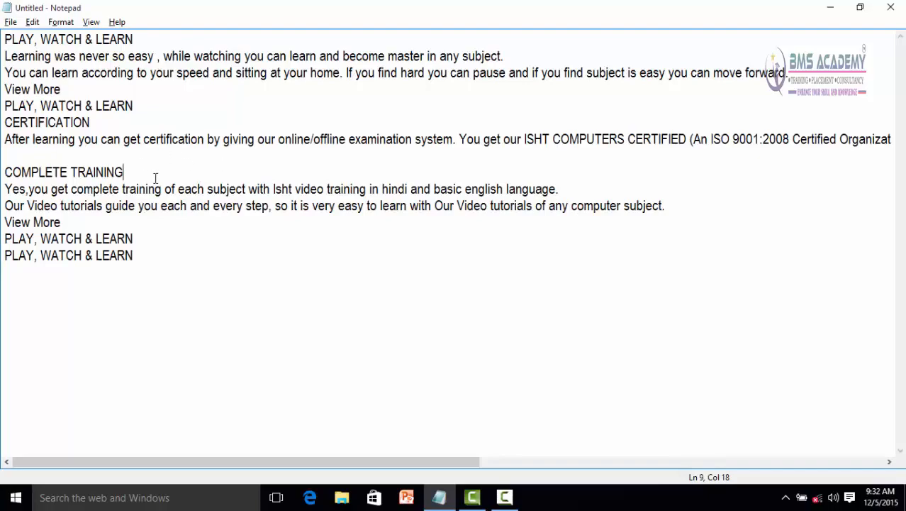
Step: Delete the text from the PLAY, WATCH & LEARN line above CERTIFICATION through the COMPLETE TRAINING heading
drag(153, 174, 10, 115)
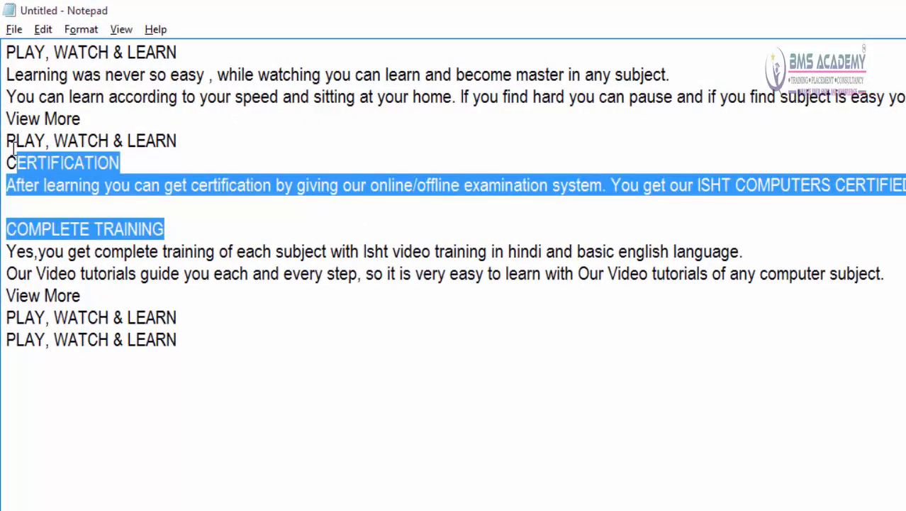
drag(13, 149, 9, 144)
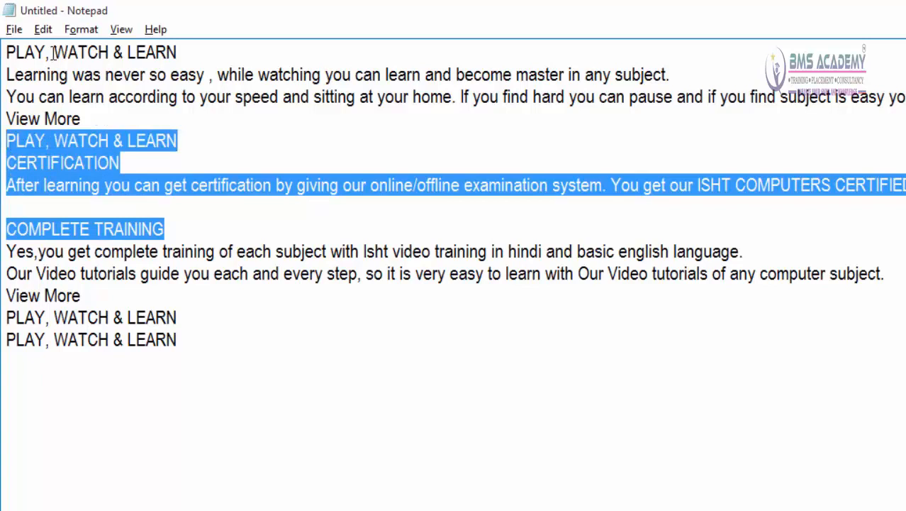
click(44, 29)
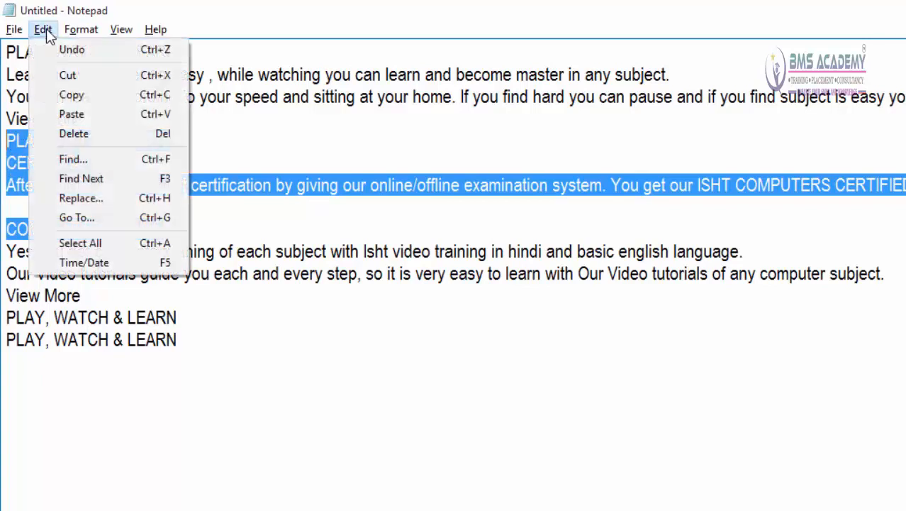
click(93, 138)
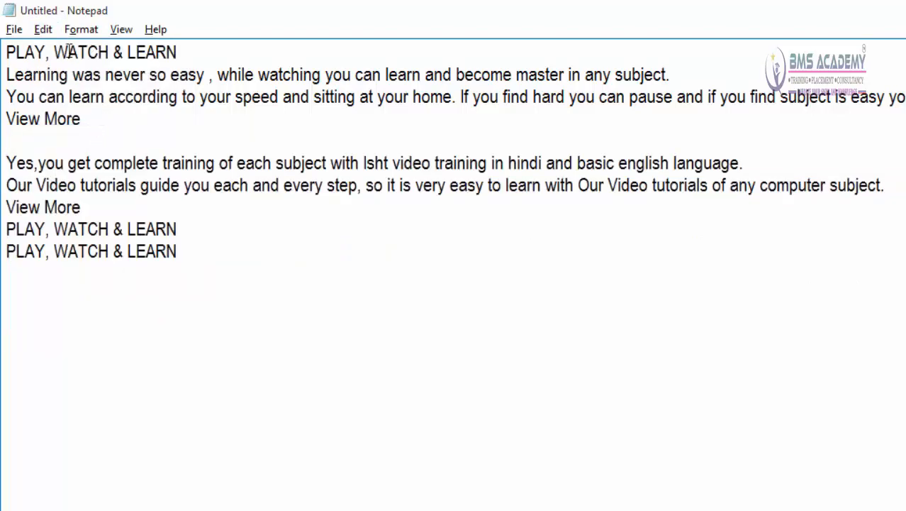
Step: Undo the last deletion and clear the text selection
click(42, 30)
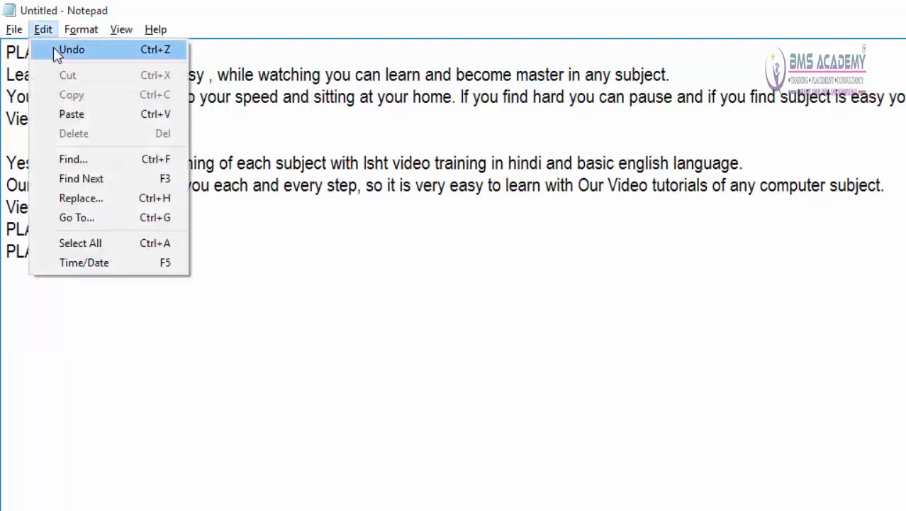
click(154, 51)
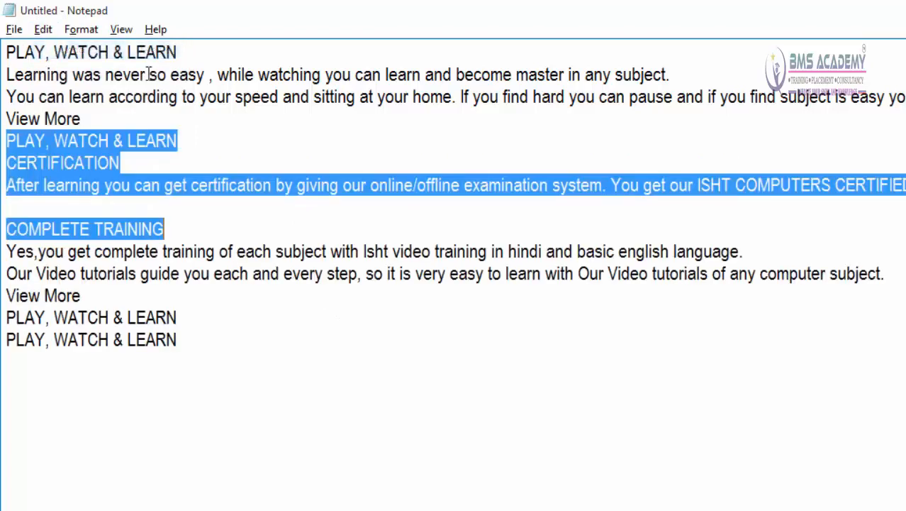
click(43, 29)
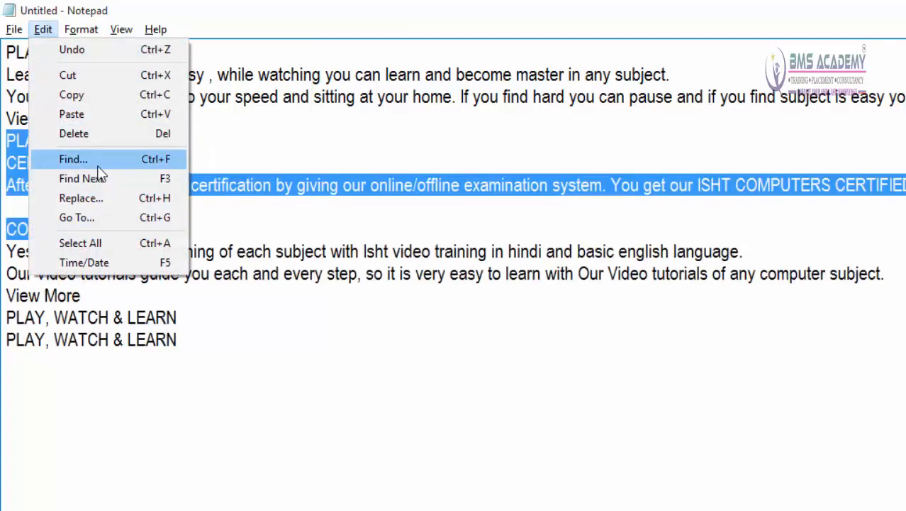
click(259, 129)
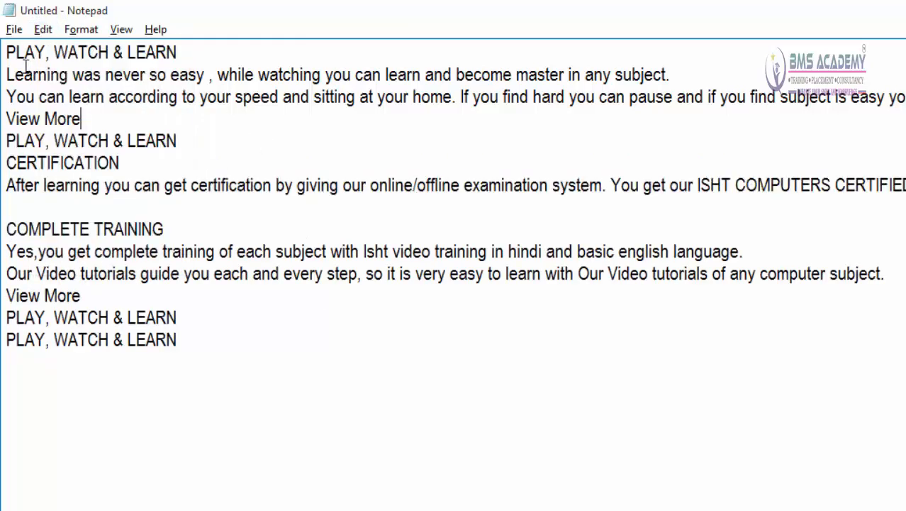
Step: Place the cursor at the start of the document and open Find with PLAY as the search text
click(6, 51)
click(40, 32)
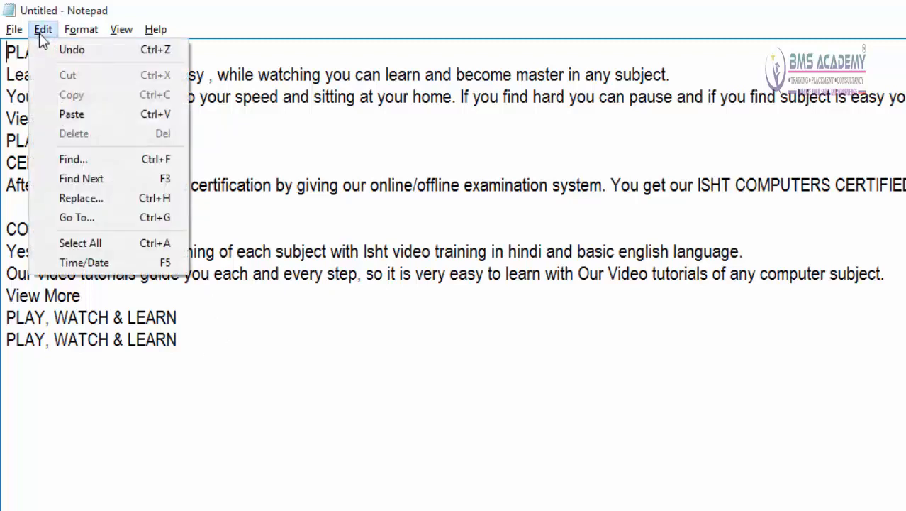
click(86, 161)
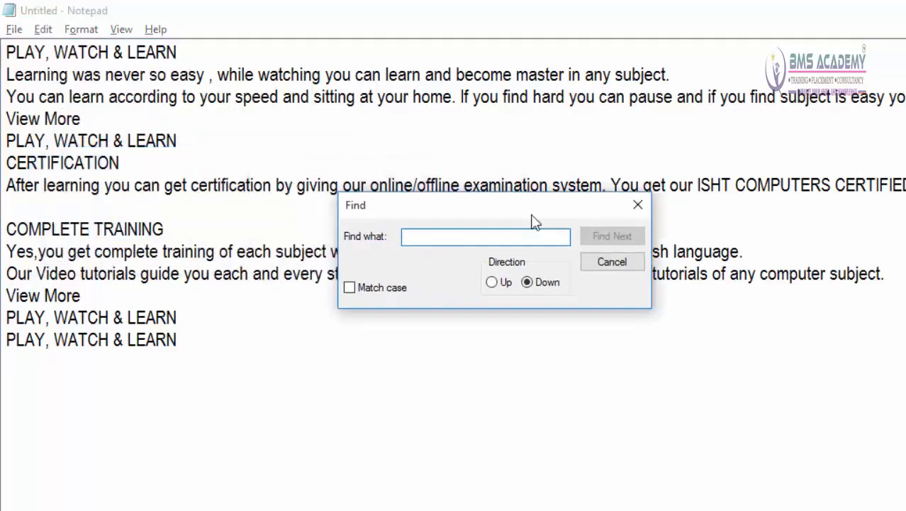
drag(535, 222, 677, 217)
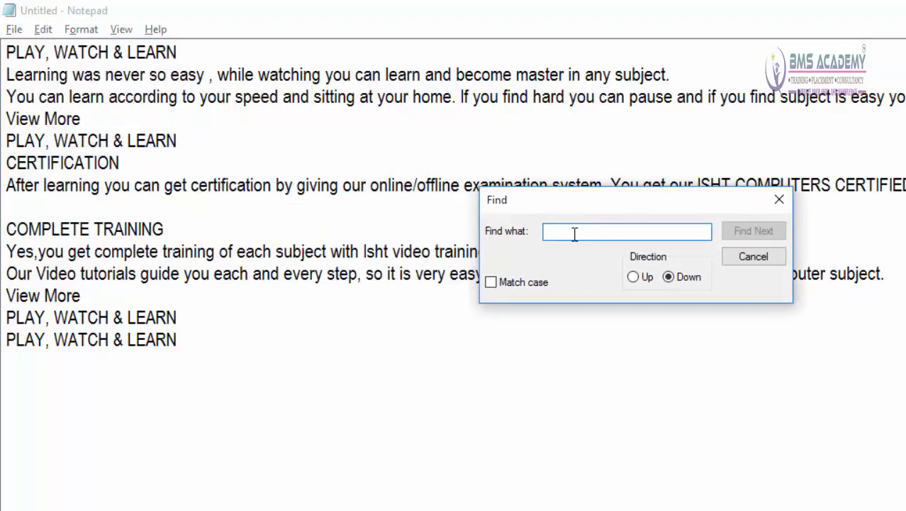
text(PLAY)
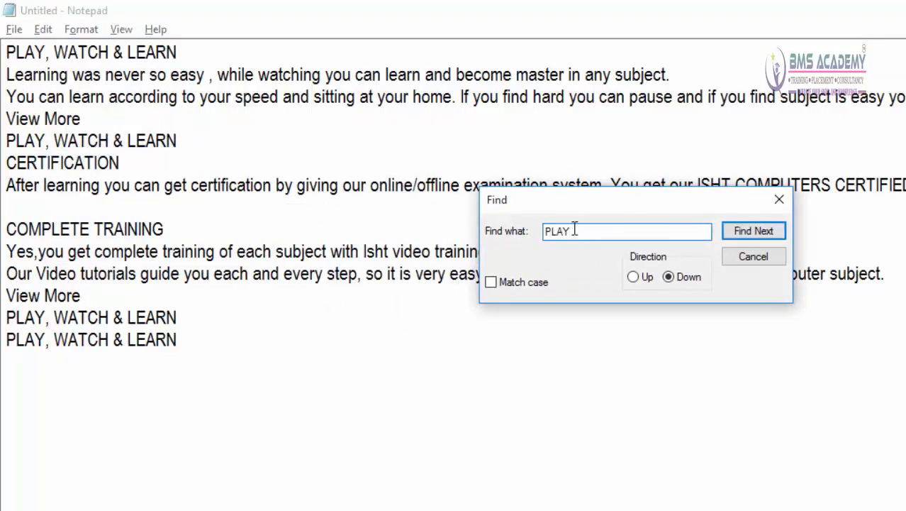
click(522, 161)
key(ctrl+Home)
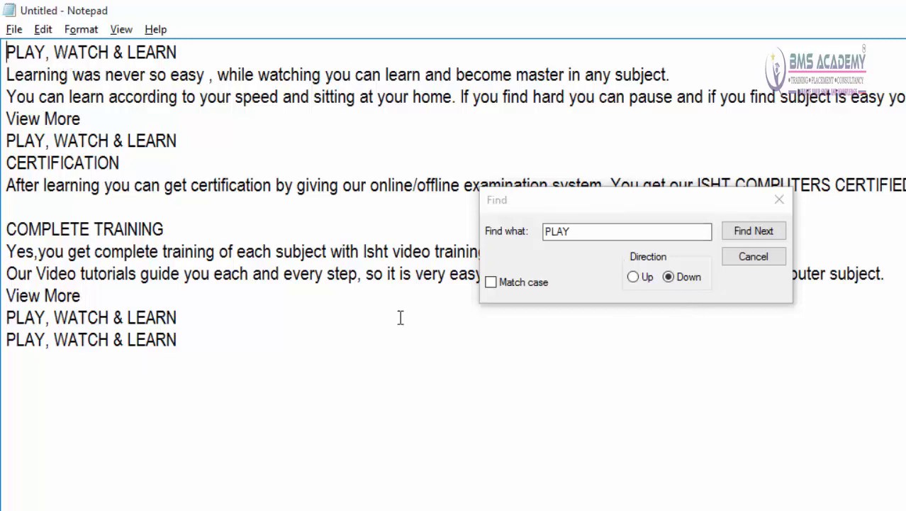
click(575, 234)
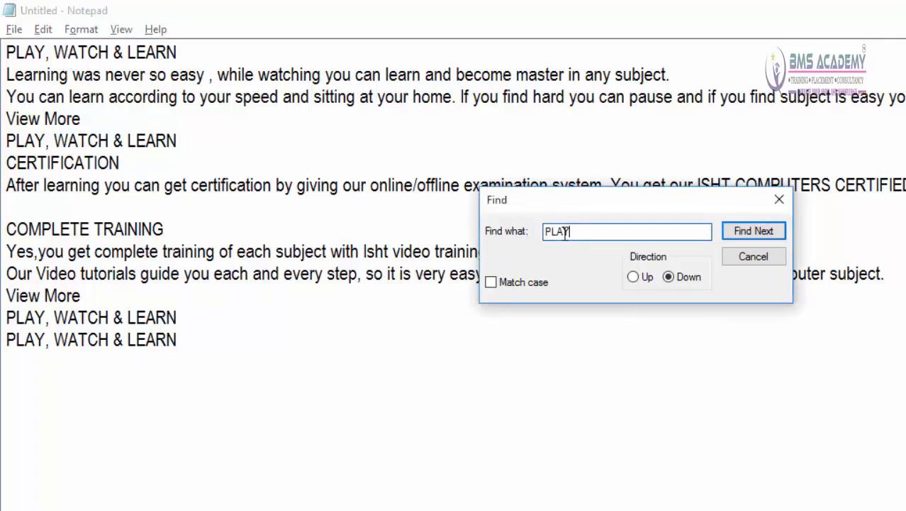
drag(571, 231, 543, 232)
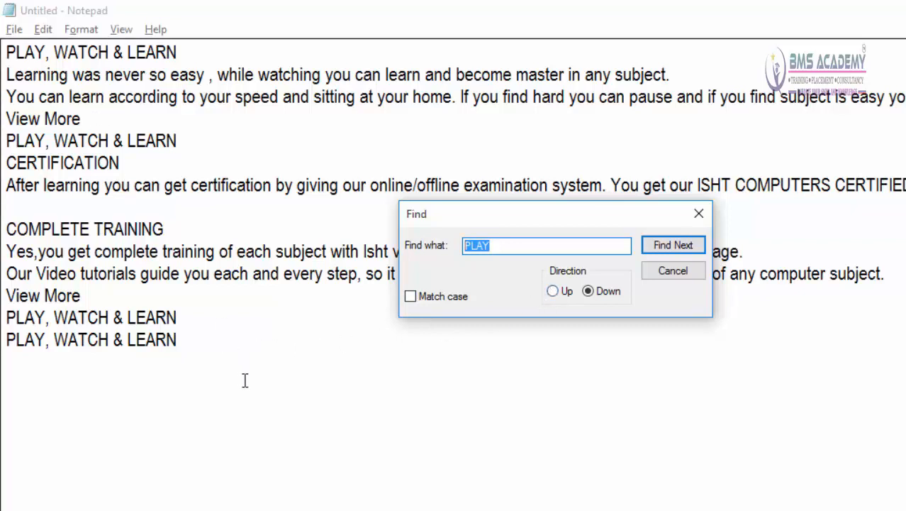
click(633, 351)
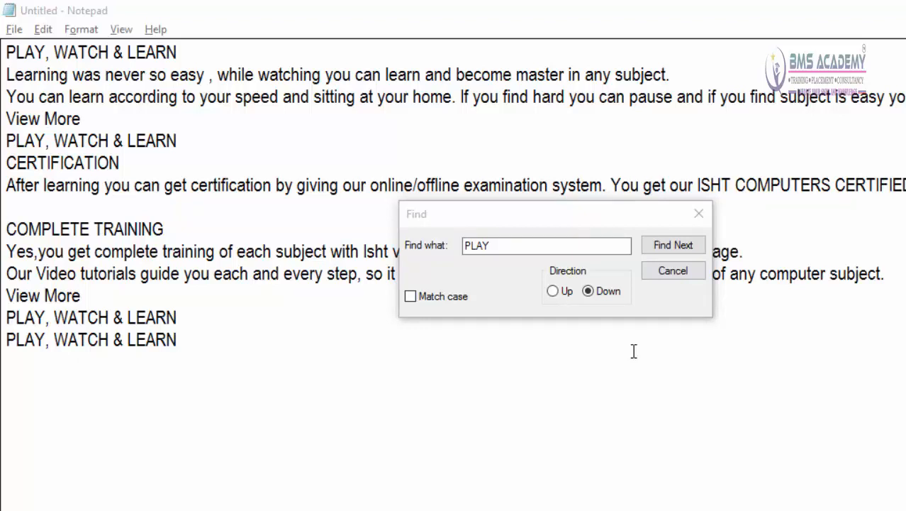
click(430, 300)
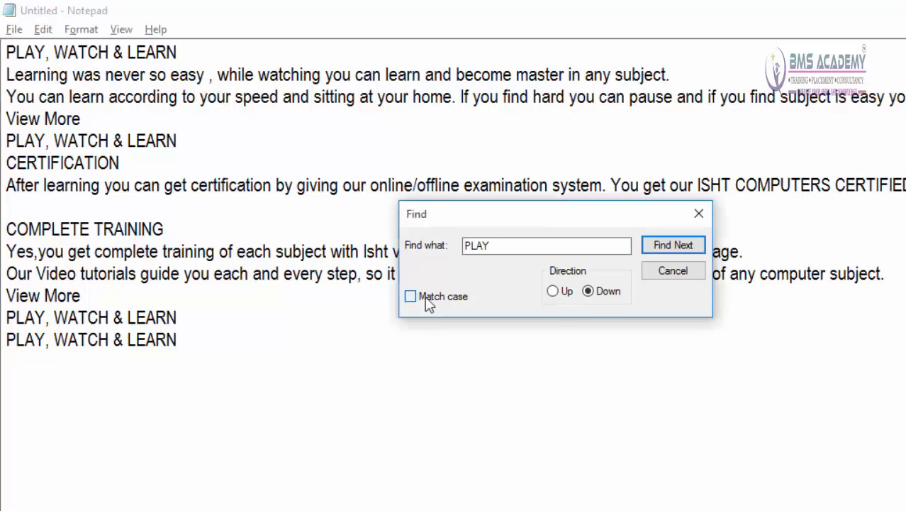
click(429, 300)
click(430, 300)
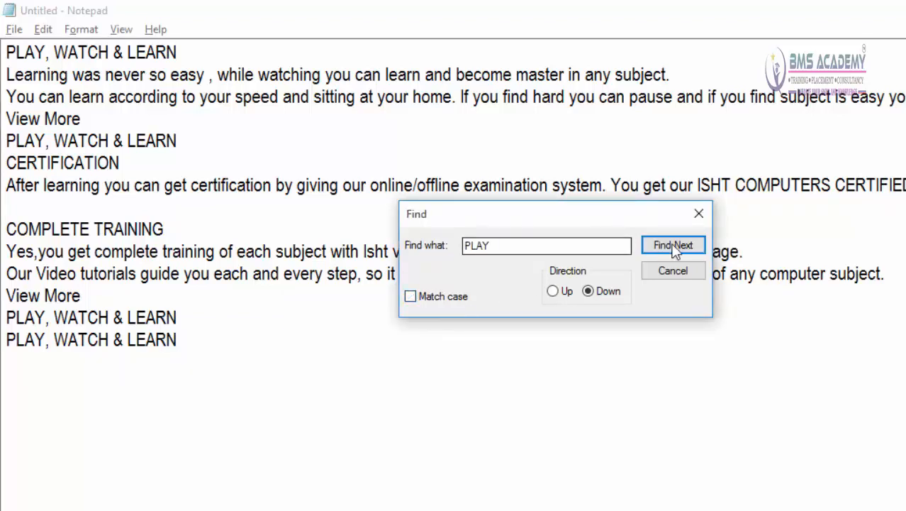
click(517, 251)
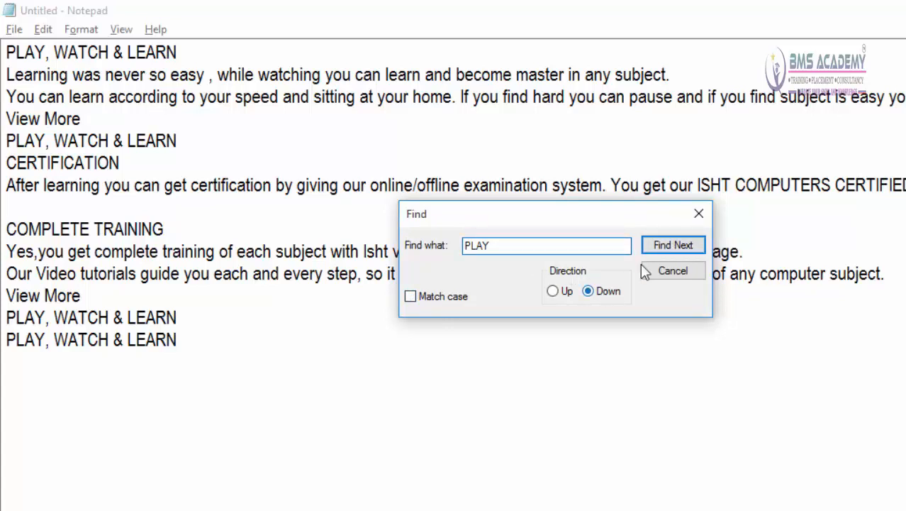
Step: Search downward from the start of the document for PLAY, advancing through its first three occurrences
click(7, 53)
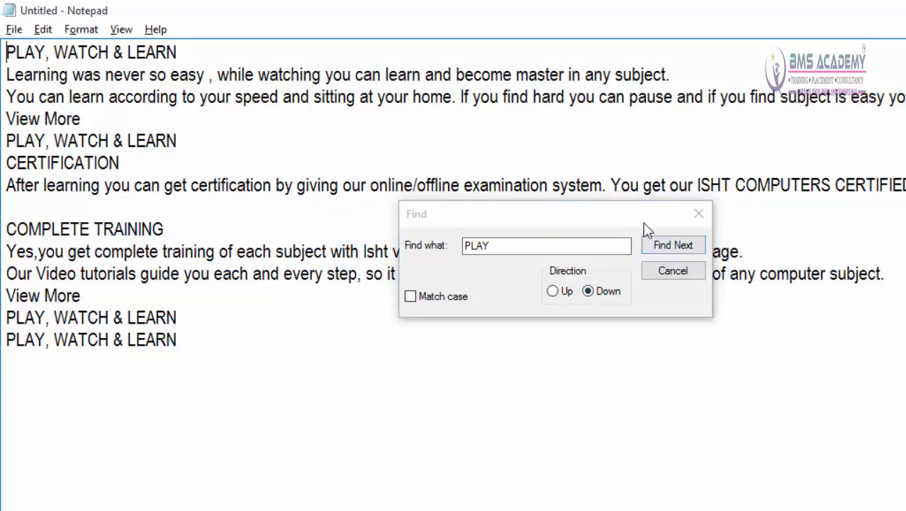
click(665, 245)
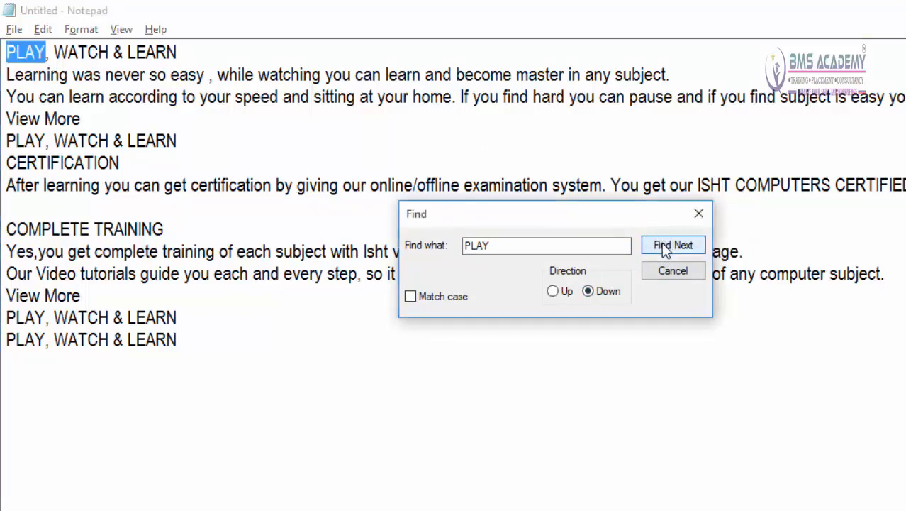
click(664, 245)
click(665, 245)
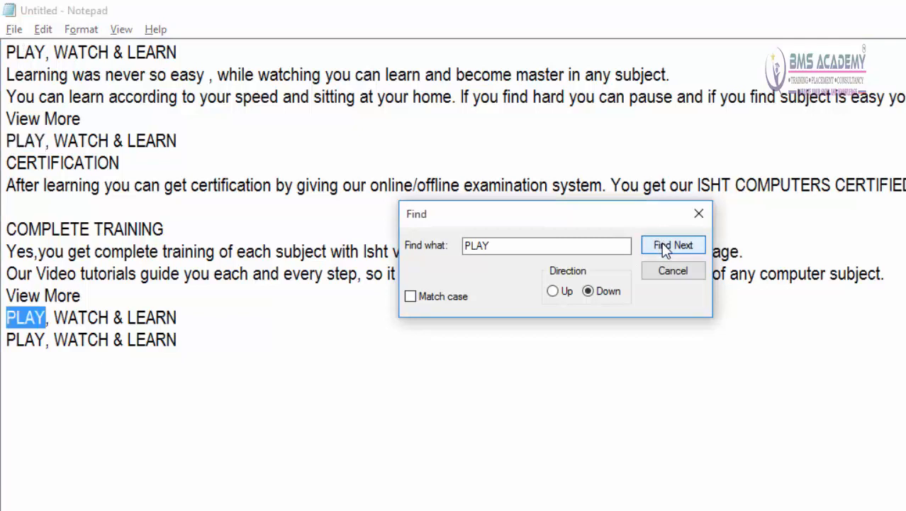
Step: Continue the downward search for PLAY past its last occurrence and dismiss the resulting notice
click(665, 246)
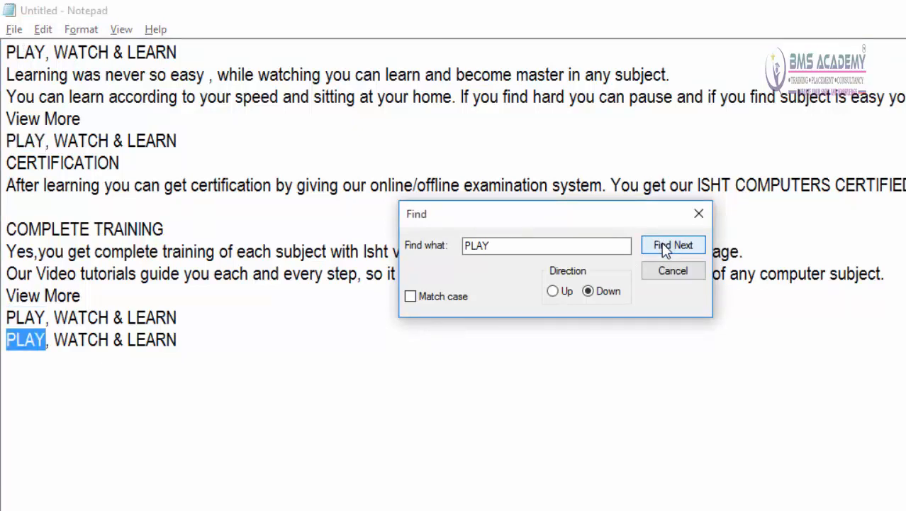
click(662, 242)
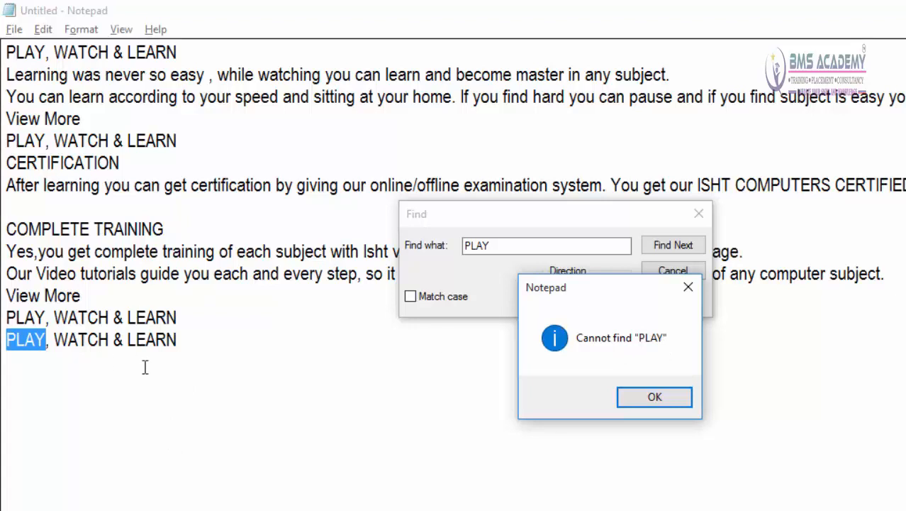
click(656, 401)
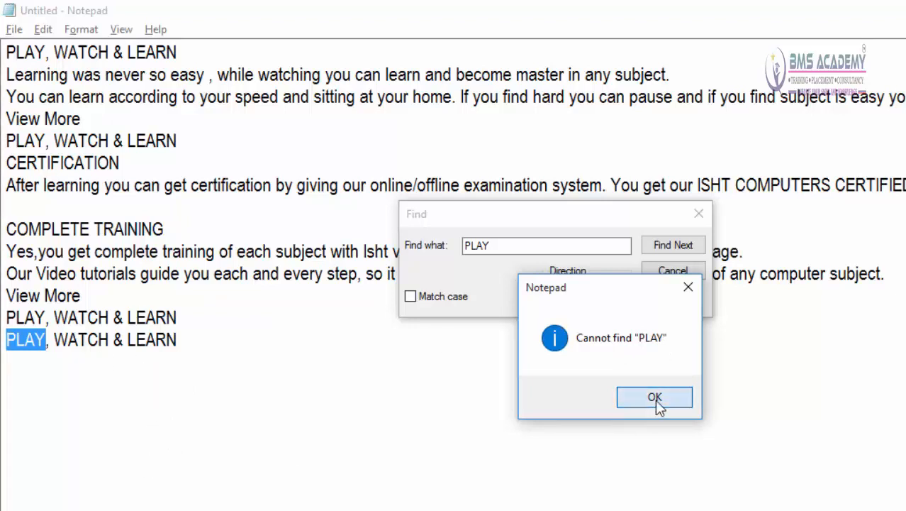
Step: Search upward for PLAY from the end of the document's last line, stepping back through its occurrences
click(203, 343)
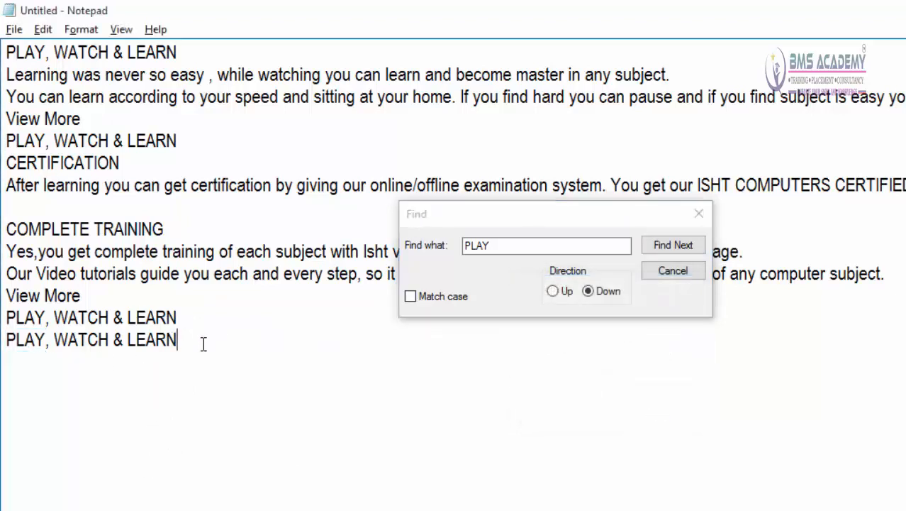
click(553, 291)
click(666, 245)
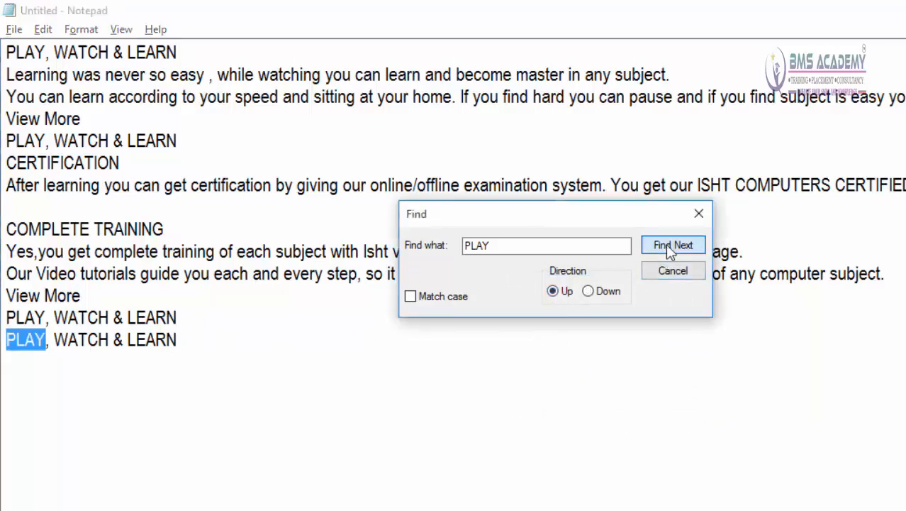
click(671, 250)
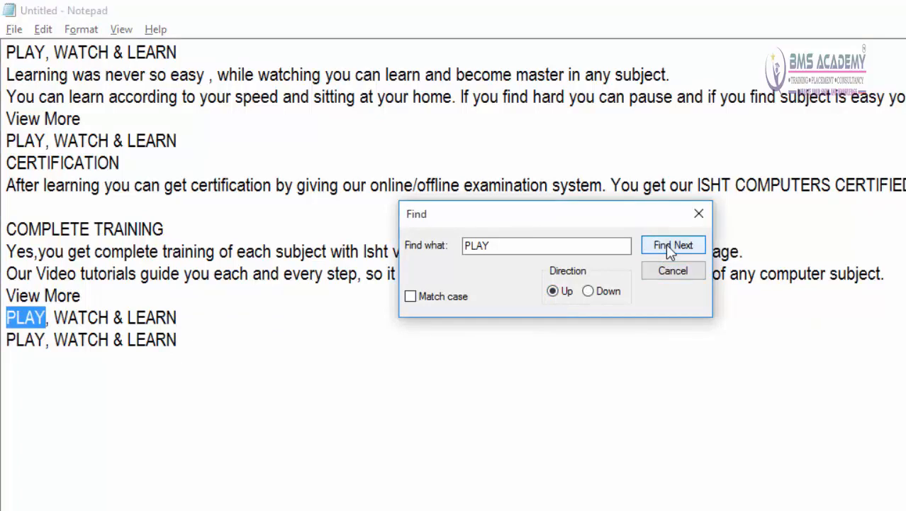
click(670, 250)
click(670, 249)
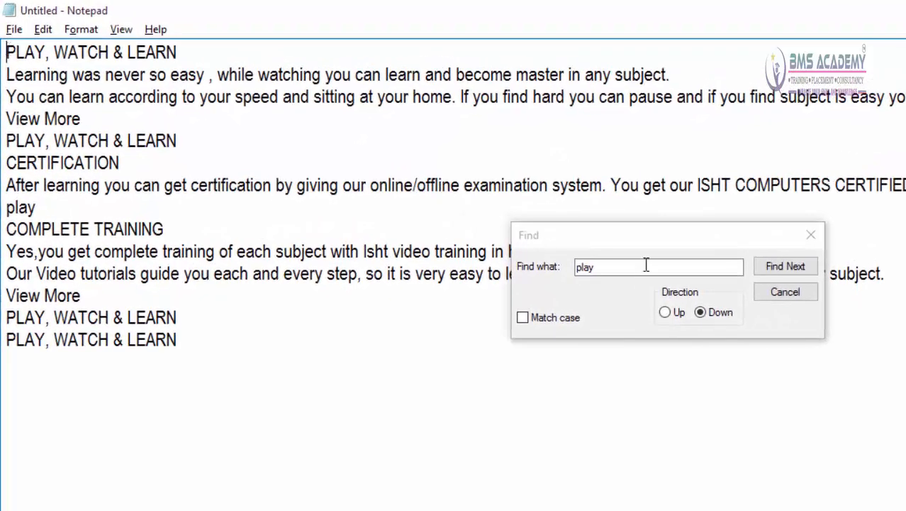
Step: Search downward for play with Match case off, stepping through the uppercase and lowercase occurrences to the last line
click(782, 269)
click(782, 269)
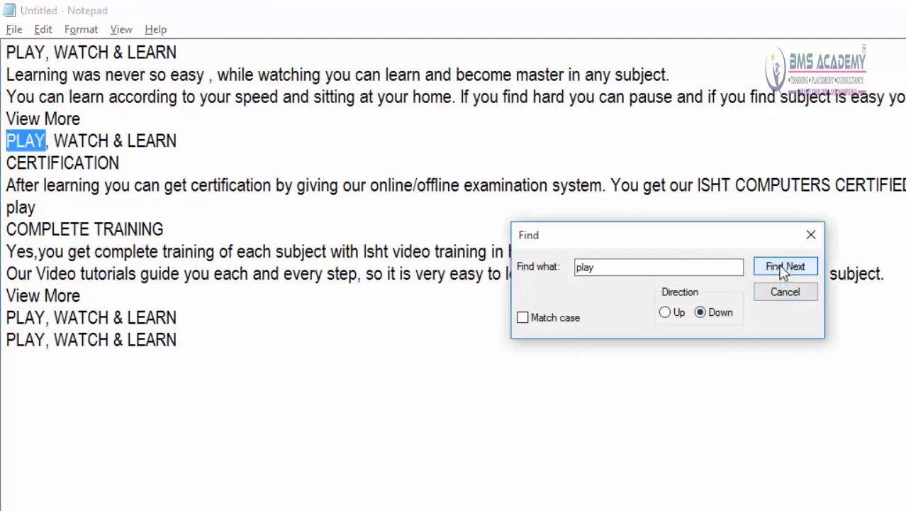
click(782, 269)
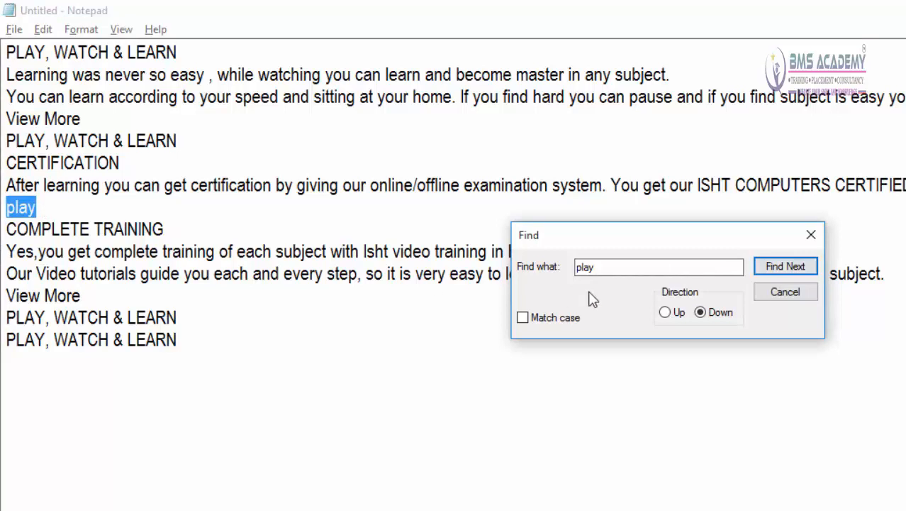
click(766, 267)
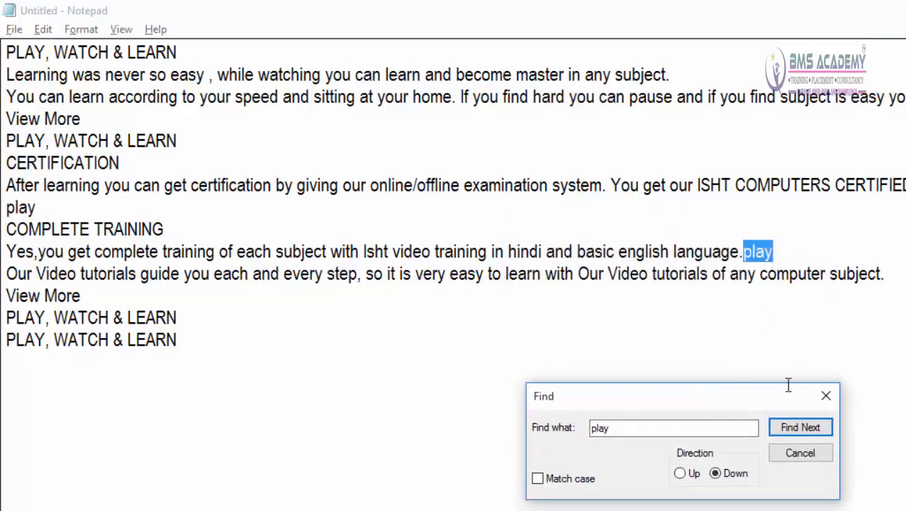
click(801, 433)
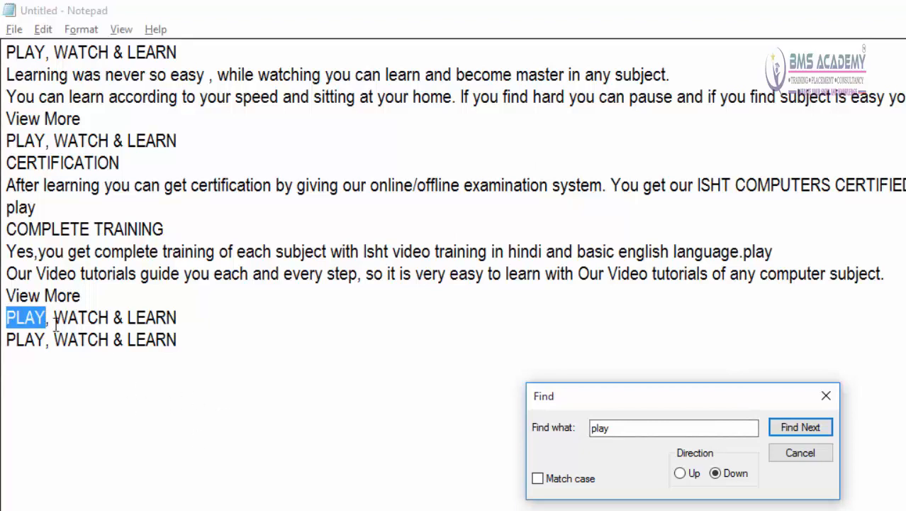
click(794, 428)
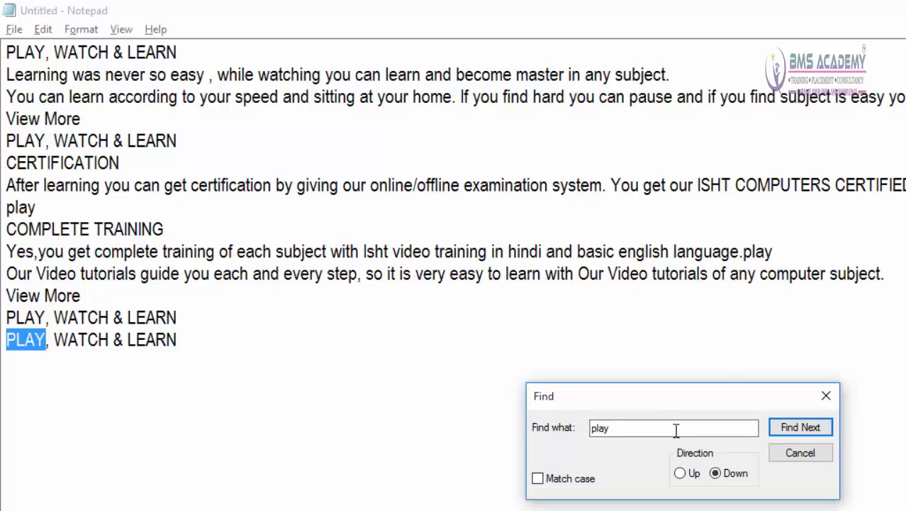
Step: Search downward from the document's start for play with Match case on, through all its matches, and close Find
click(543, 481)
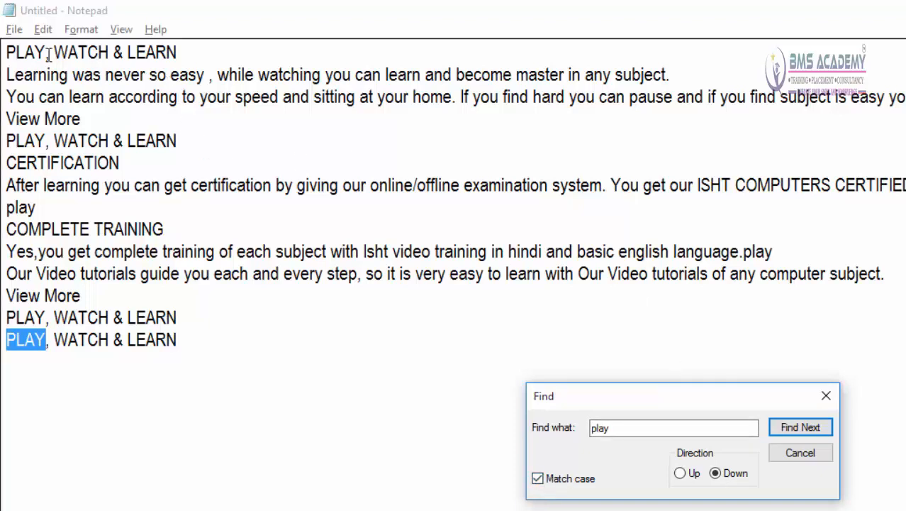
click(11, 52)
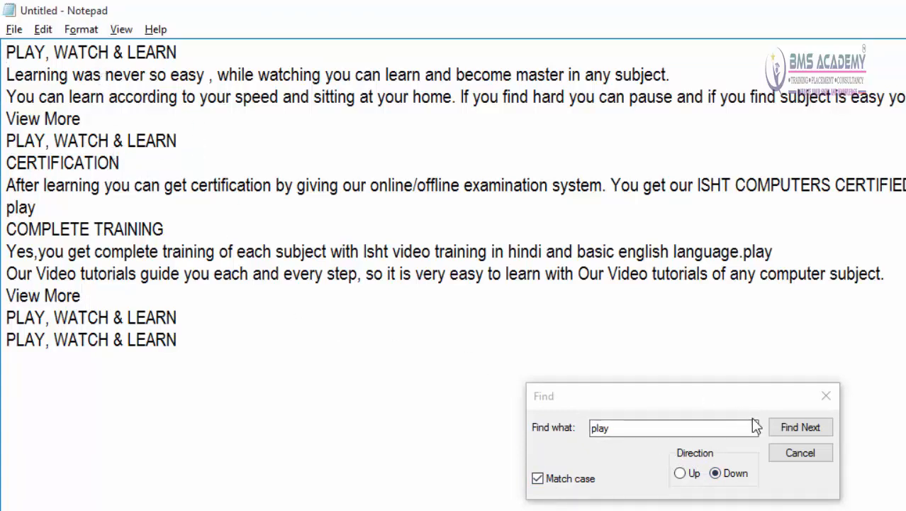
click(808, 428)
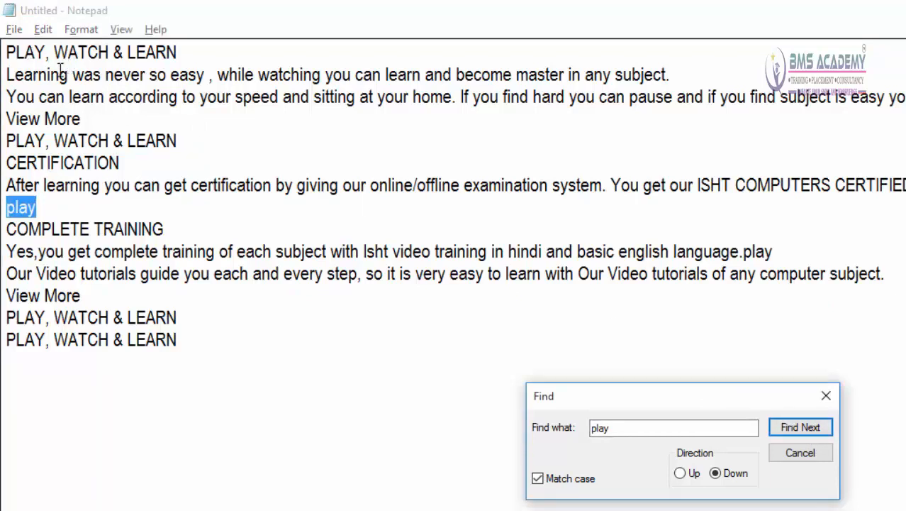
click(776, 429)
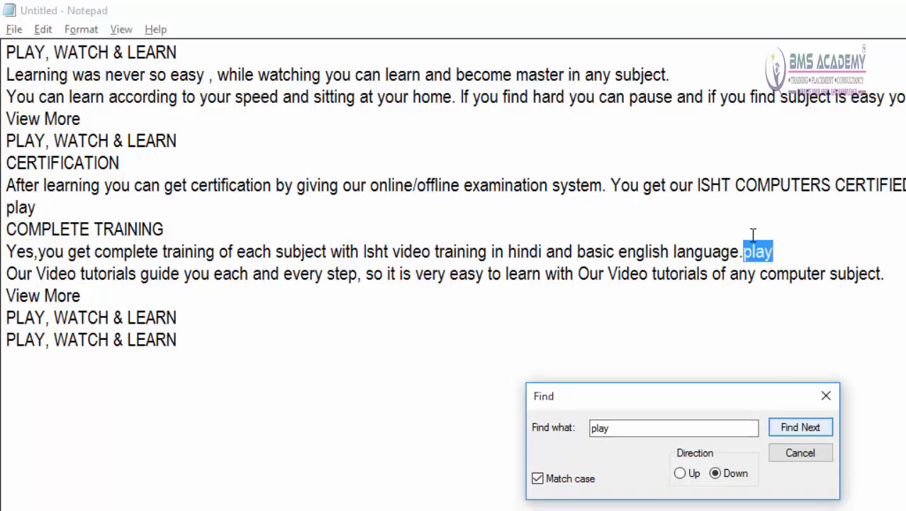
click(802, 428)
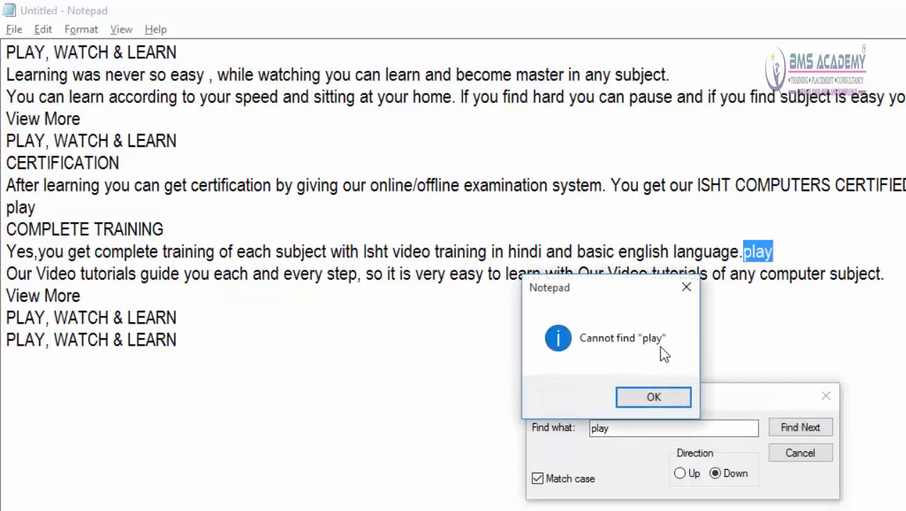
drag(606, 301, 511, 221)
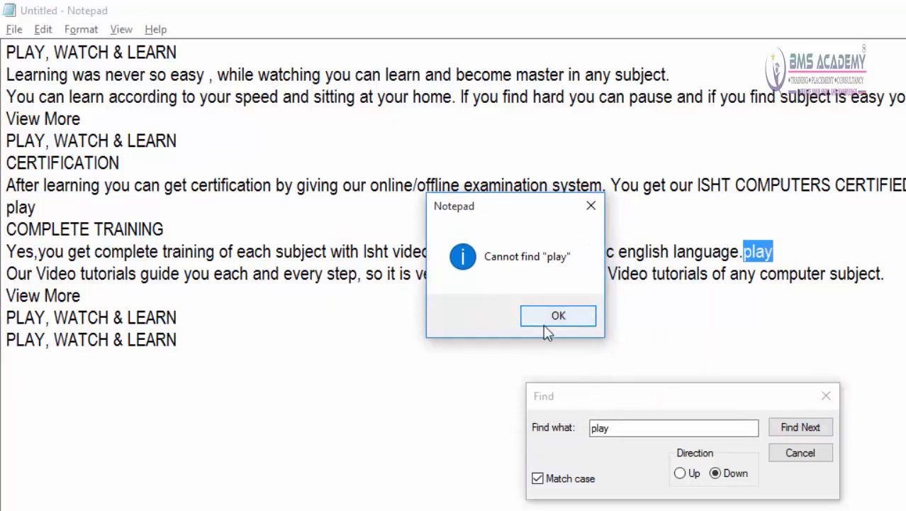
click(556, 328)
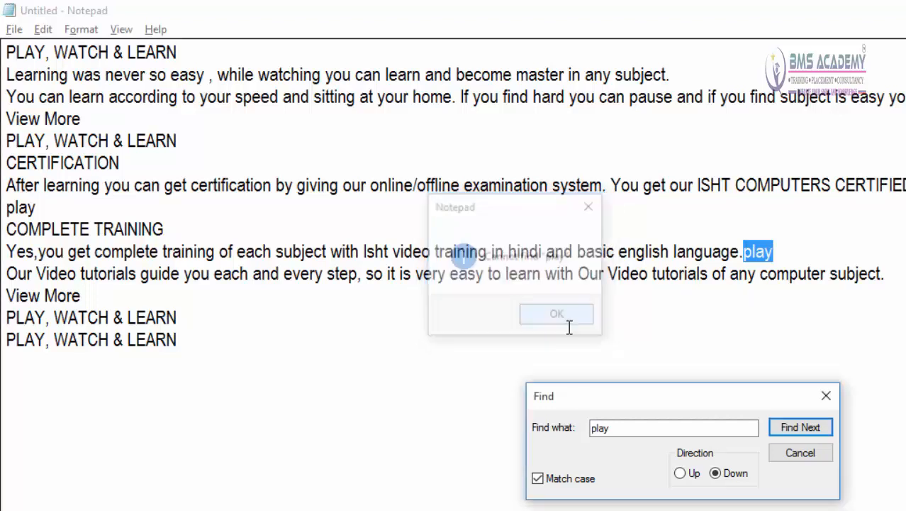
click(820, 451)
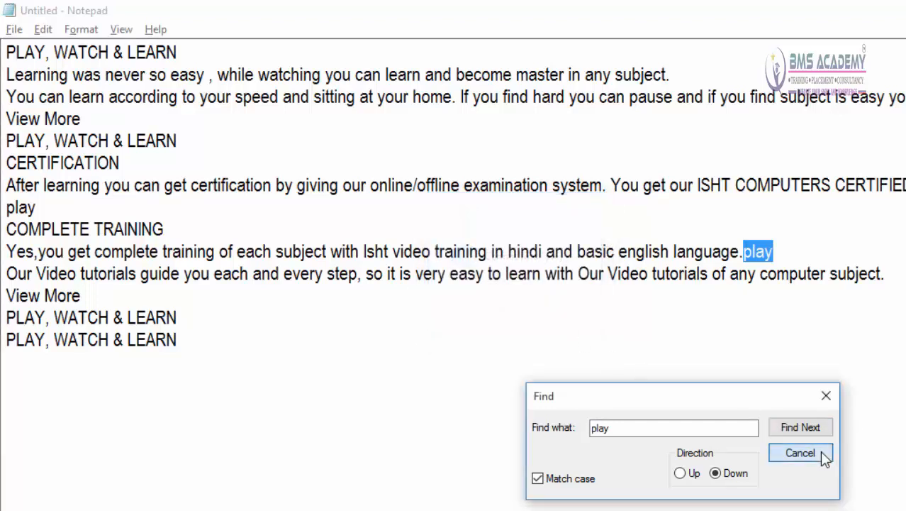
Step: Place the cursor at the document's start and repeat the play search with Find Next until no further match remains
click(19, 55)
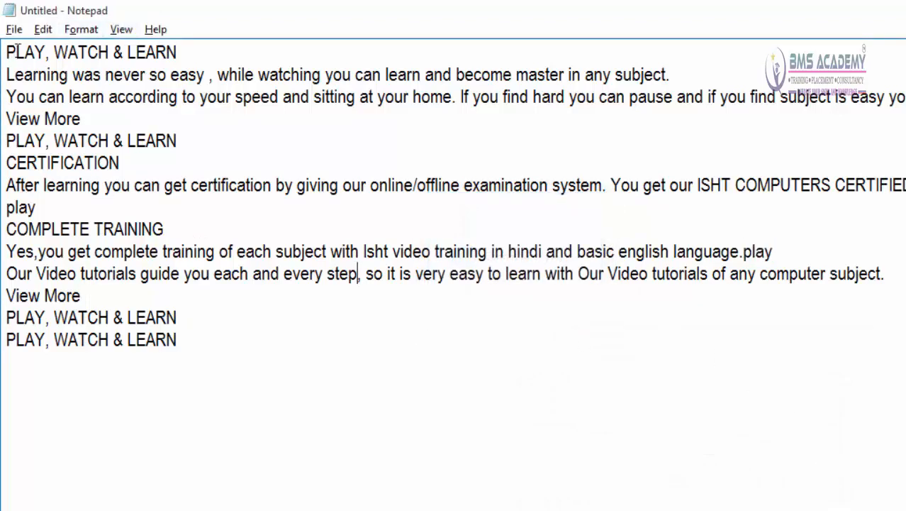
click(42, 30)
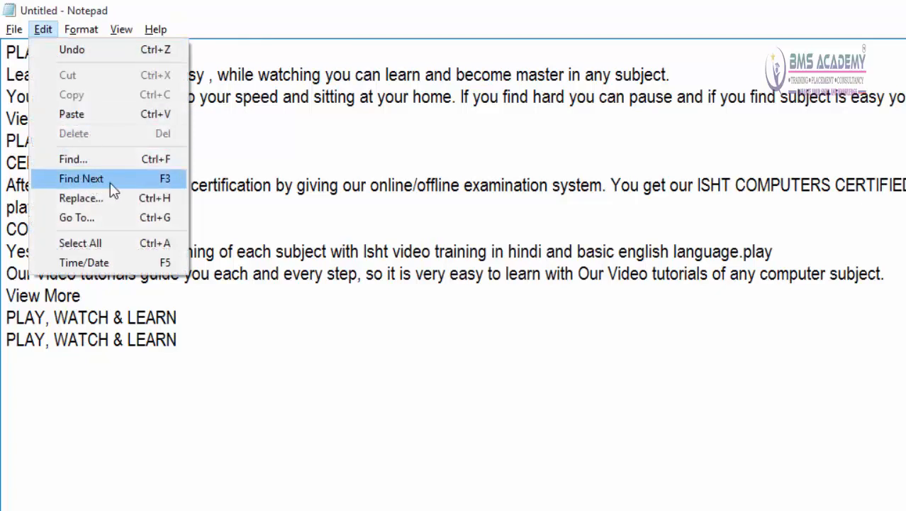
click(322, 185)
click(10, 53)
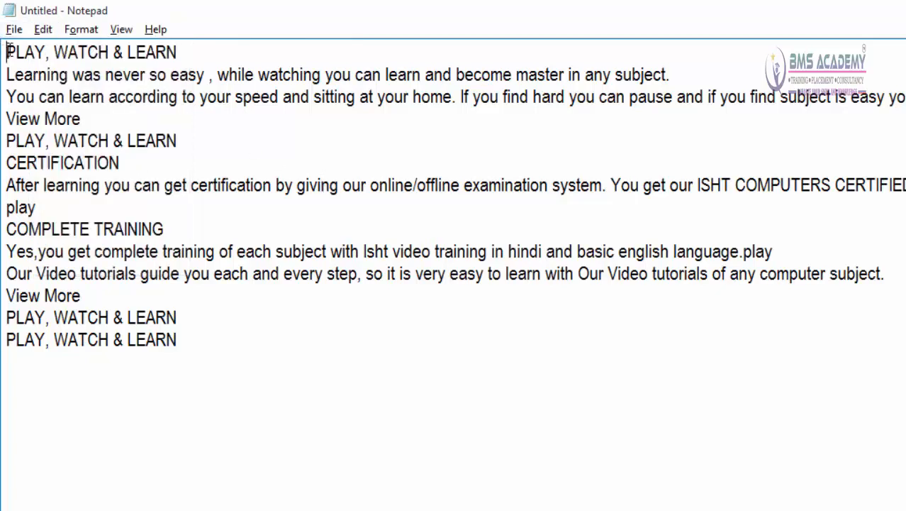
click(41, 30)
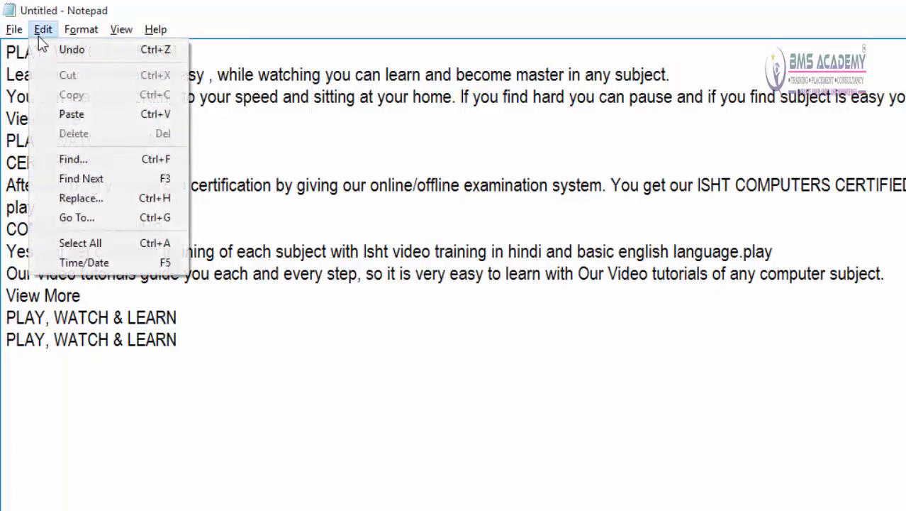
click(100, 175)
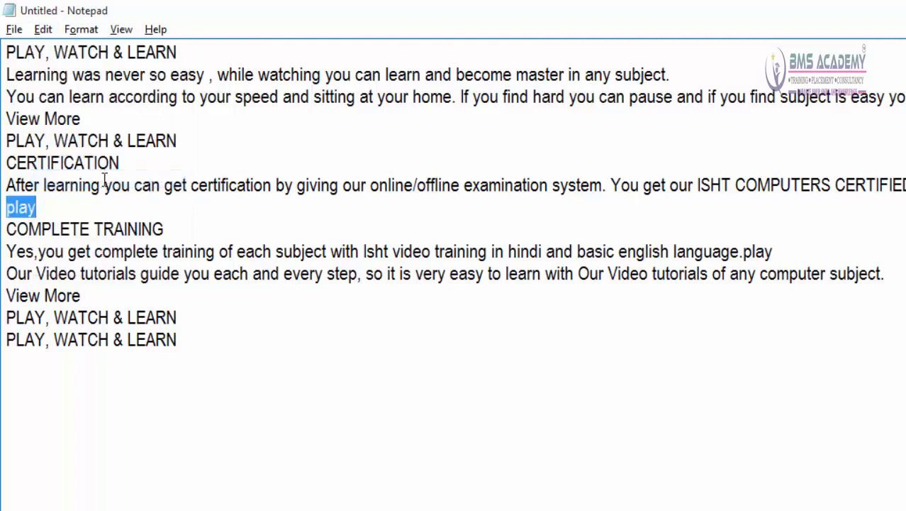
click(43, 30)
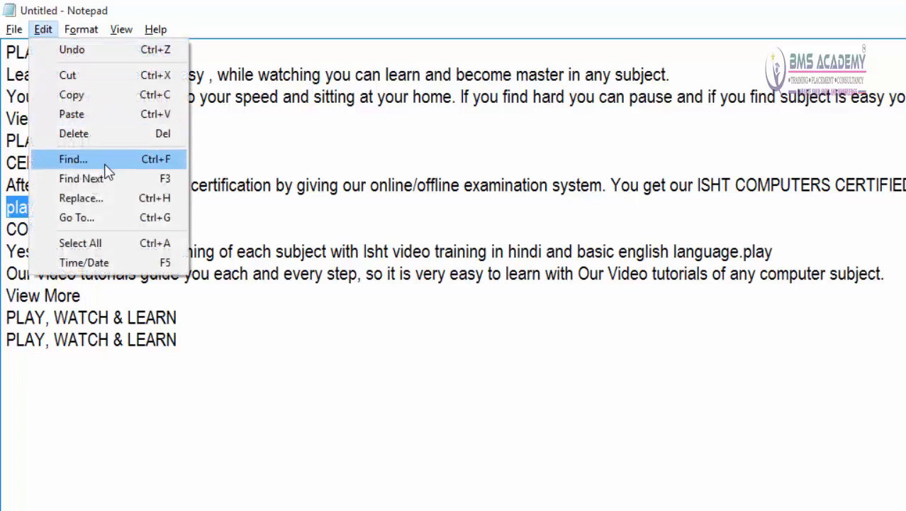
click(105, 179)
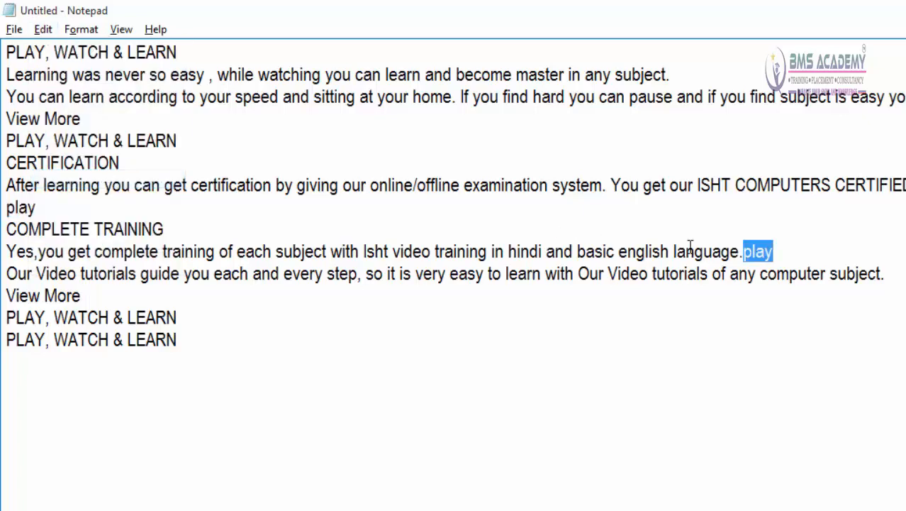
click(49, 32)
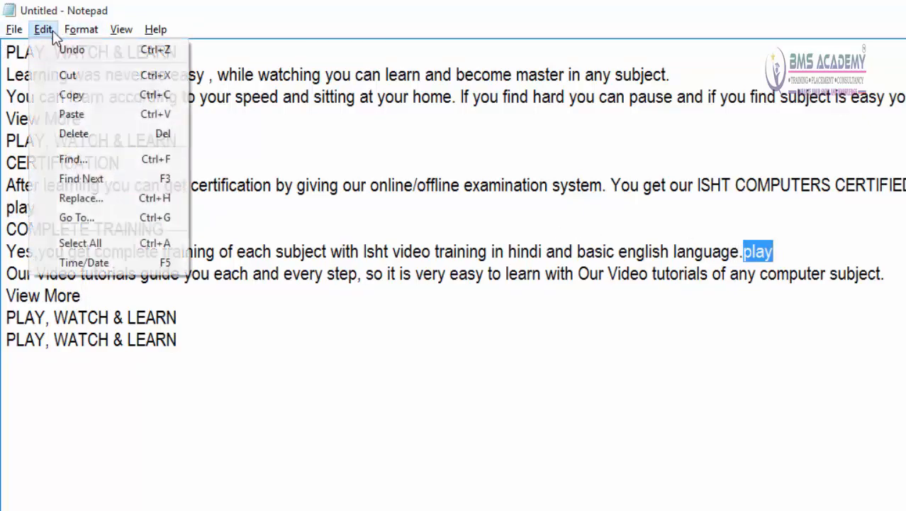
click(170, 186)
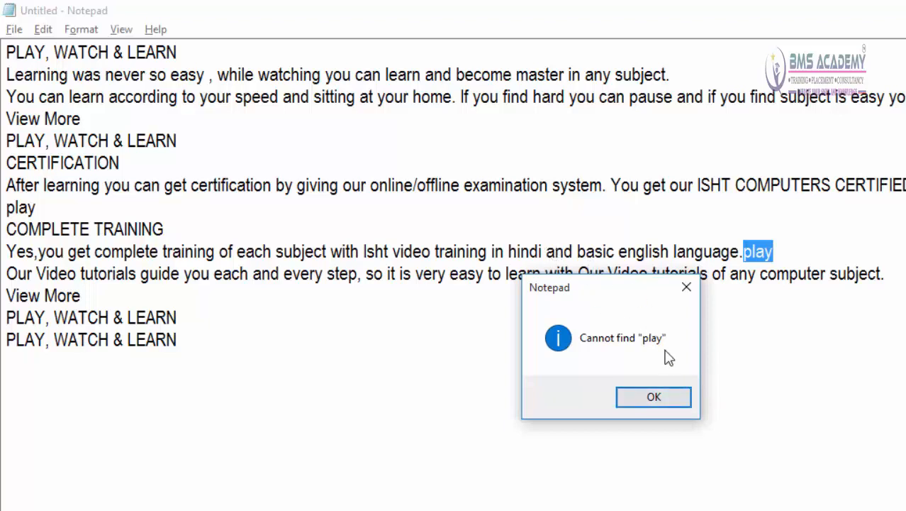
click(654, 399)
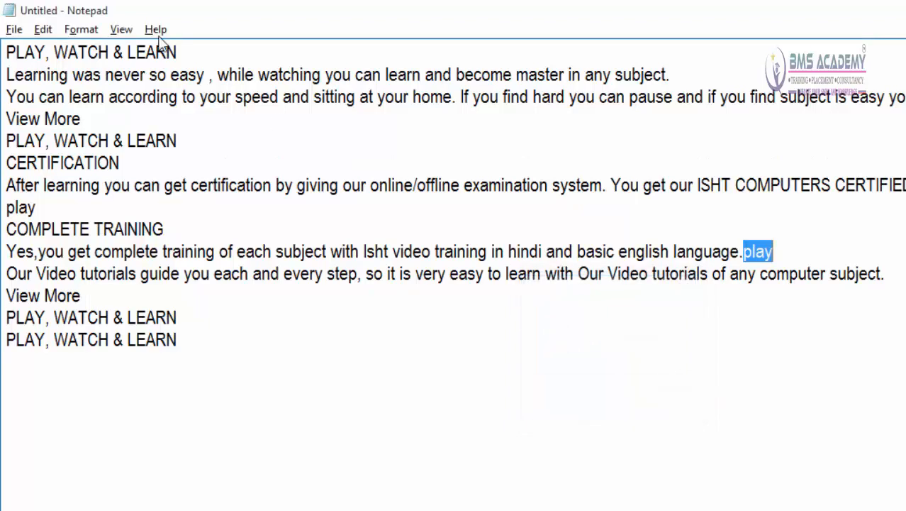
Step: Open Replace and set it up to find play and replace it with work
click(44, 29)
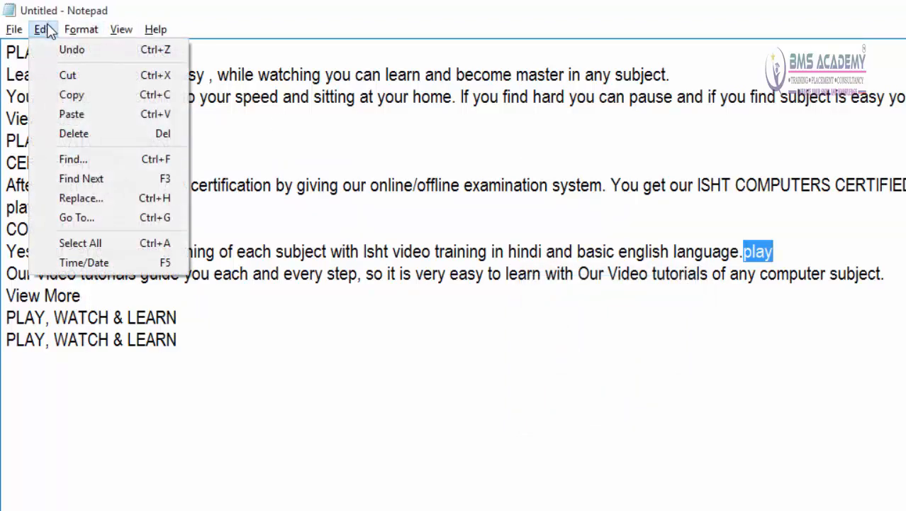
click(115, 205)
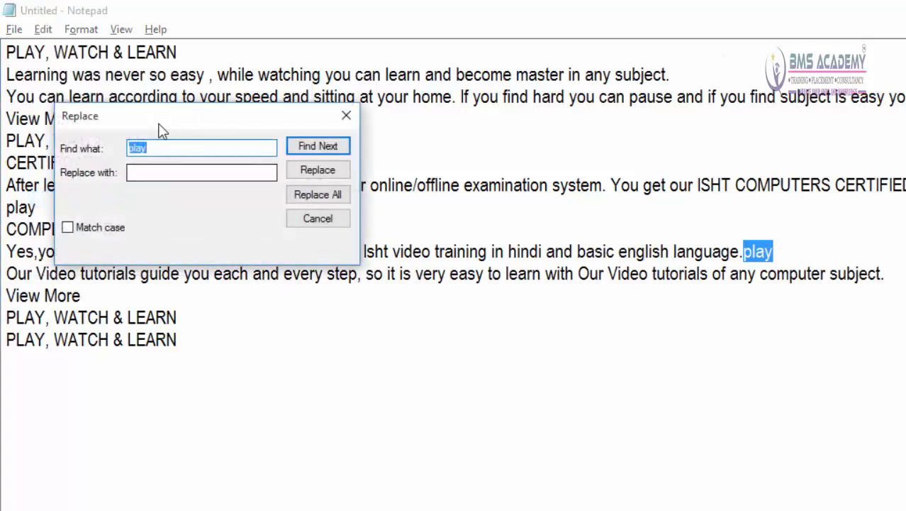
drag(213, 128, 361, 202)
drag(305, 197, 457, 273)
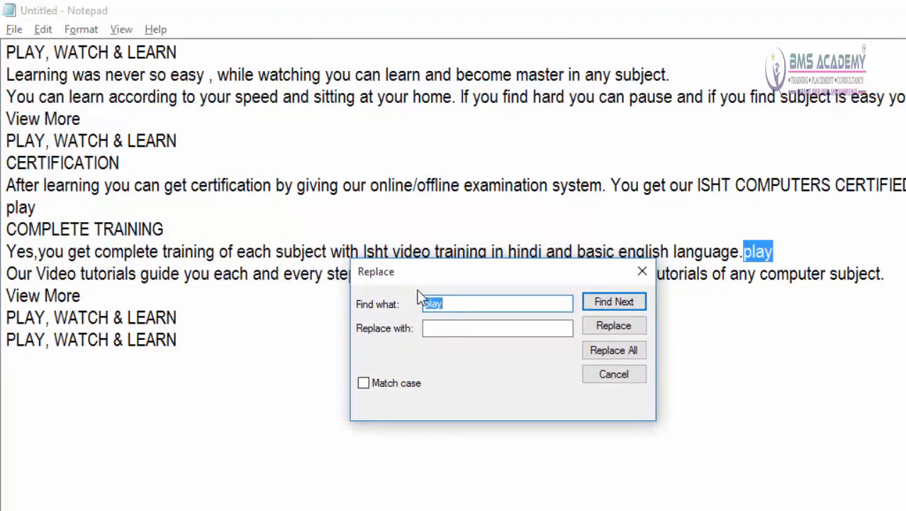
click(449, 305)
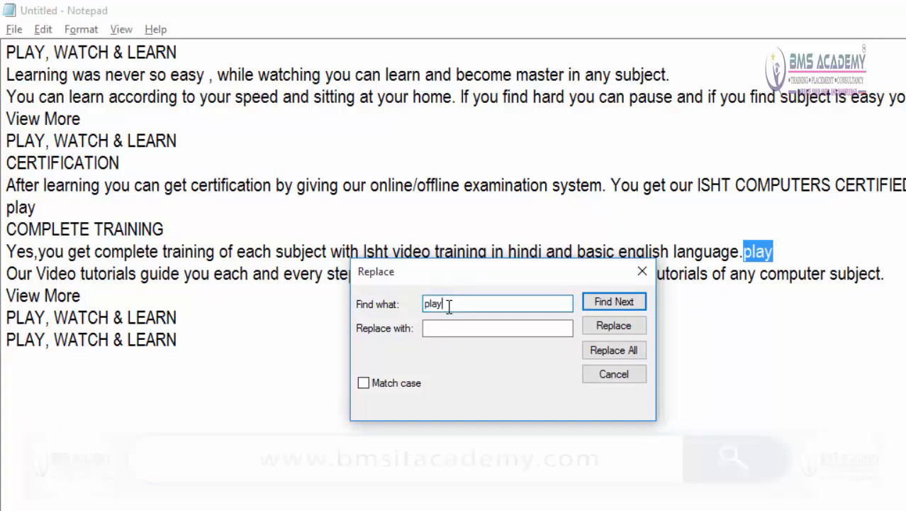
double_click(449, 305)
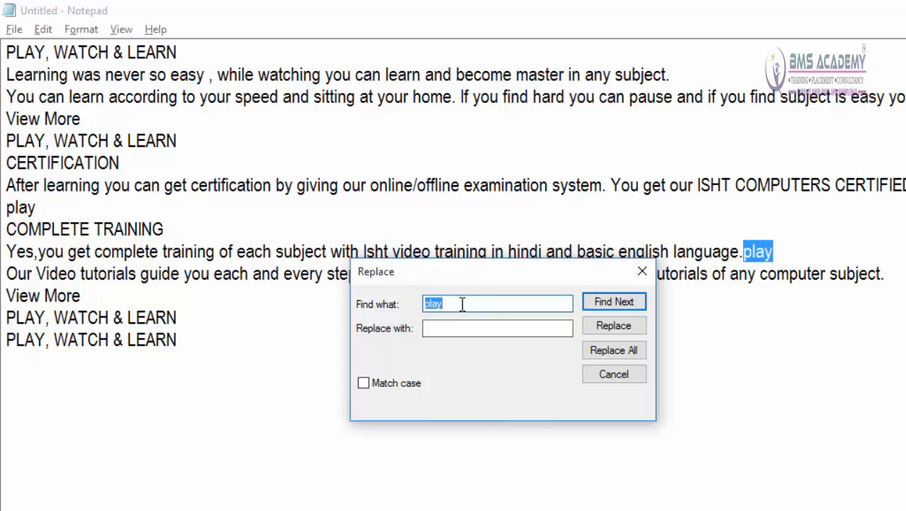
click(443, 329)
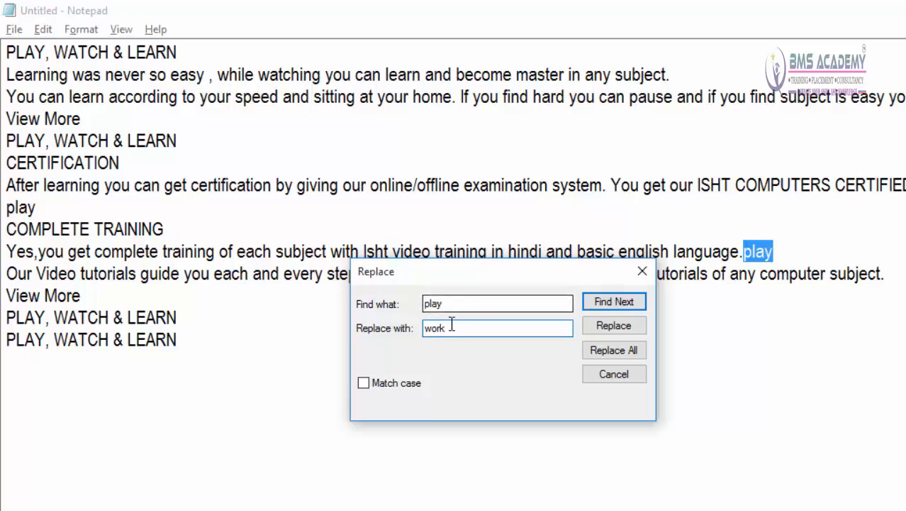
drag(453, 328, 424, 328)
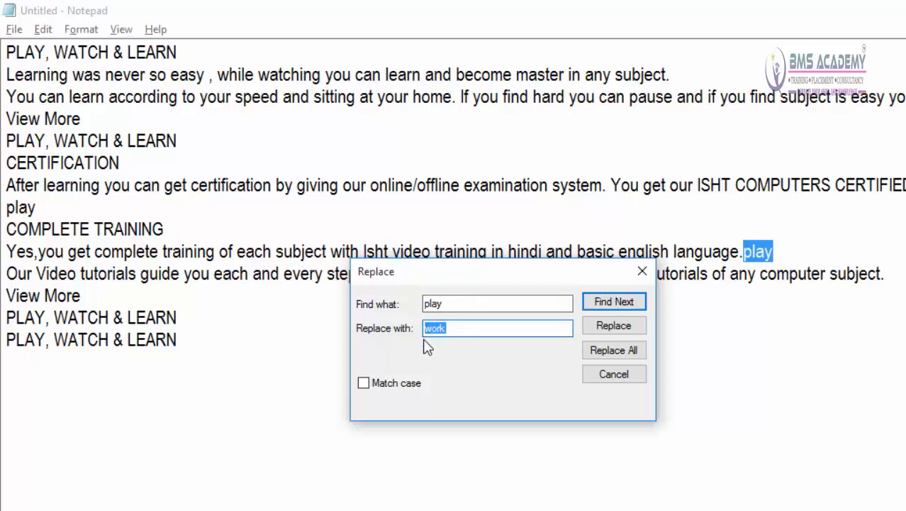
Step: Switch Match case on and back off for the play replacement
click(377, 385)
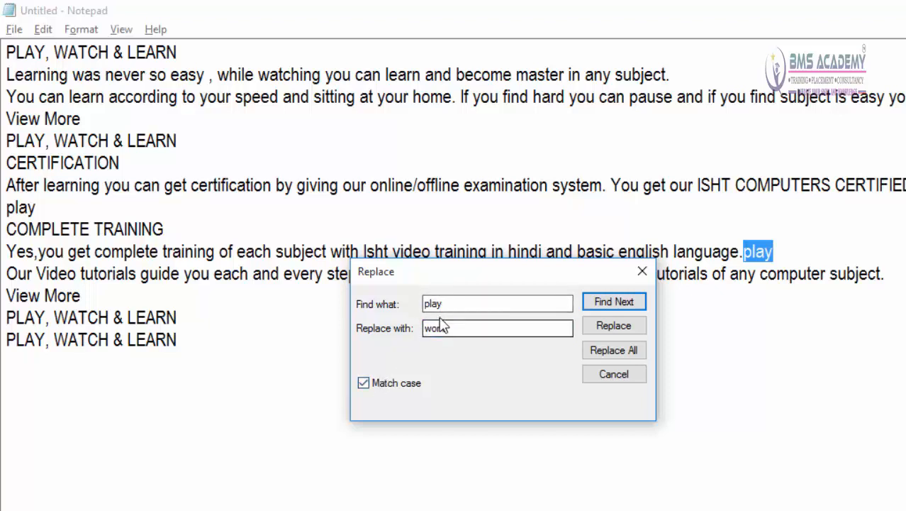
drag(452, 303, 418, 305)
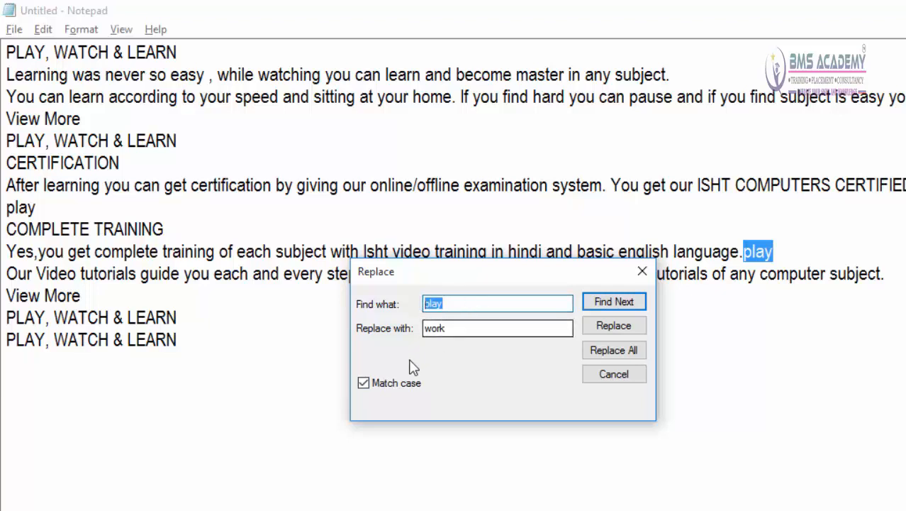
click(365, 384)
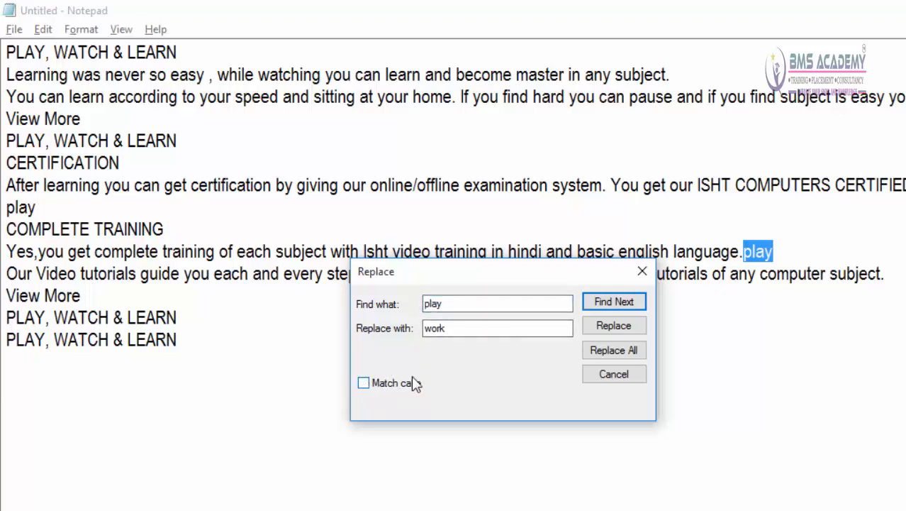
drag(452, 303, 420, 303)
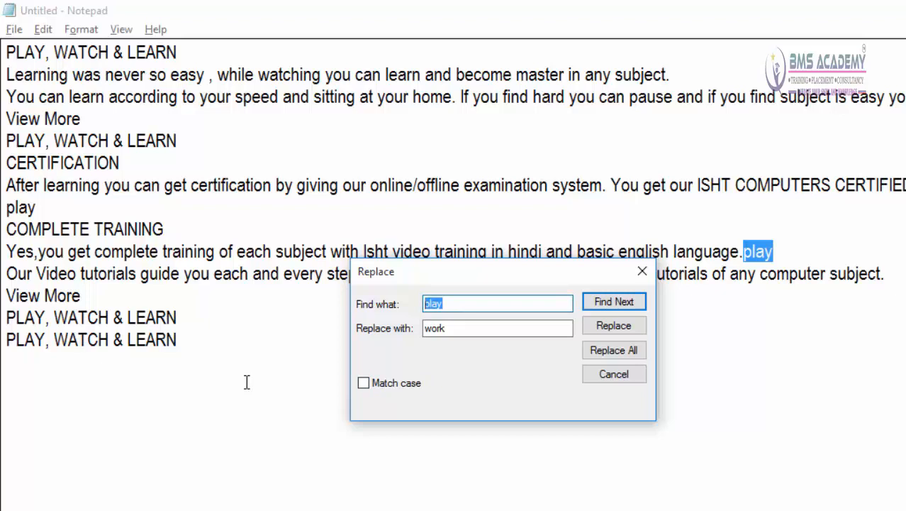
Step: From the document's start, replace the first two occurrences of play with work individually, replace all remaining ones at once, and close Replace
click(6, 52)
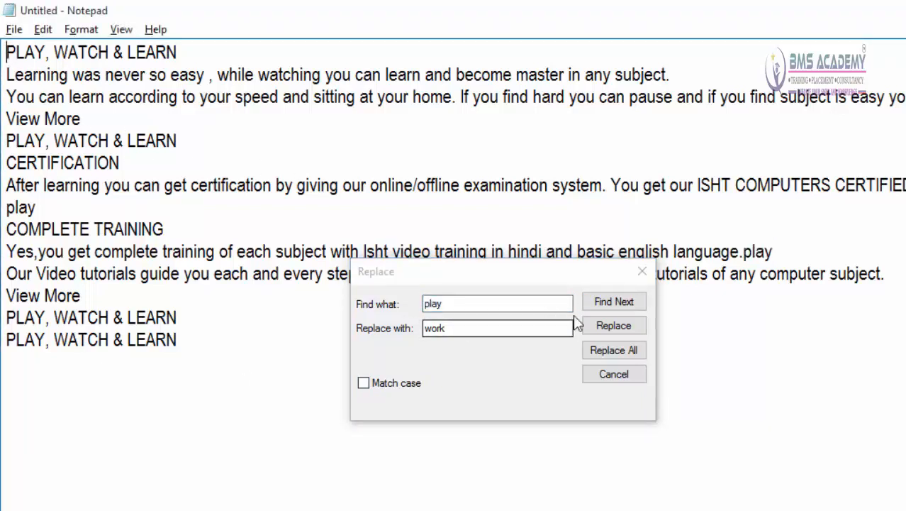
click(612, 305)
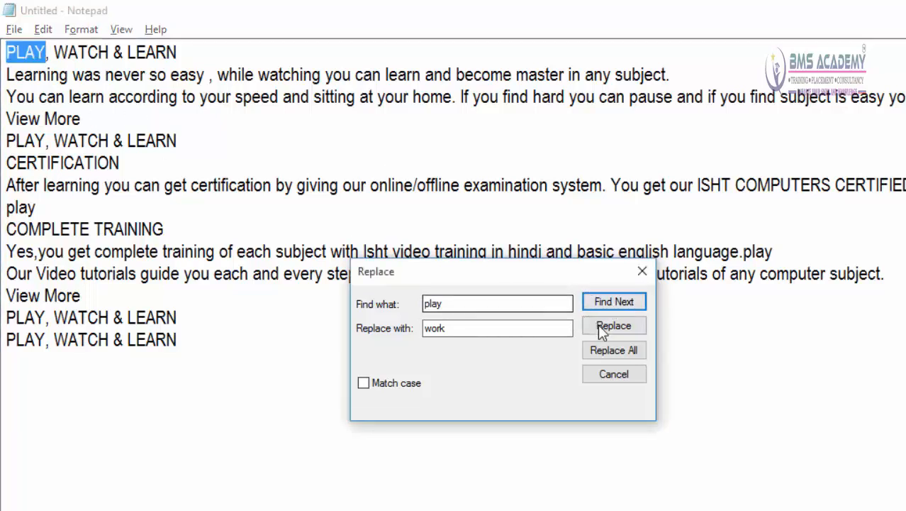
click(599, 326)
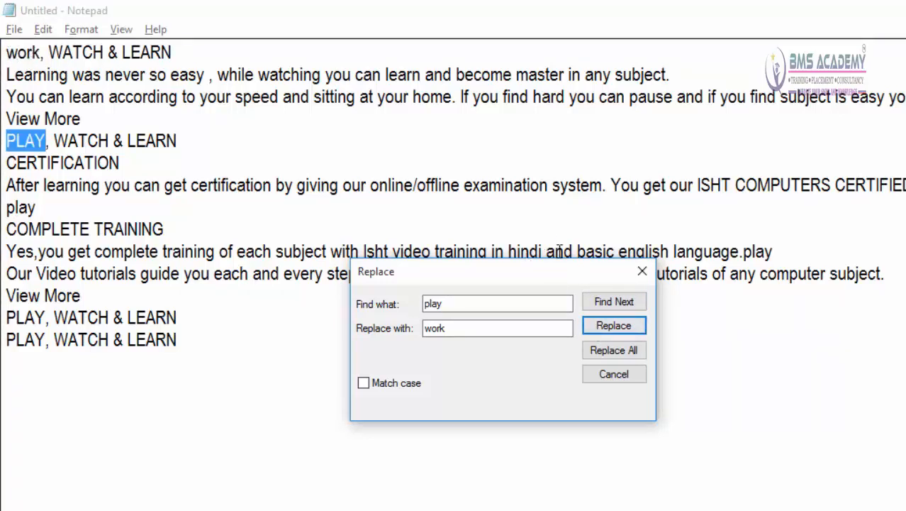
click(616, 334)
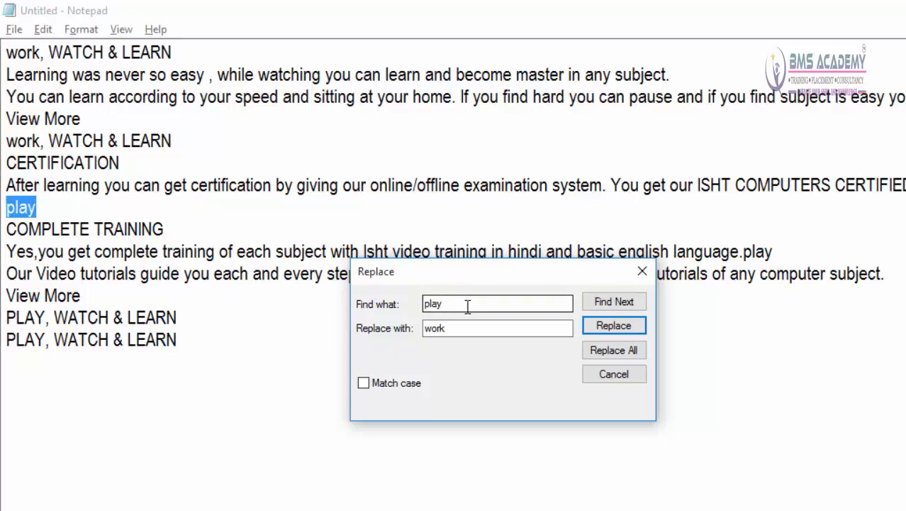
click(595, 351)
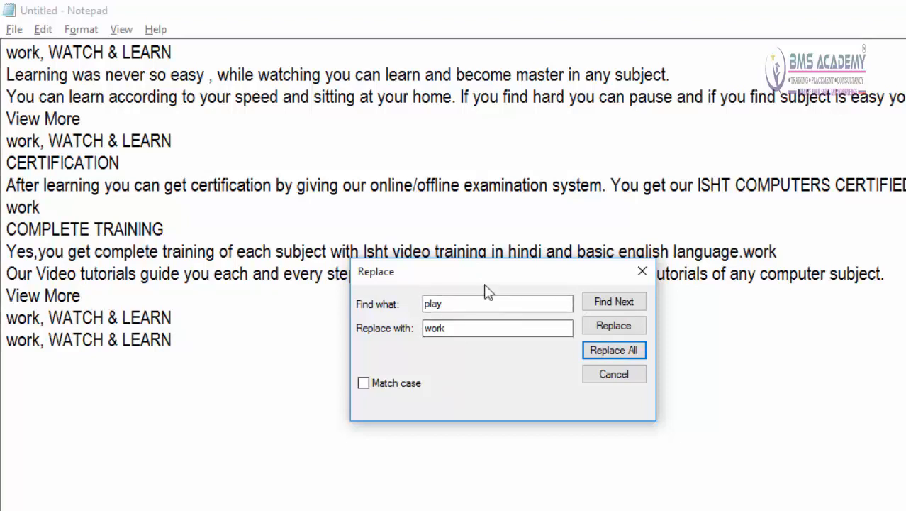
click(604, 377)
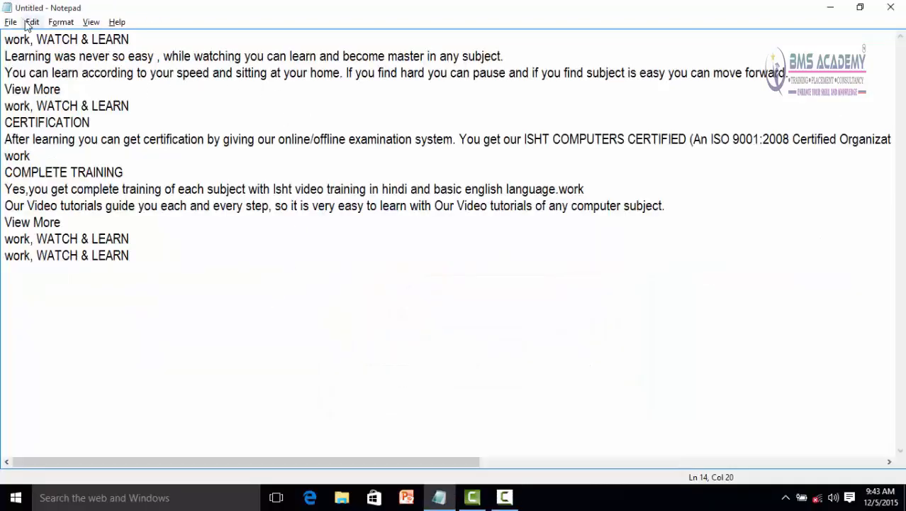
Step: Use Go To to move the cursor to line 5
click(28, 22)
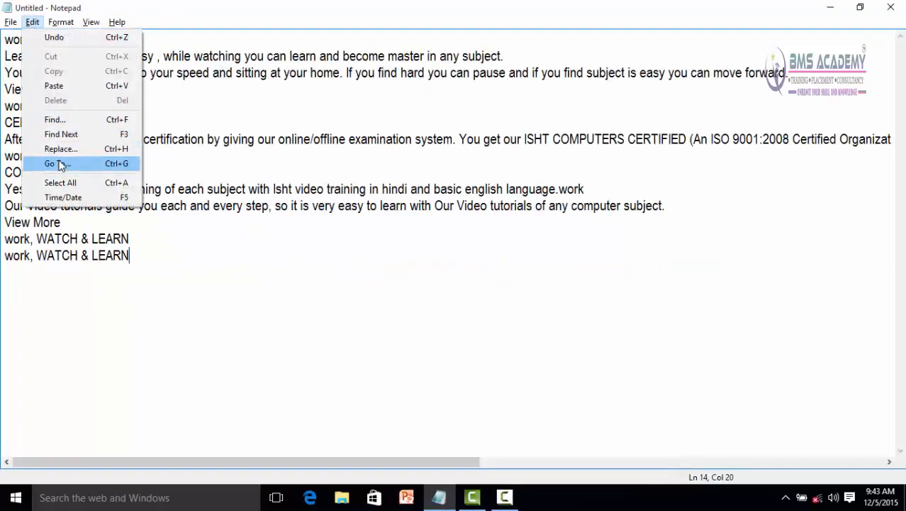
click(60, 163)
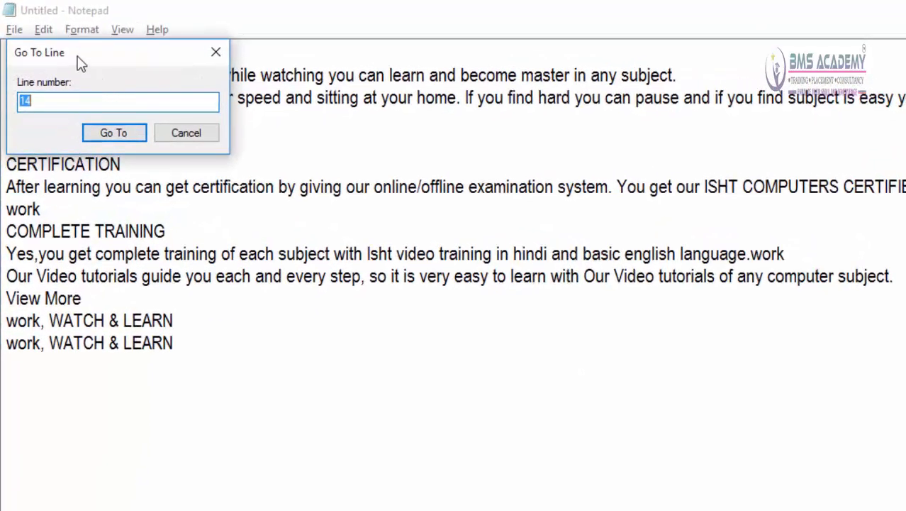
drag(58, 45, 641, 308)
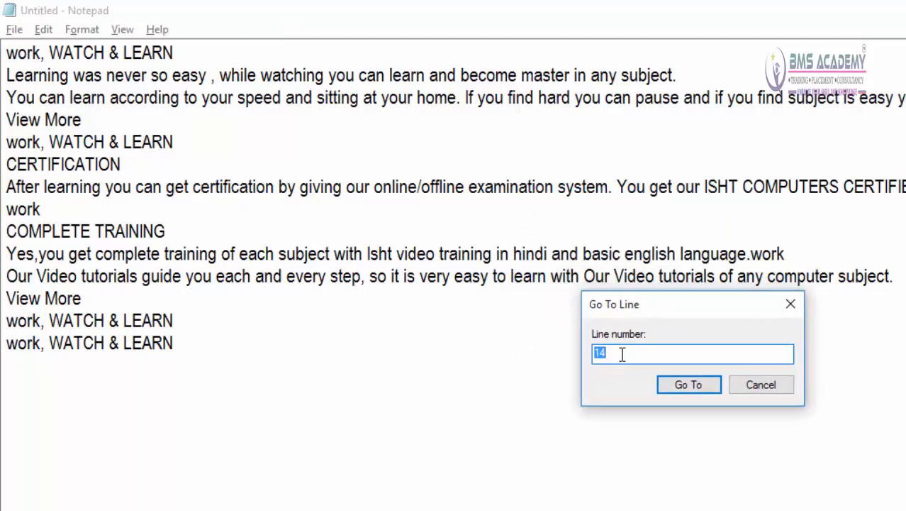
text(5)
click(688, 384)
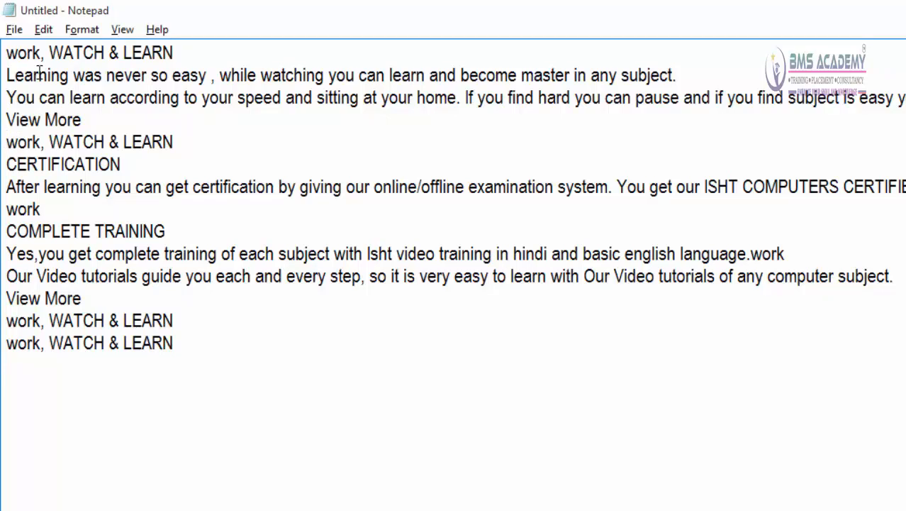
Step: Use Go To to move the cursor to line 9
click(44, 29)
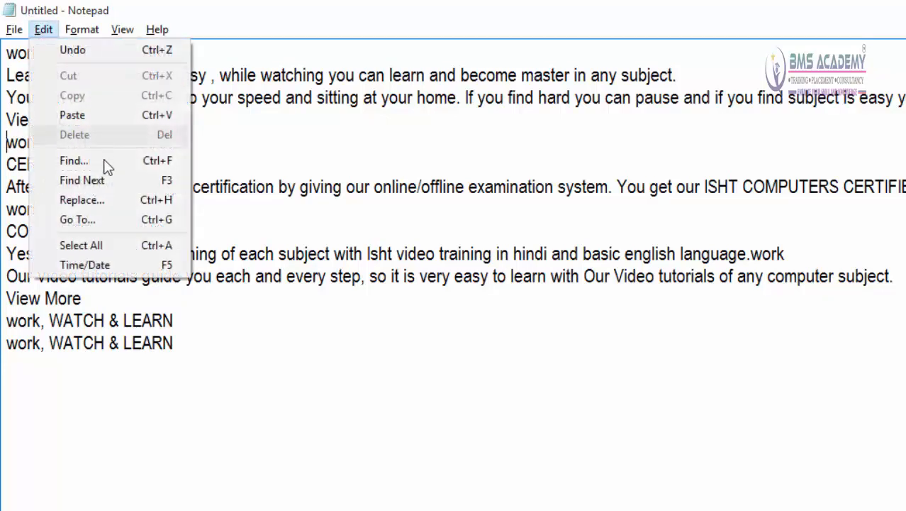
click(101, 225)
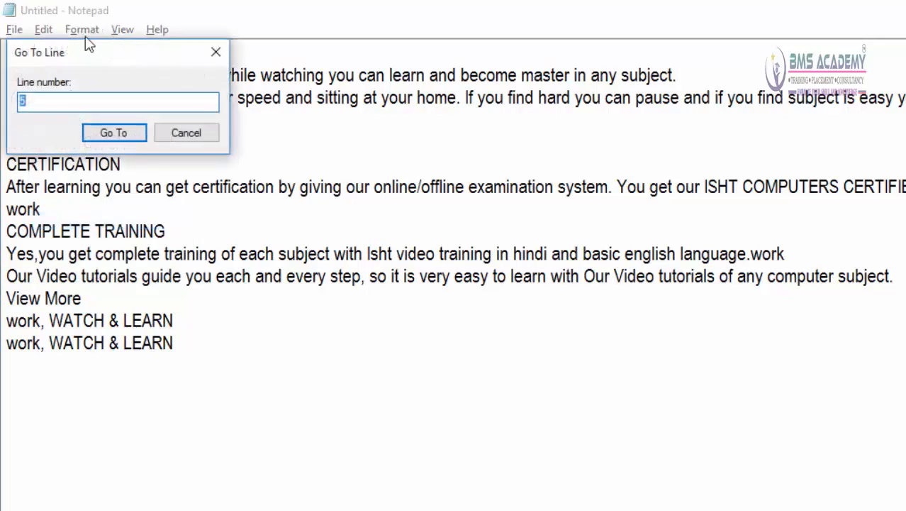
drag(136, 56, 652, 171)
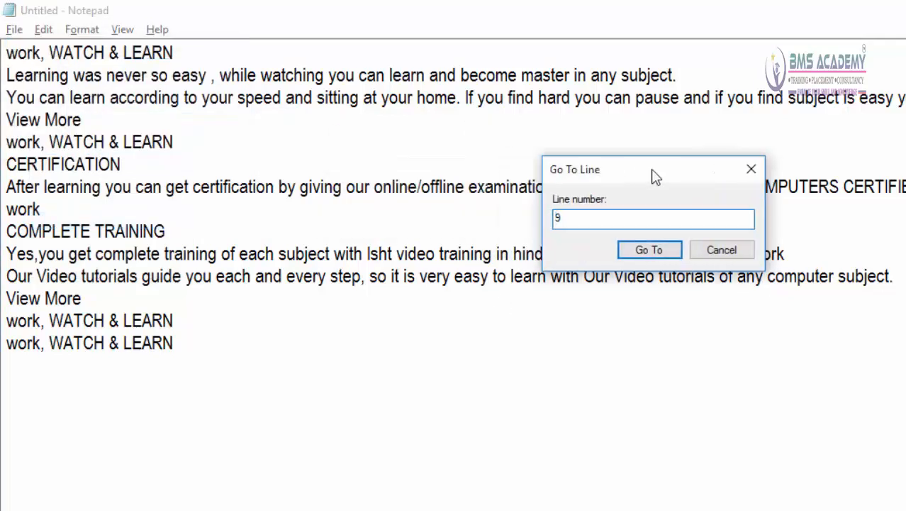
click(651, 251)
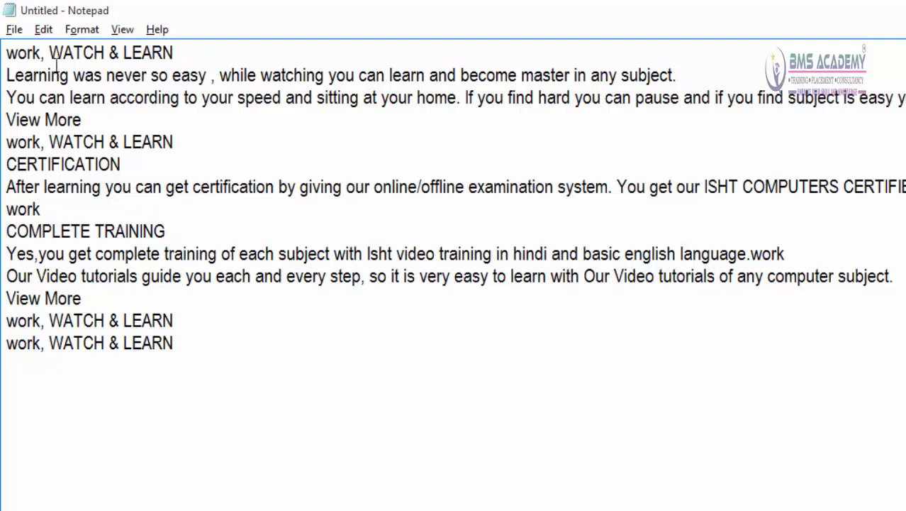
Step: Select all the text in the document with Select All and clear the selection
click(43, 29)
click(292, 365)
click(44, 29)
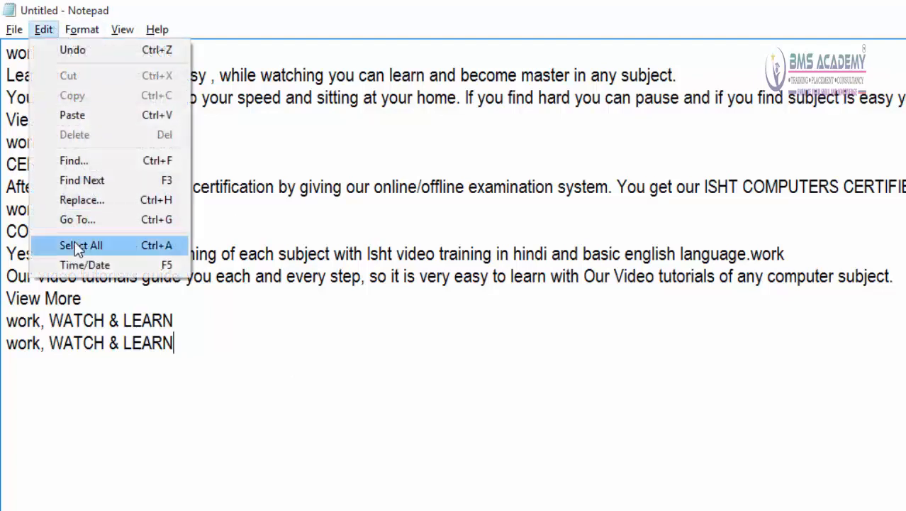
click(74, 243)
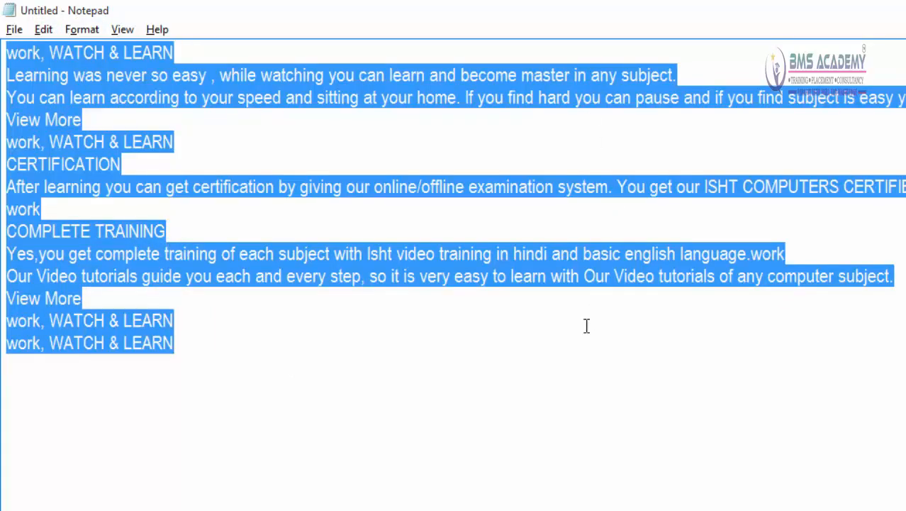
click(447, 388)
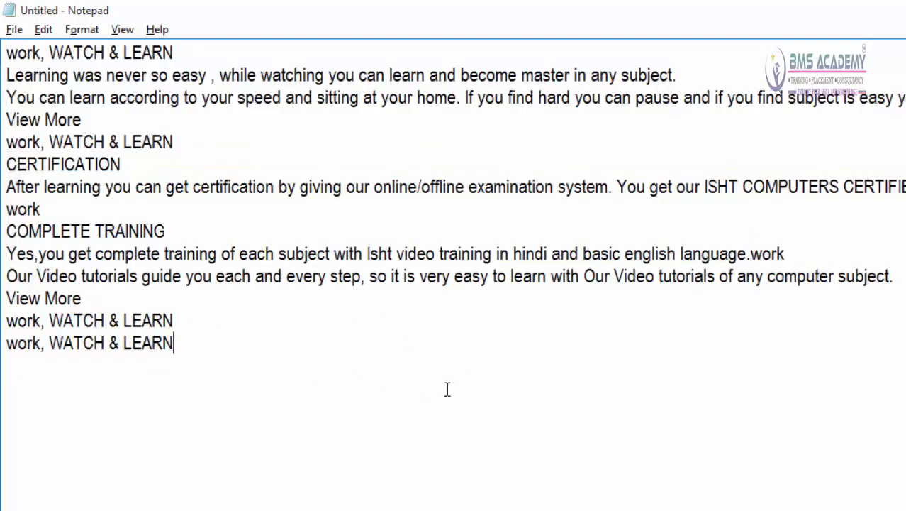
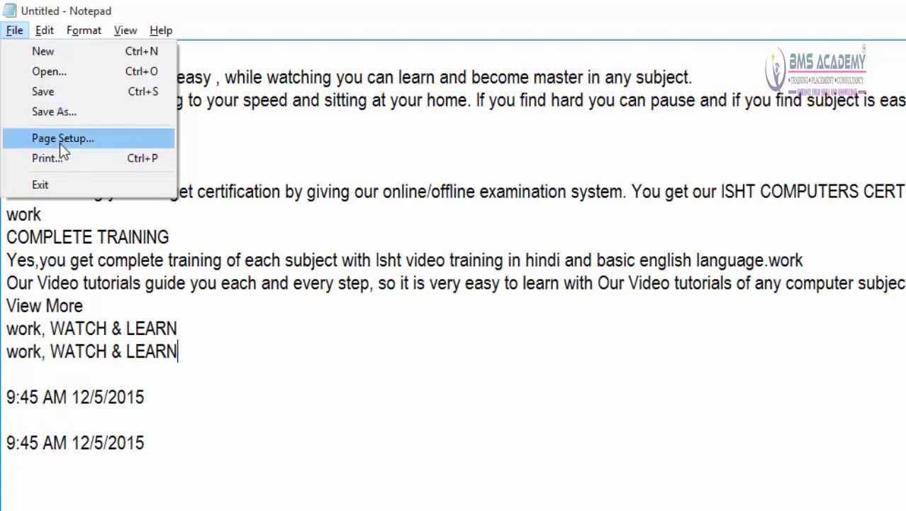
Step: Start saving the untitled document and choose the Documents folder as its location
click(391, 130)
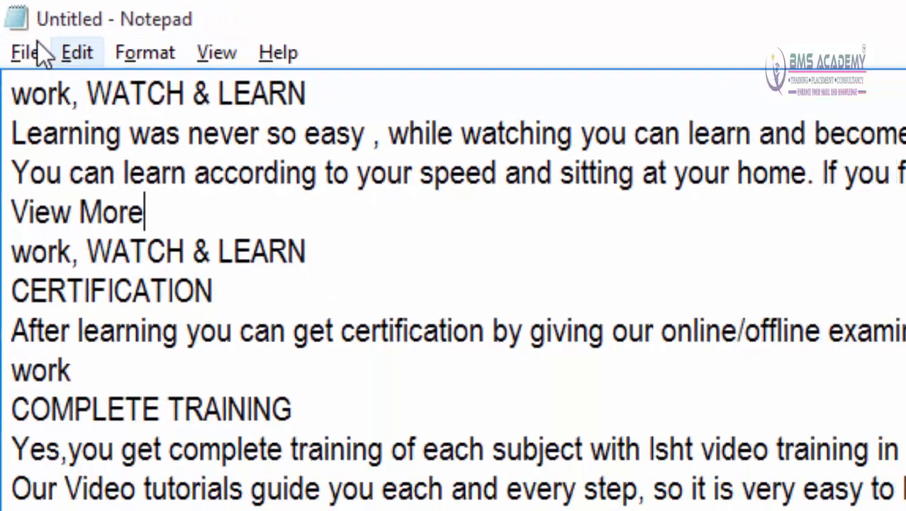
click(36, 51)
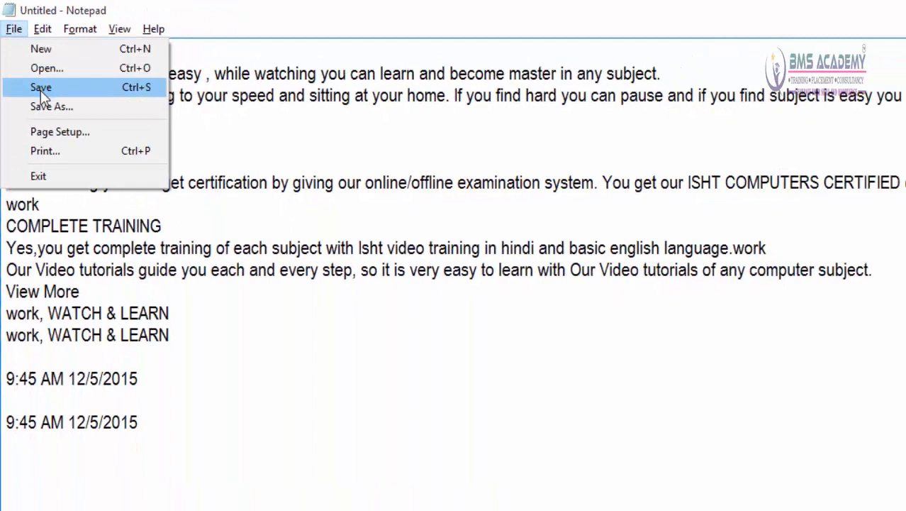
click(41, 88)
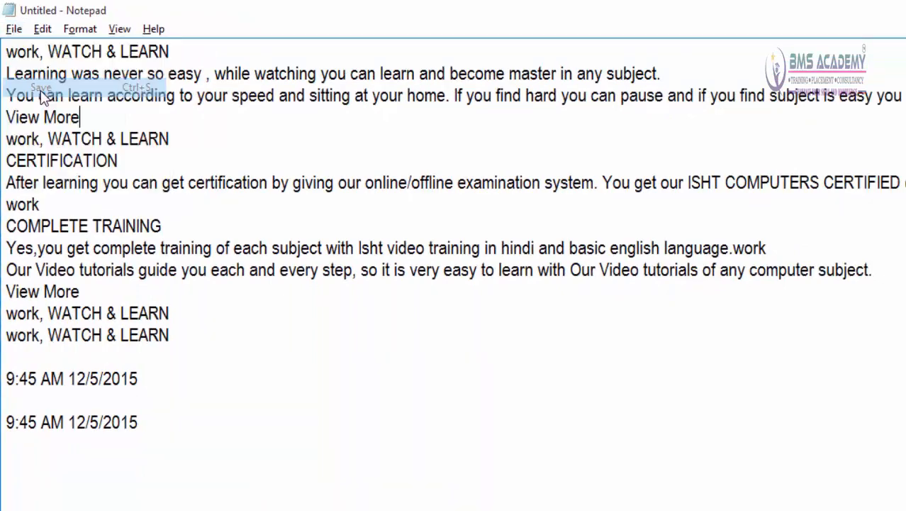
drag(226, 62, 480, 91)
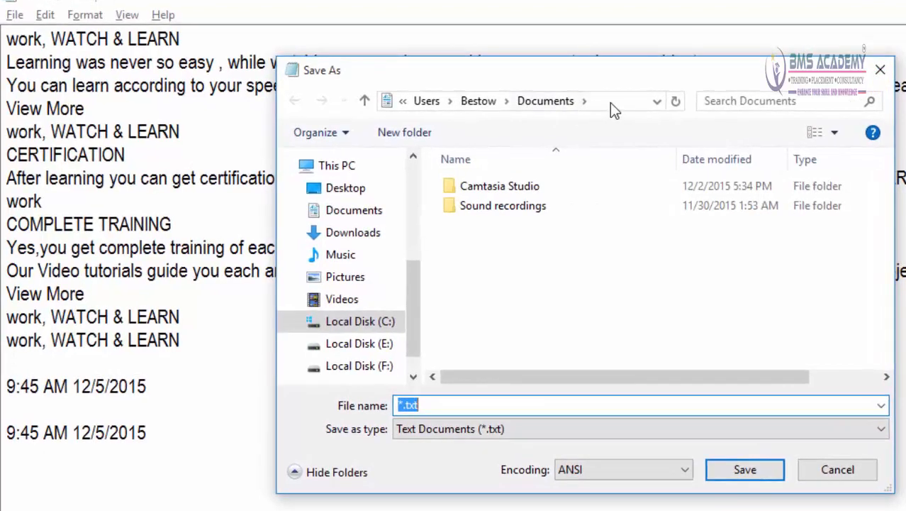
click(617, 98)
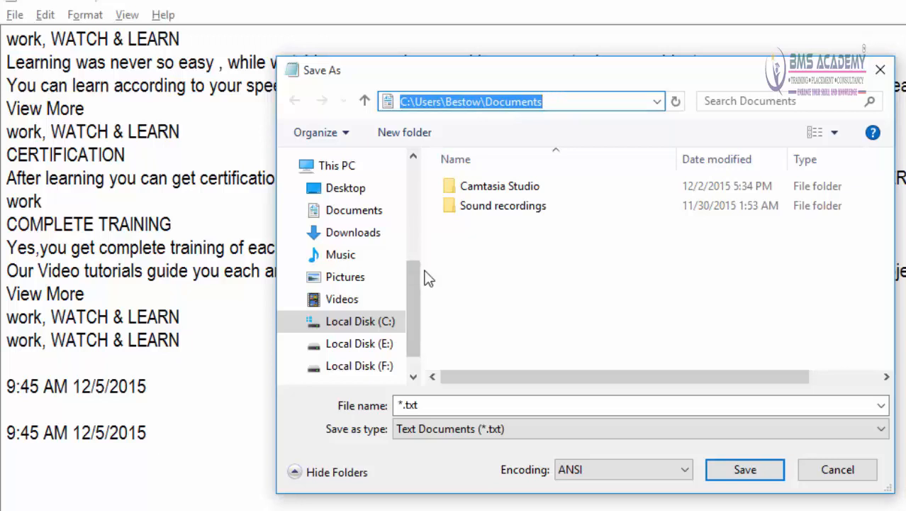
drag(422, 275, 398, 271)
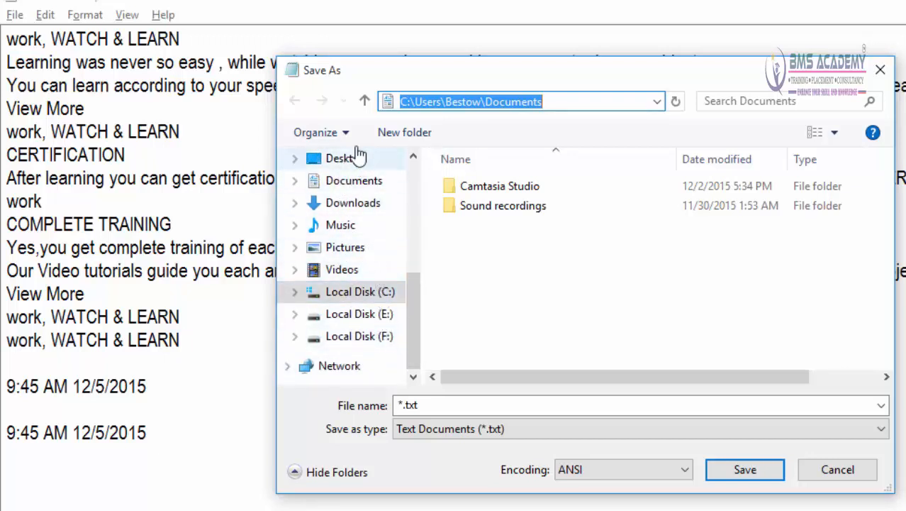
click(347, 186)
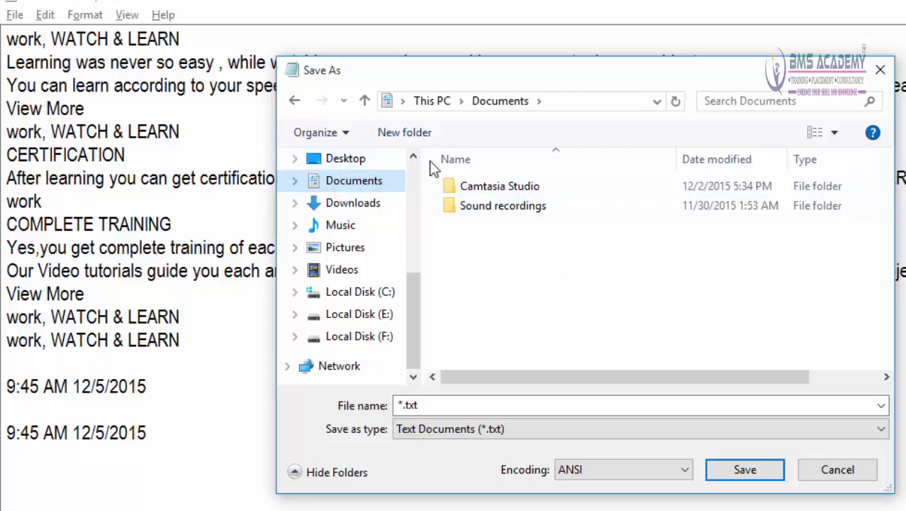
click(473, 230)
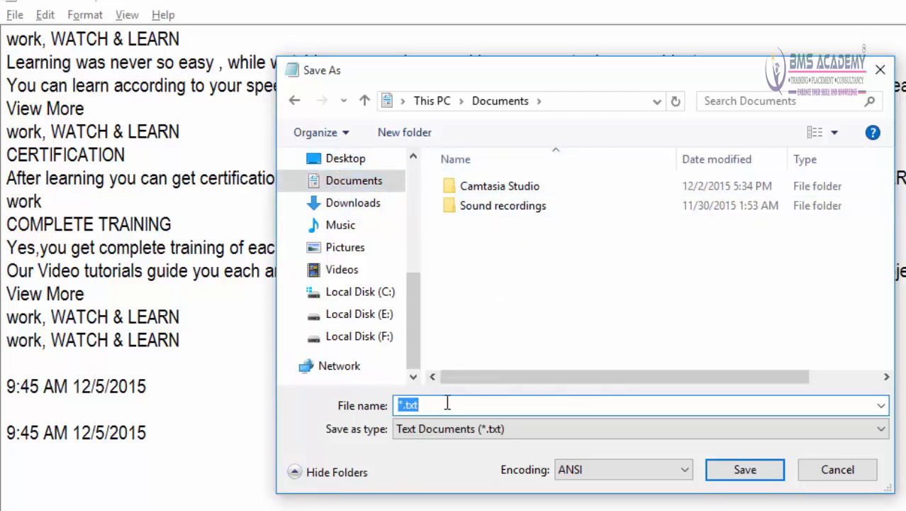
Step: Name the file mytext, keep the type Text Documents (*.txt), and save it
text(myte)
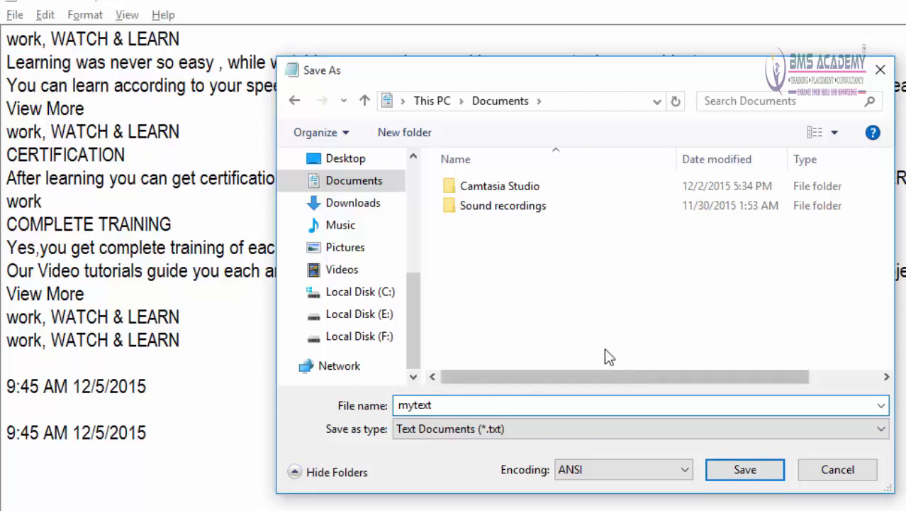
click(440, 428)
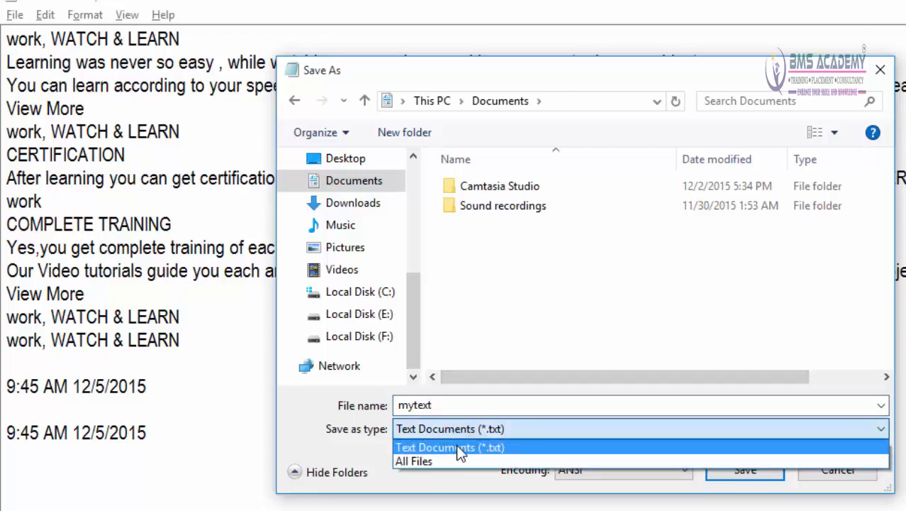
click(486, 448)
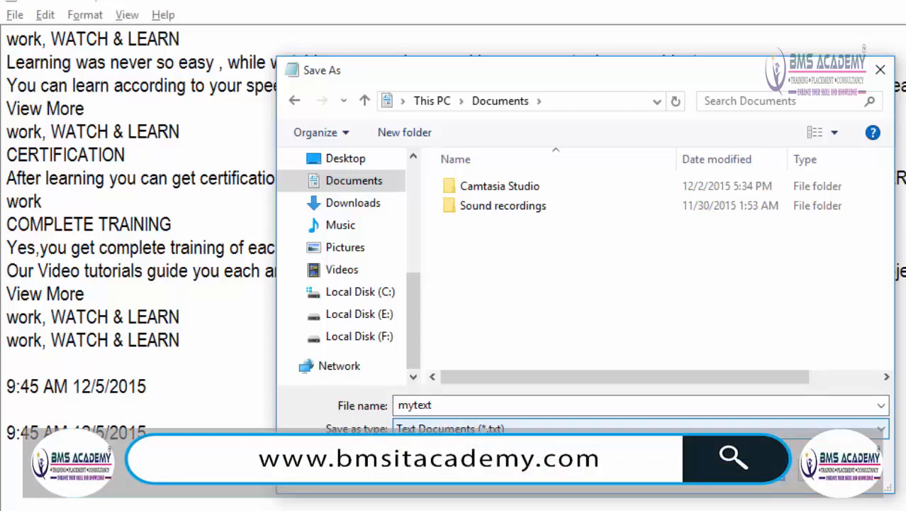
click(742, 470)
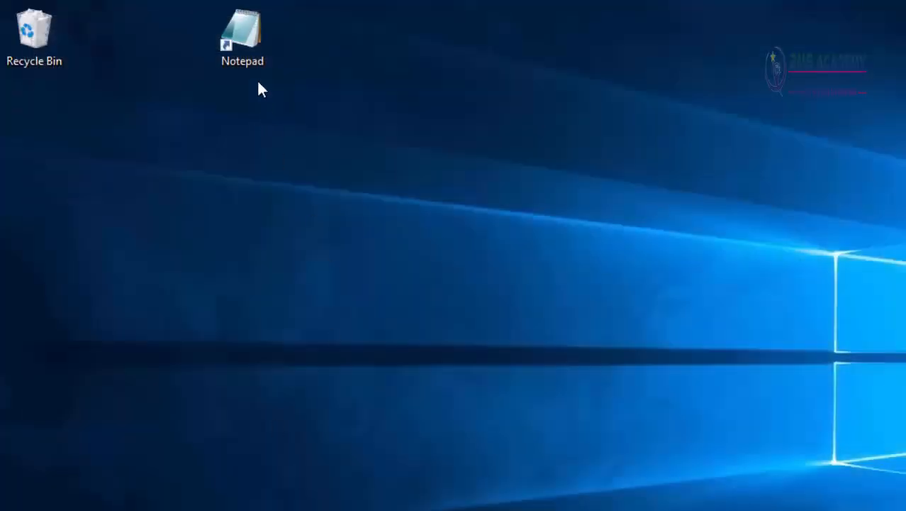
Step: Launch Notepad from the desktop and open the file mytext from the Documents folder
double_click(248, 33)
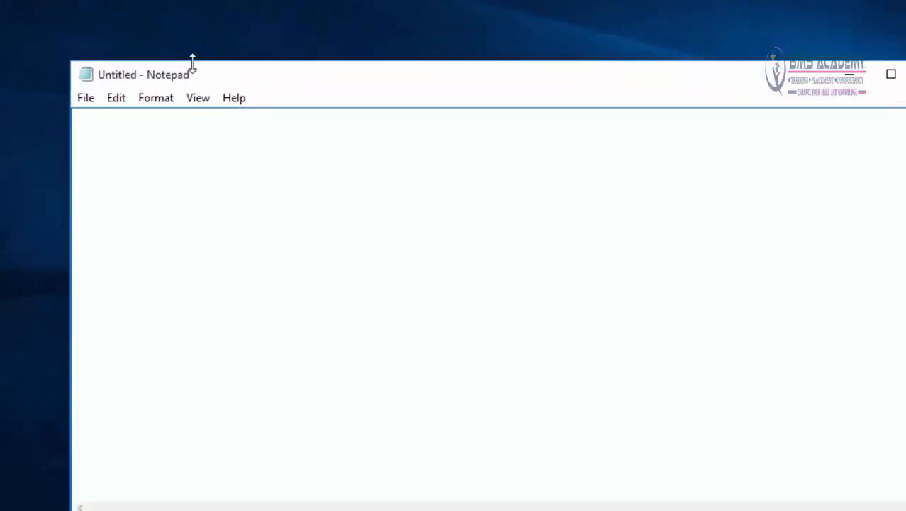
click(86, 98)
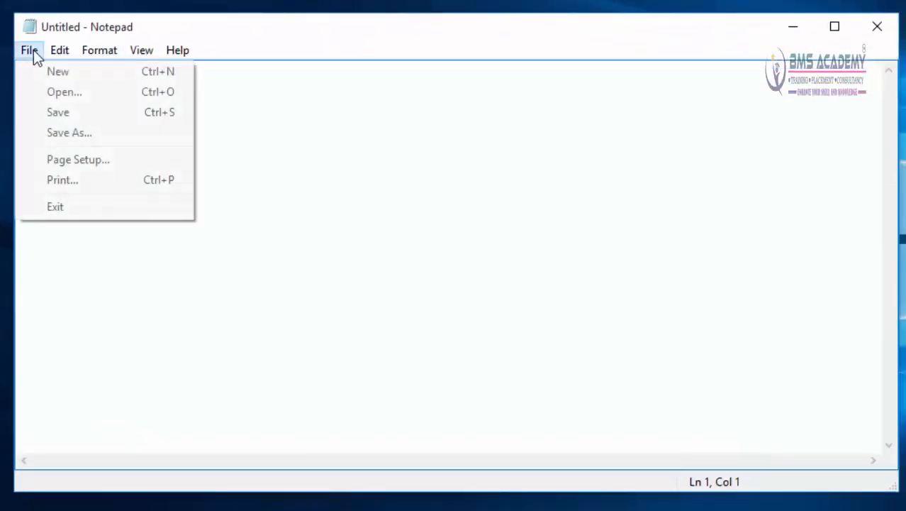
click(45, 97)
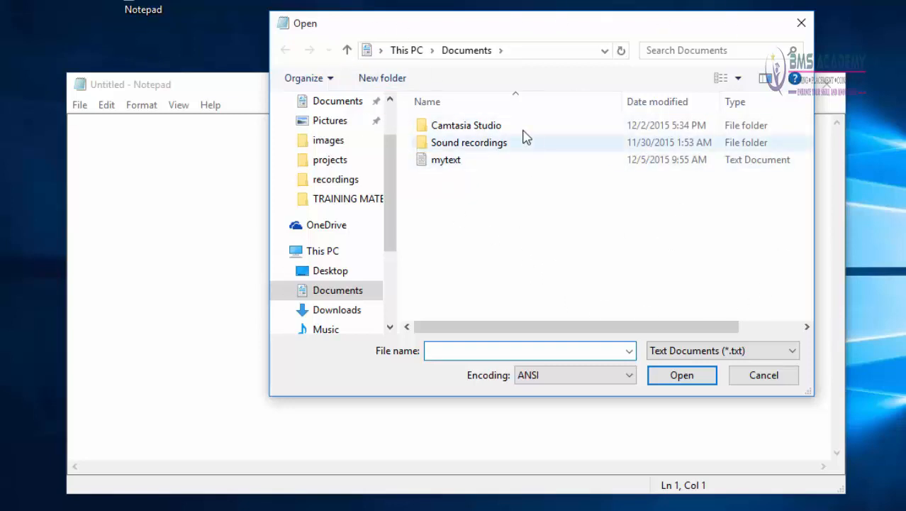
click(531, 50)
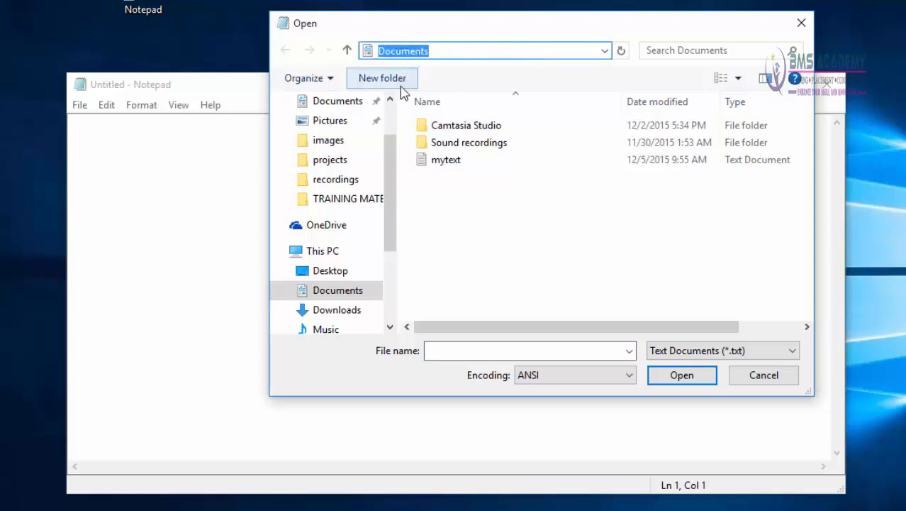
drag(392, 192, 389, 234)
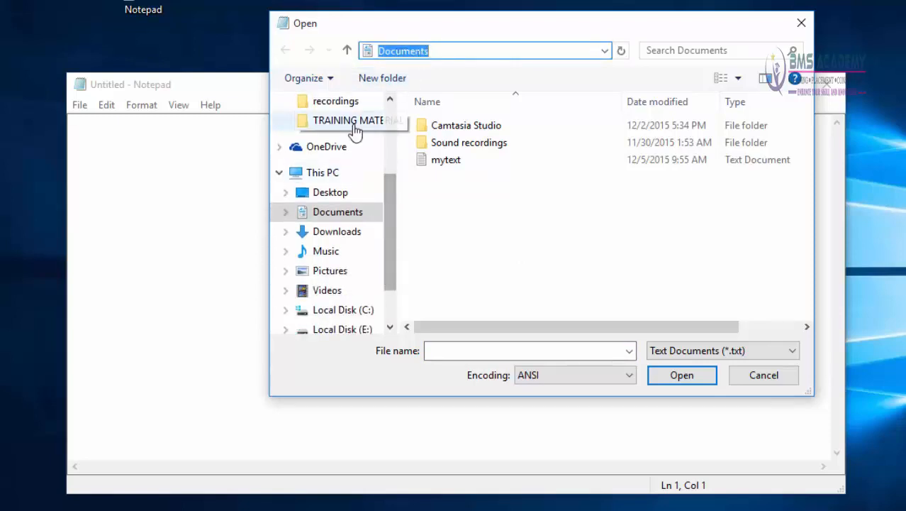
click(333, 217)
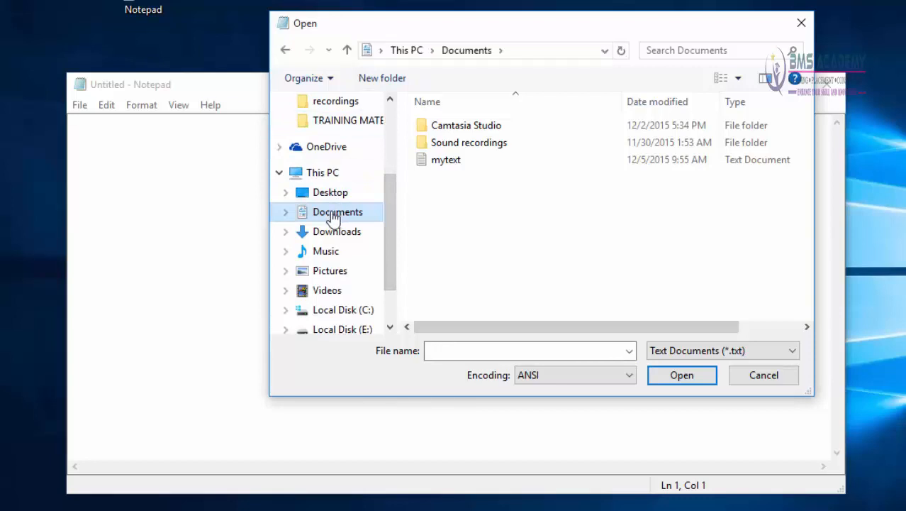
click(437, 167)
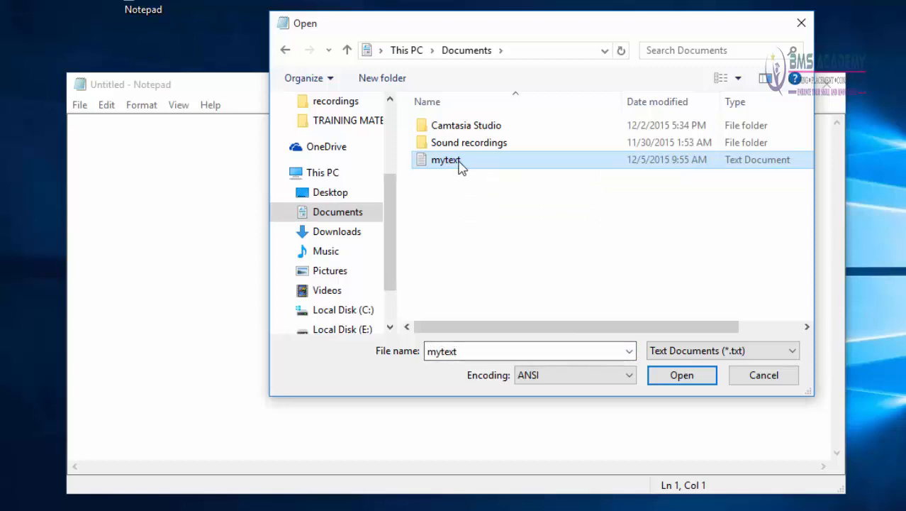
click(663, 377)
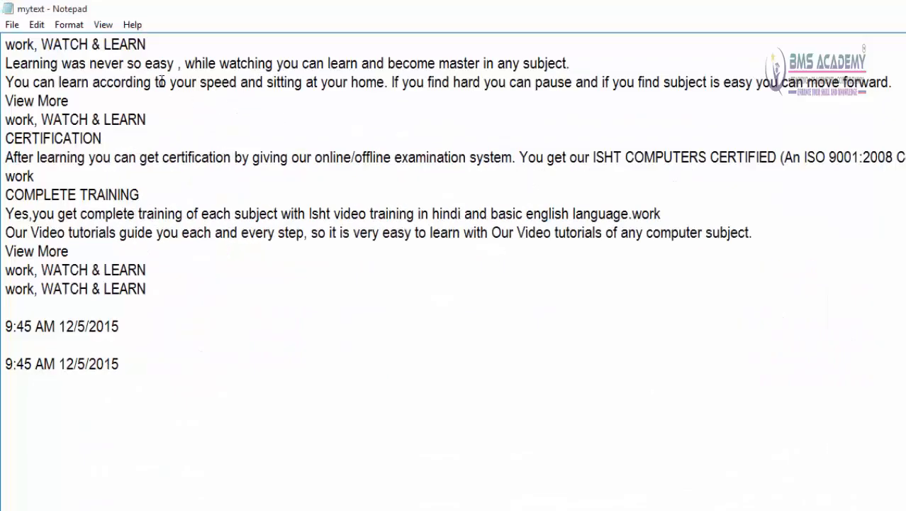
Step: Save a copy of the document in Documents under the new name mytextone
click(17, 25)
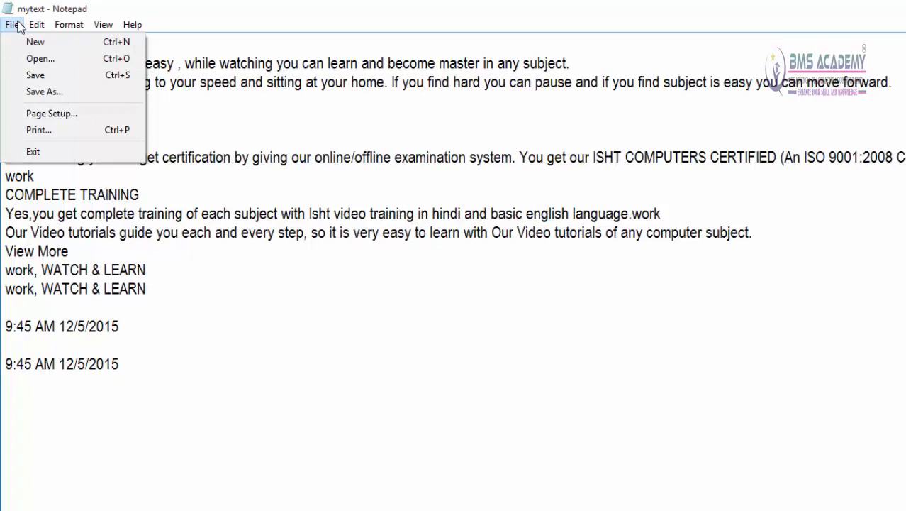
click(34, 94)
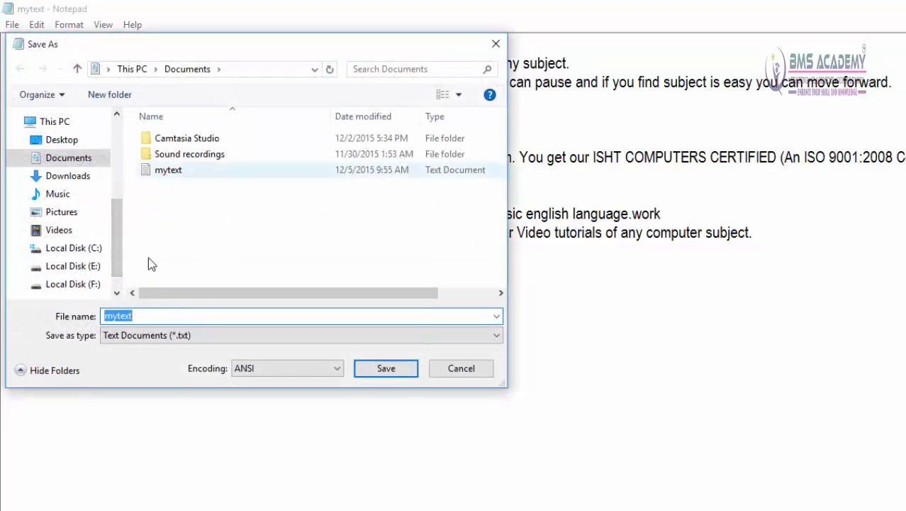
click(142, 317)
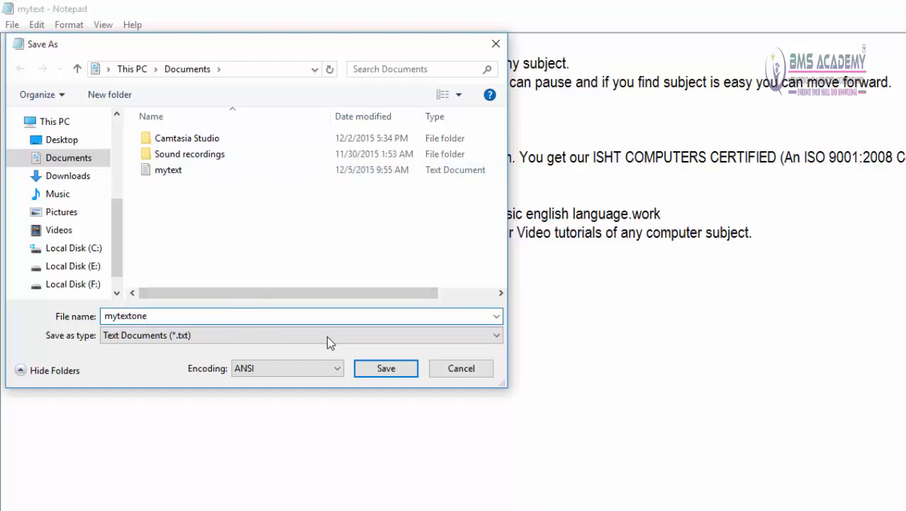
click(383, 371)
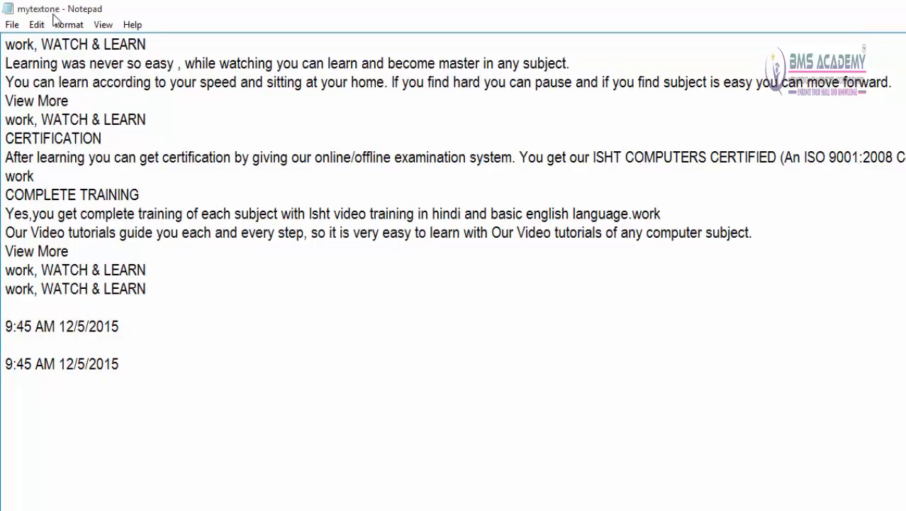
Step: Check the text files in the Documents folder through Open and cancel without opening any
click(12, 25)
click(21, 61)
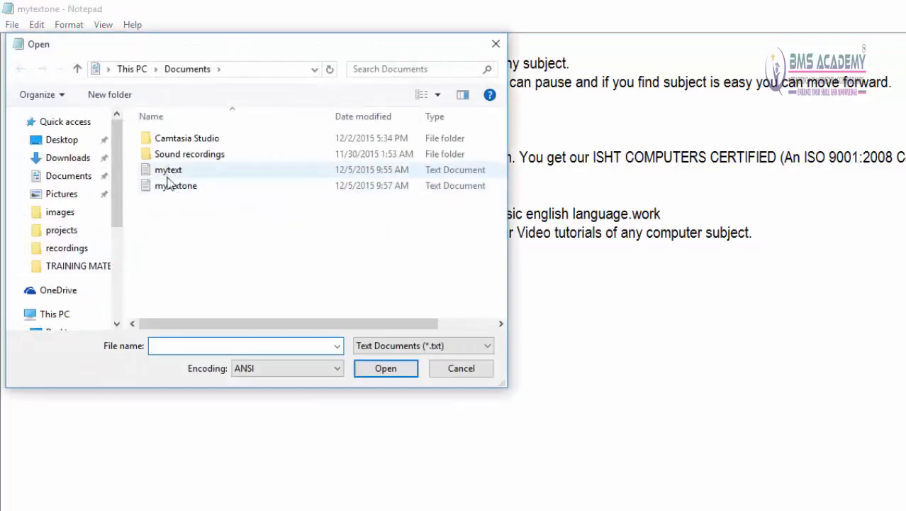
click(454, 373)
Step: Create a new blank document, and open mytext from the Documents folder in its place
click(11, 24)
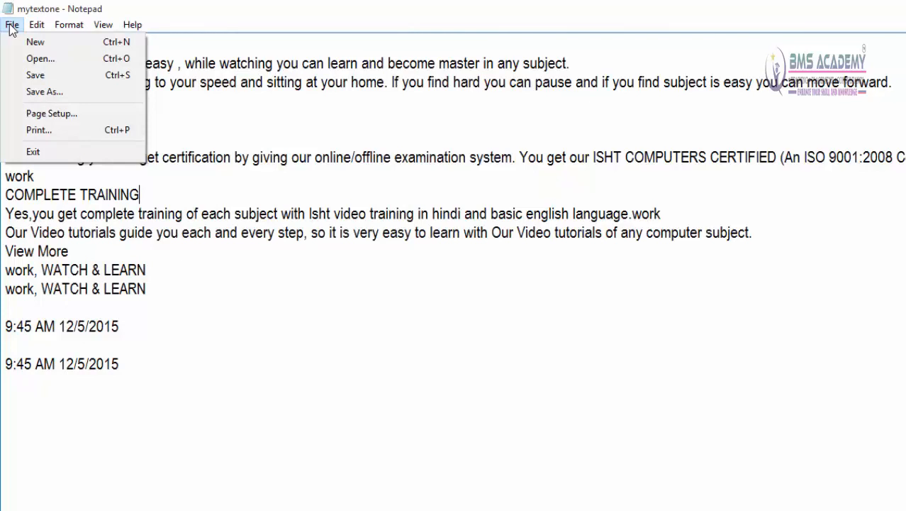
click(28, 43)
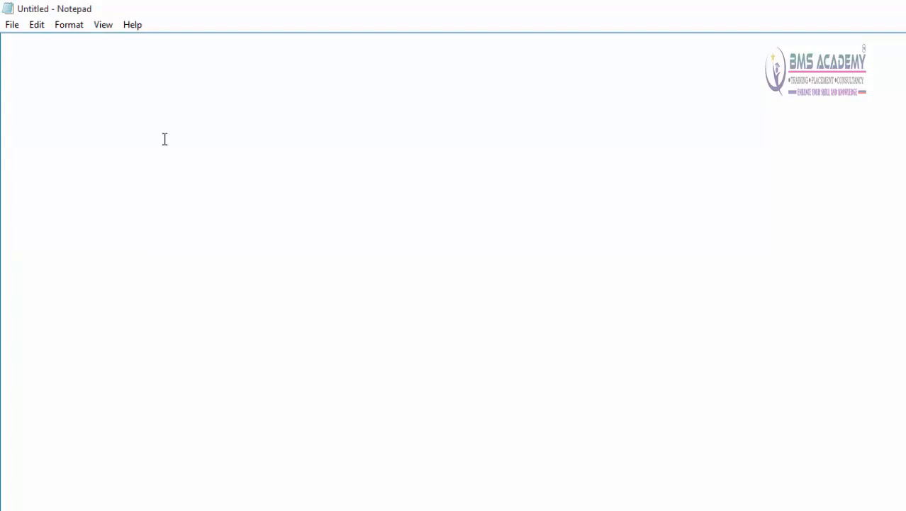
click(12, 26)
click(32, 60)
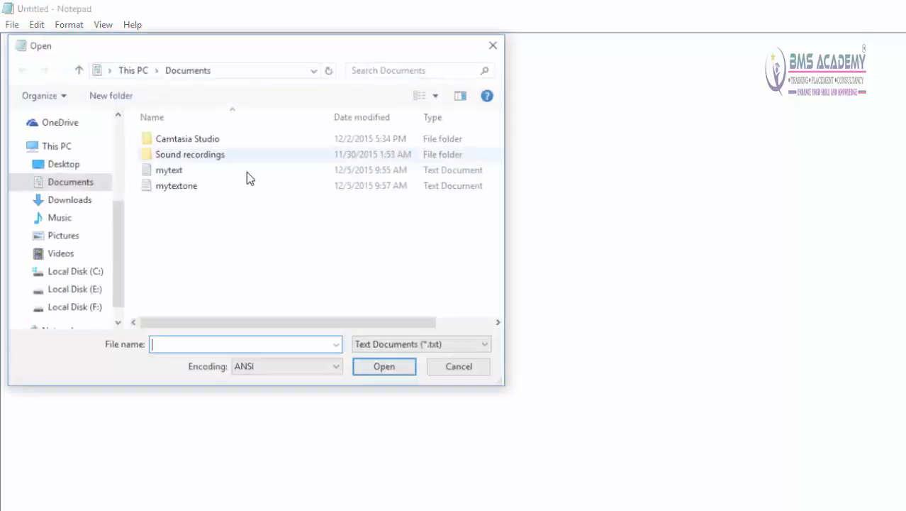
double_click(186, 170)
Step: Set the paper size to A4 in Page Setup
click(11, 25)
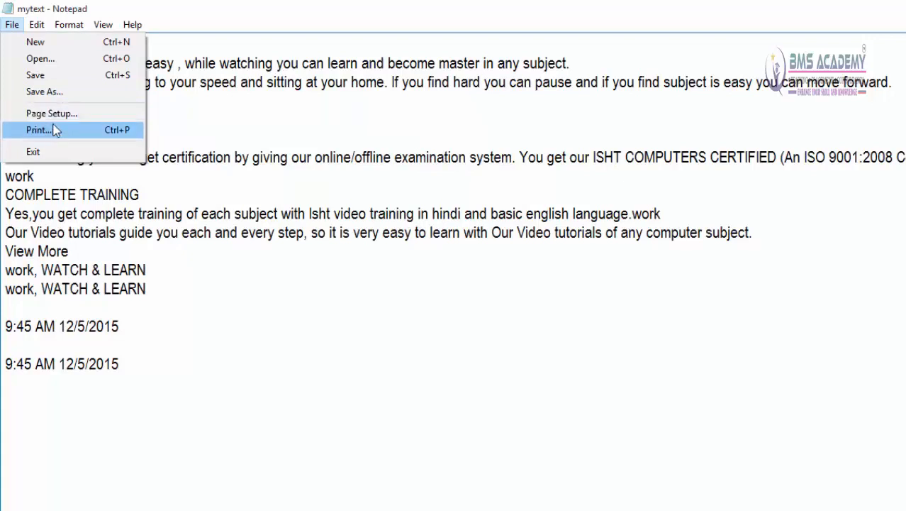
key(Escape)
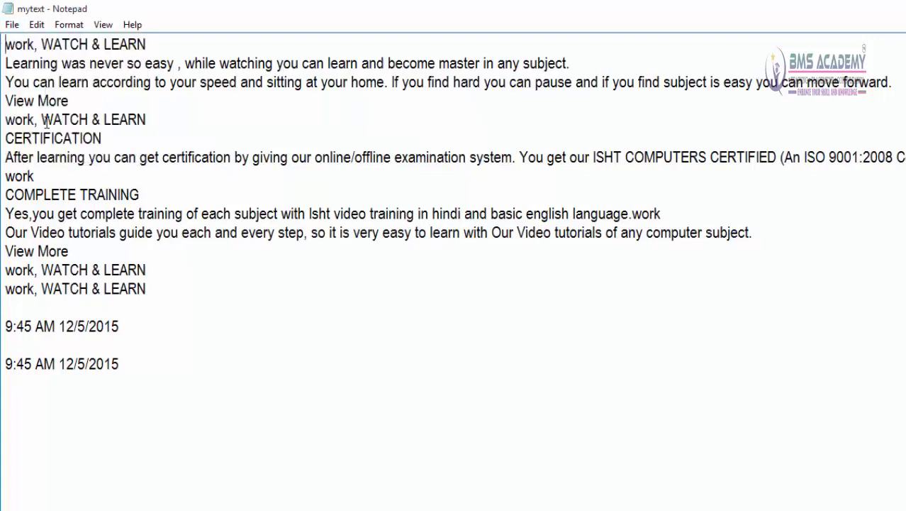
click(14, 25)
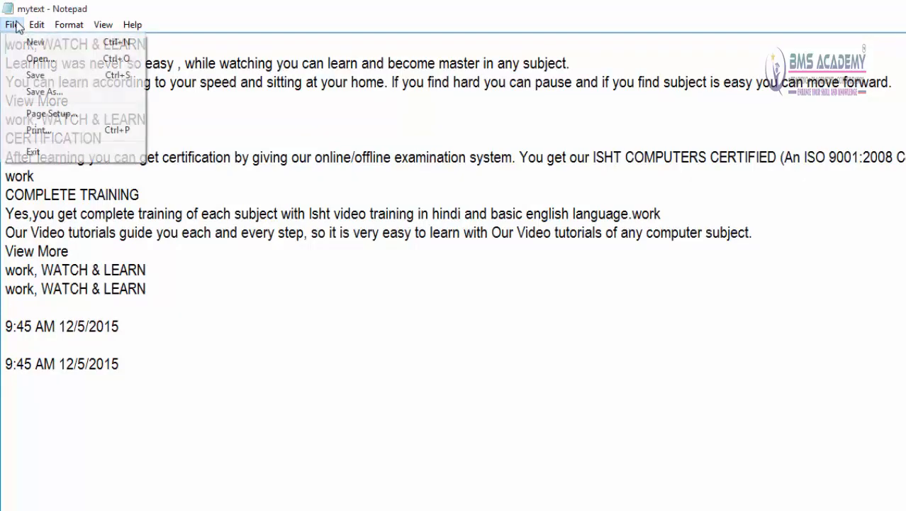
click(44, 117)
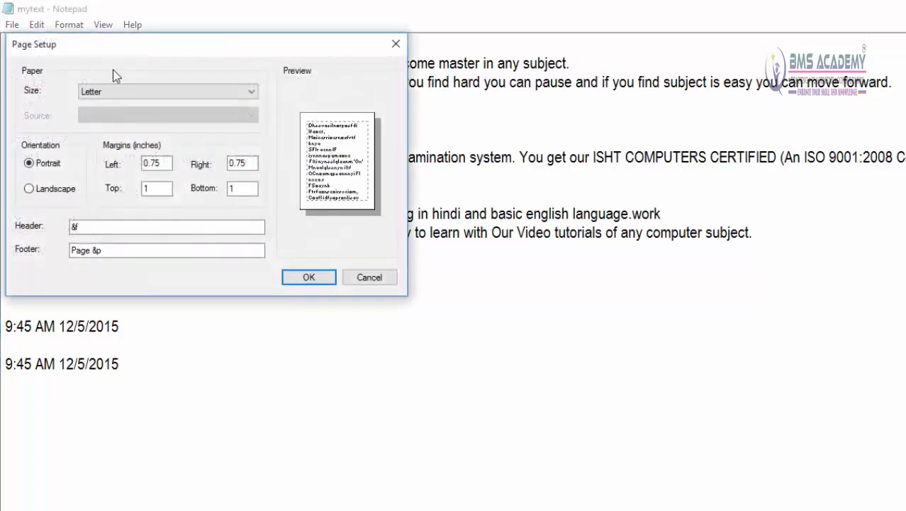
drag(108, 44, 516, 54)
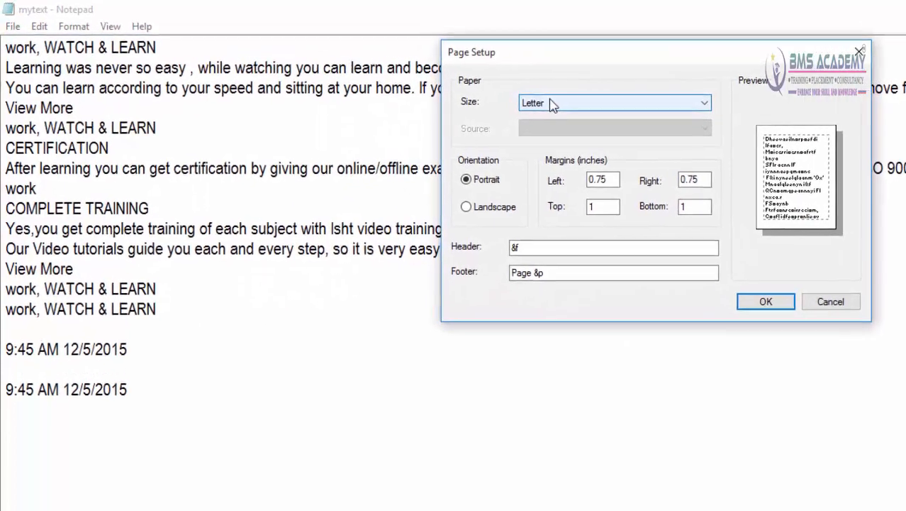
click(513, 97)
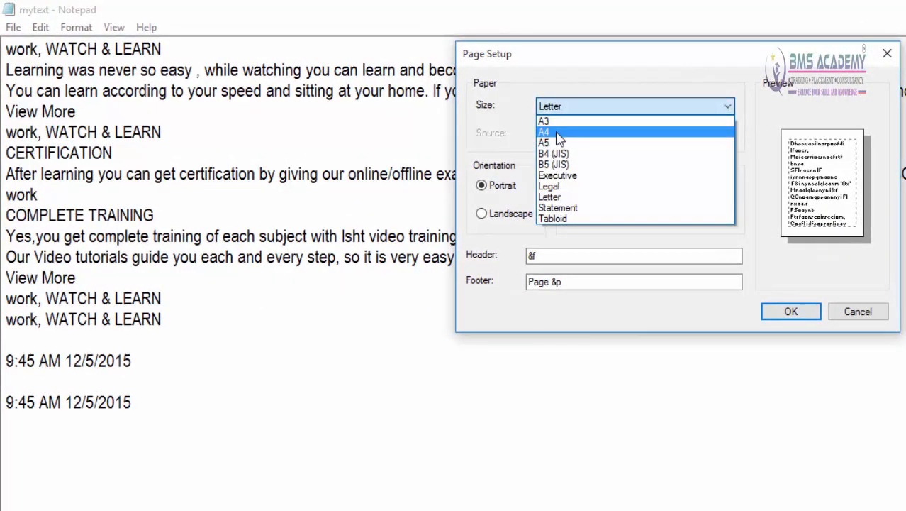
click(559, 135)
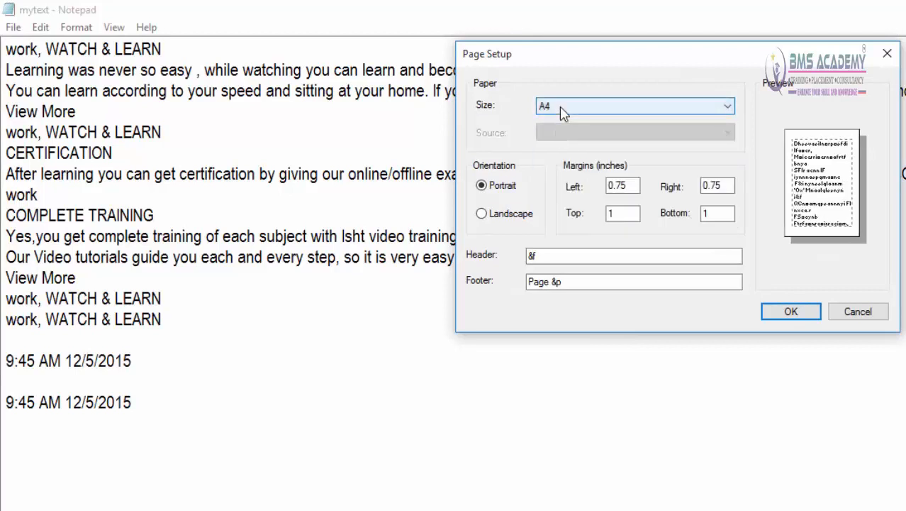
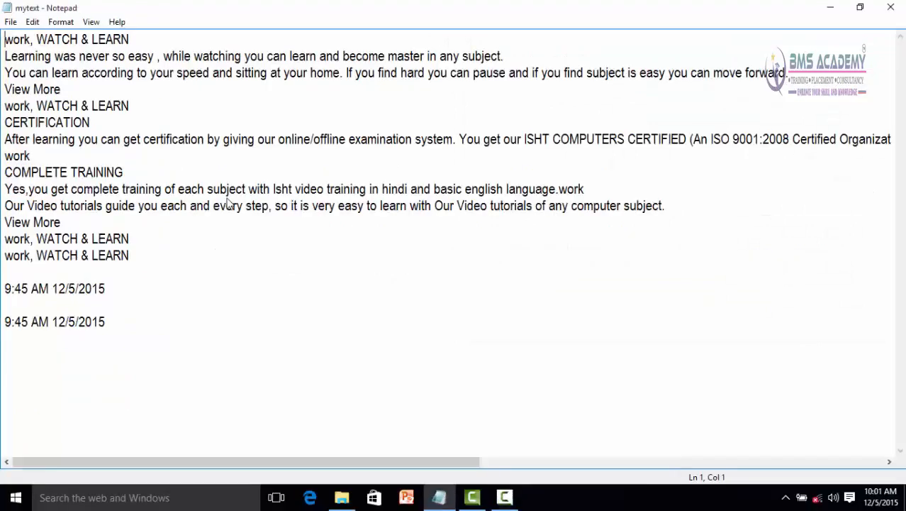
Step: Try the Portrait orientation in the printing preferences for Microsoft Print to PDF, and cancel without printing
click(9, 22)
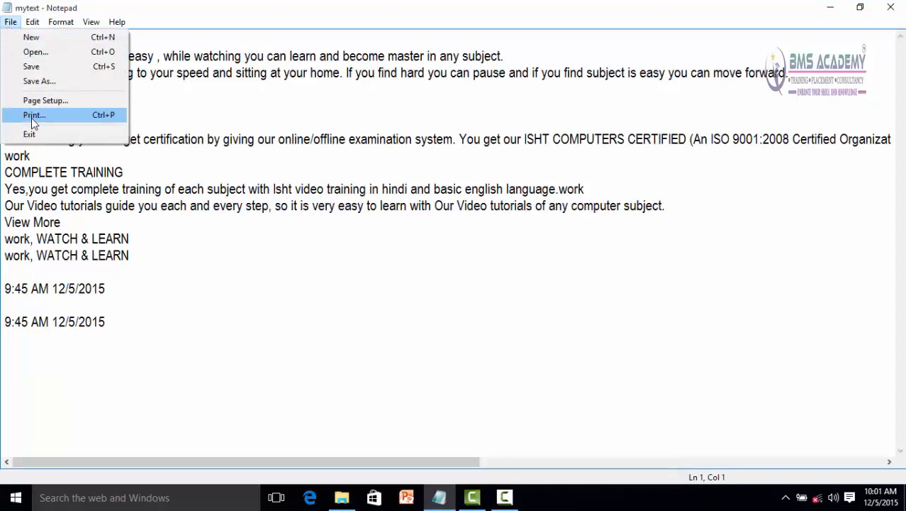
click(33, 116)
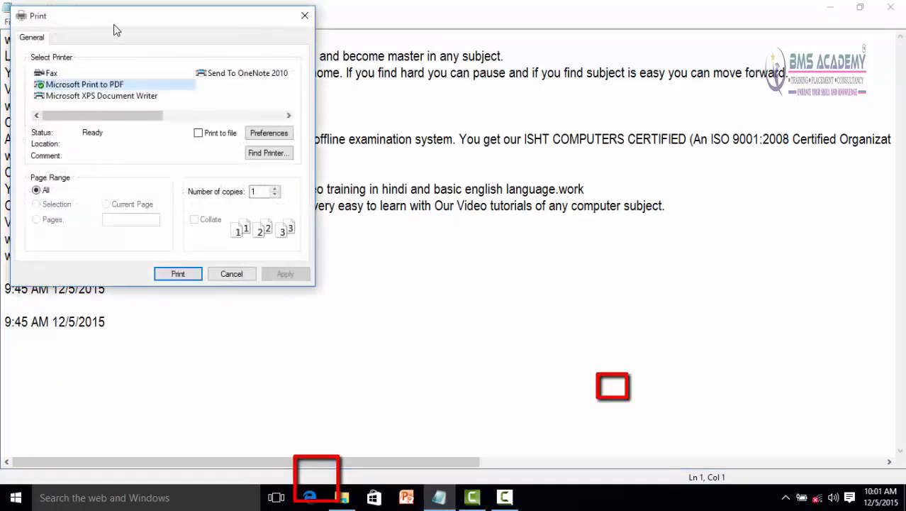
drag(120, 22, 295, 65)
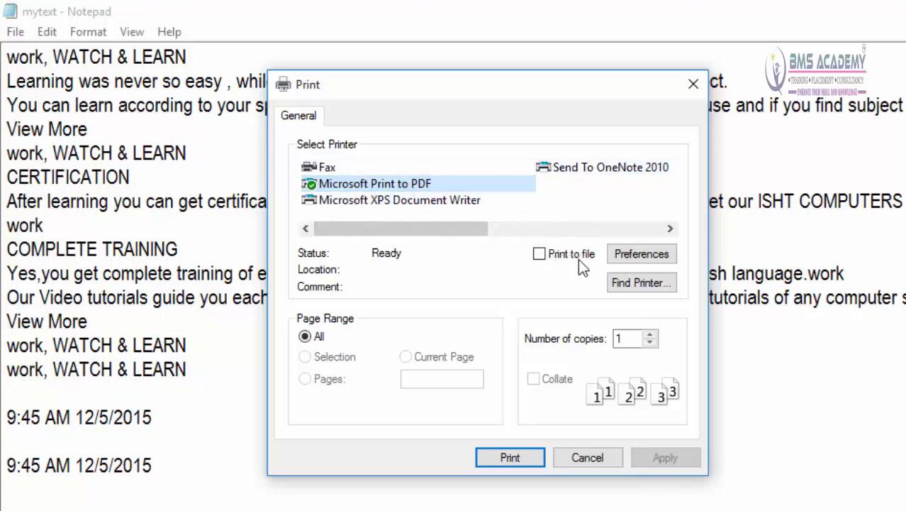
click(634, 255)
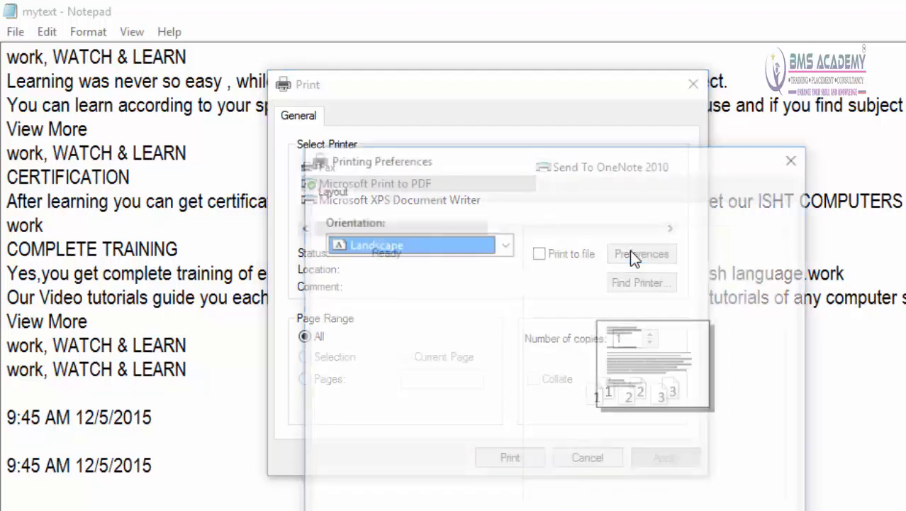
click(501, 240)
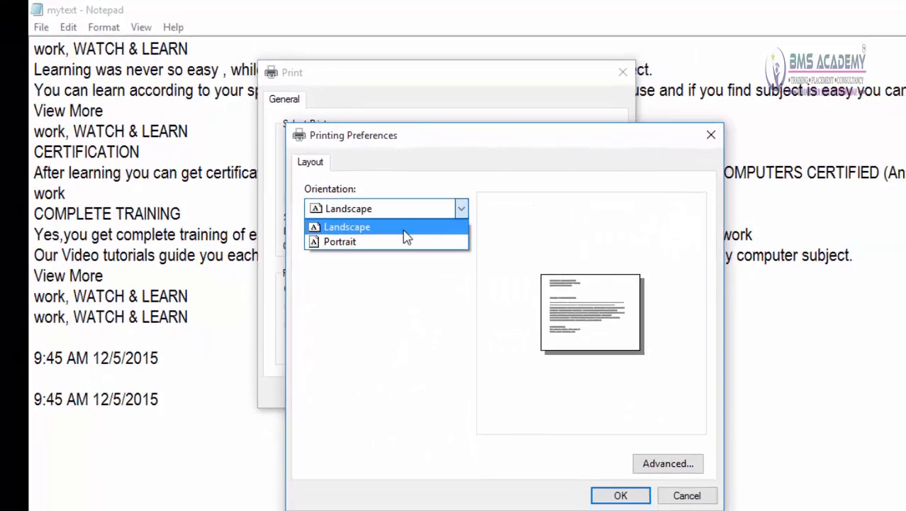
click(435, 275)
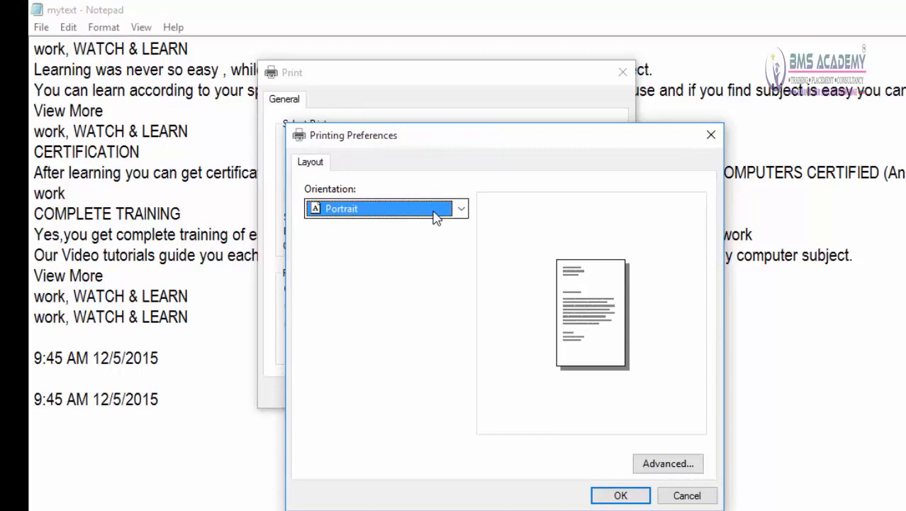
click(686, 495)
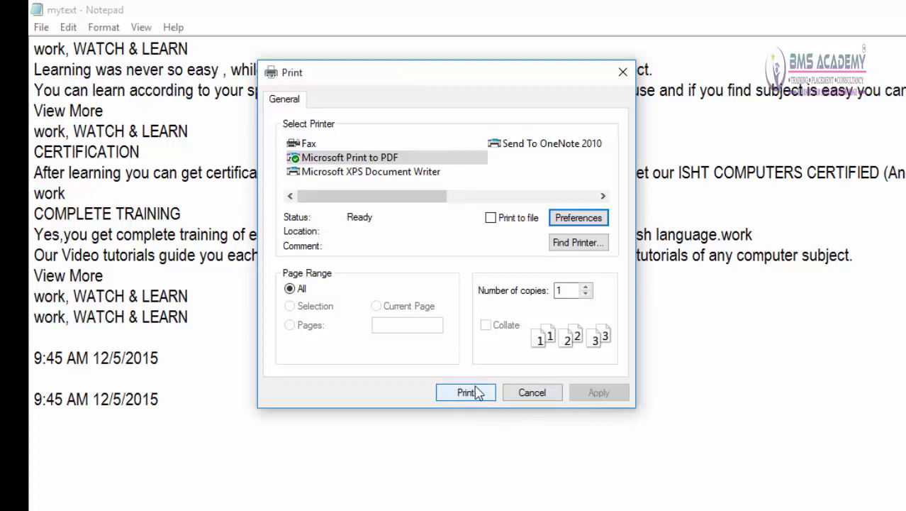
click(532, 392)
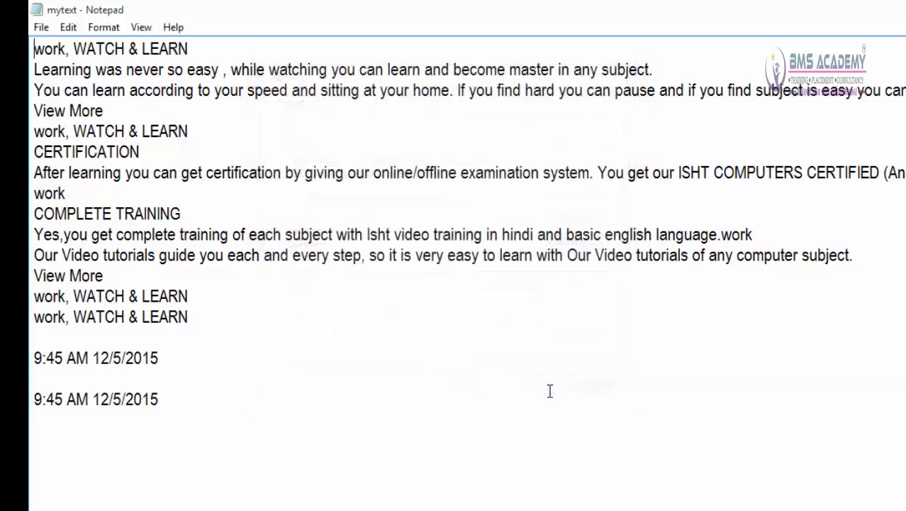
Step: Exit Notepad and start it again from its desktop shortcut
click(39, 27)
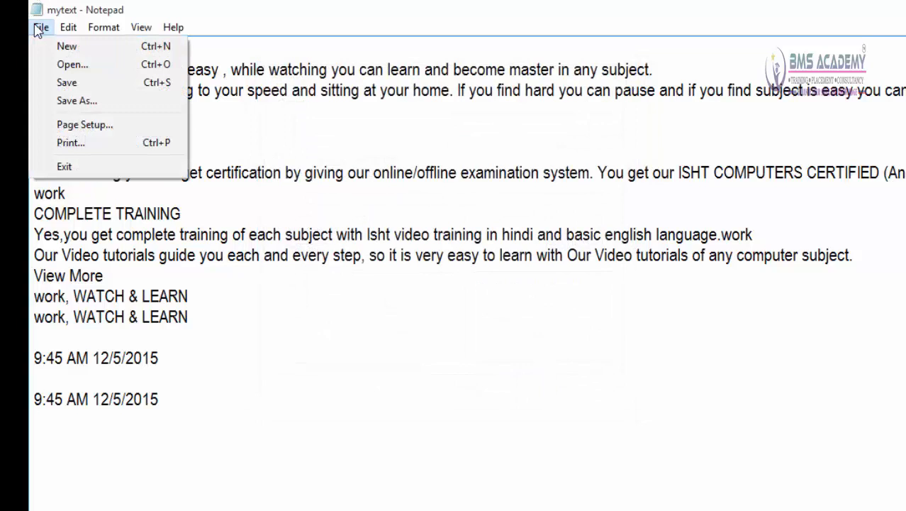
click(64, 167)
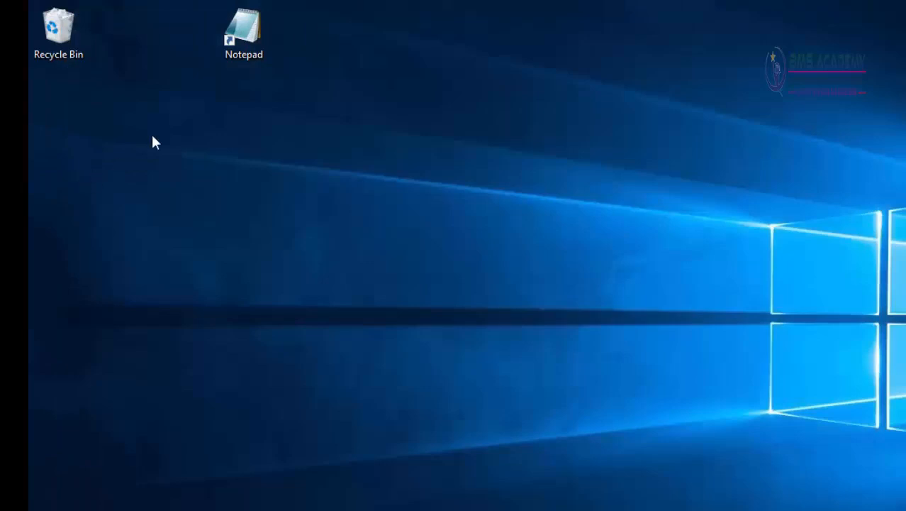
double_click(249, 43)
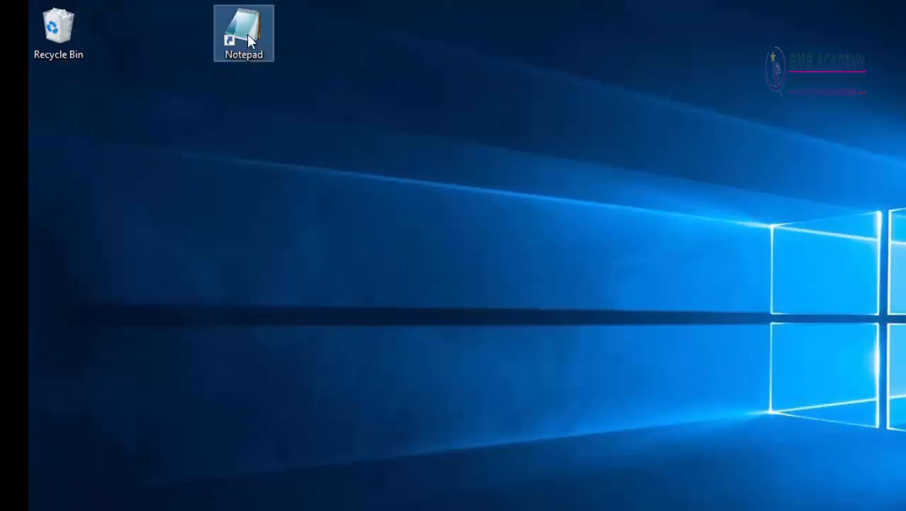
Step: Open the mytextone file and maximize its window
click(179, 150)
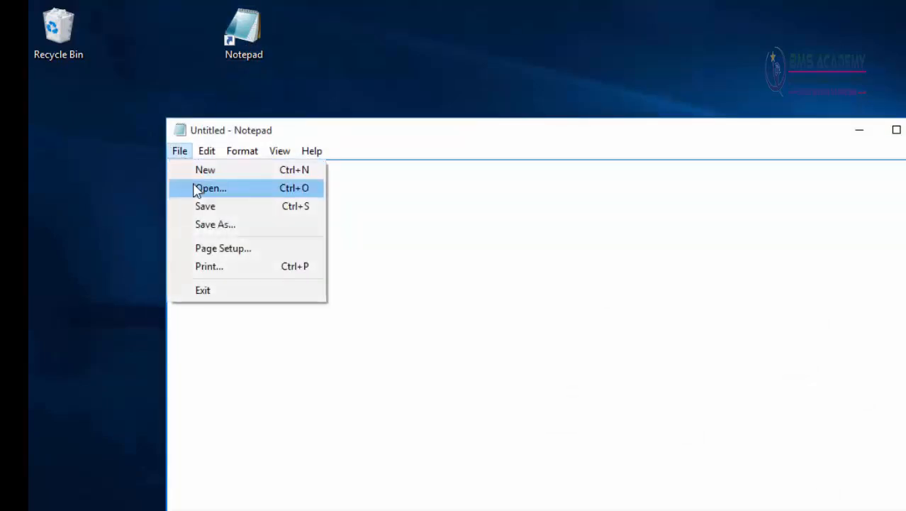
click(197, 187)
click(363, 330)
double_click(363, 330)
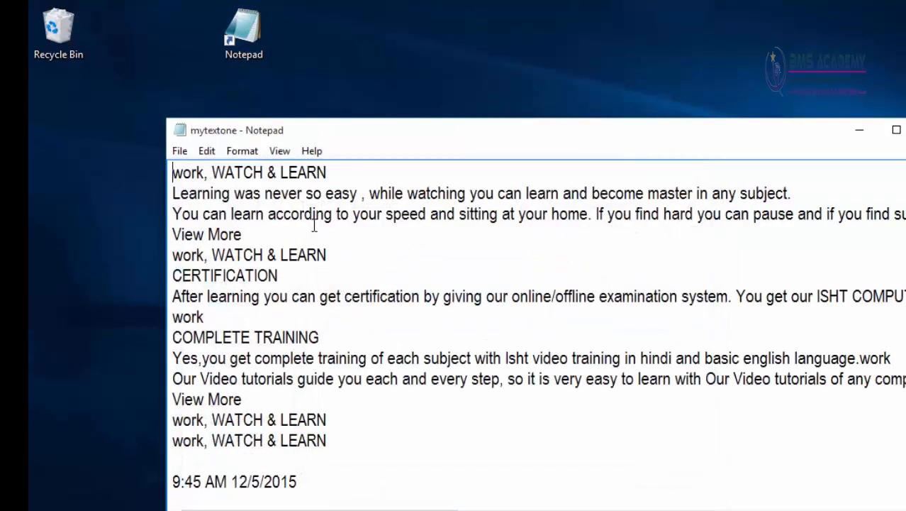
double_click(374, 132)
double_click(395, 10)
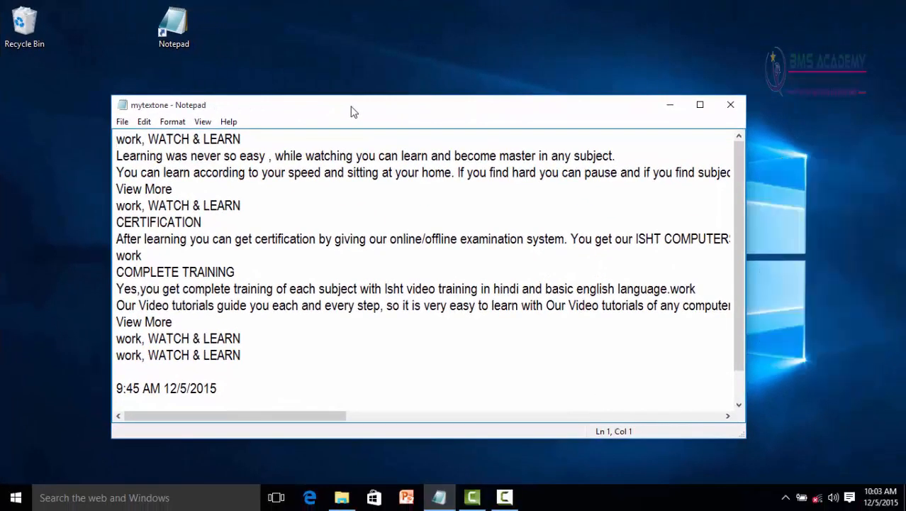
double_click(352, 111)
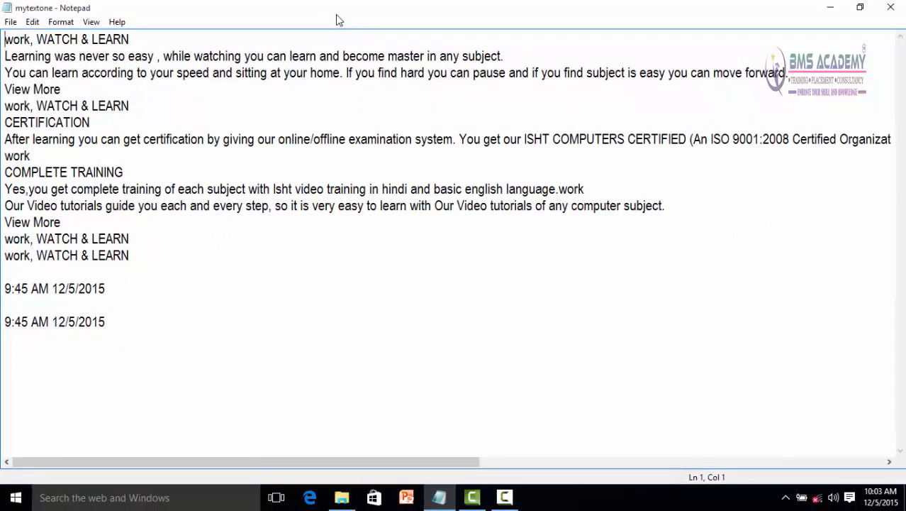
Step: Place the cursor at several spots in the text to check the line and column shown in the status bar
click(91, 24)
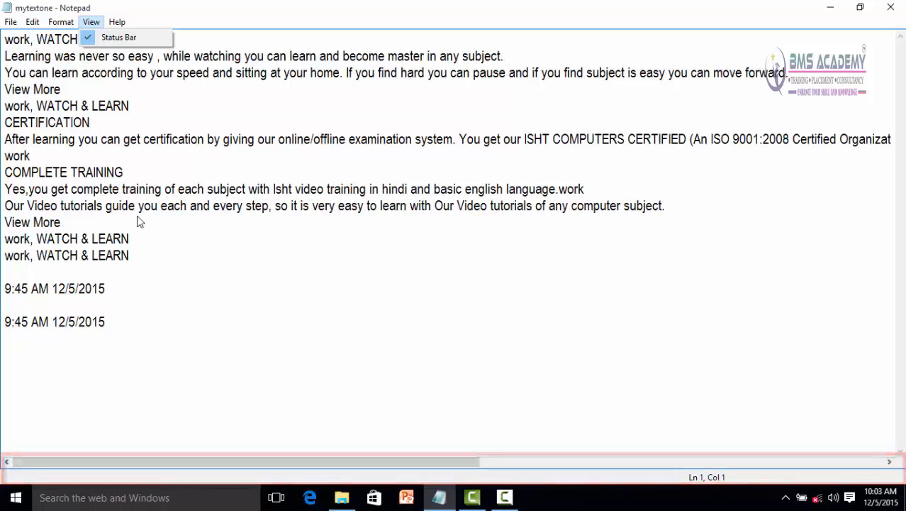
click(90, 205)
click(108, 187)
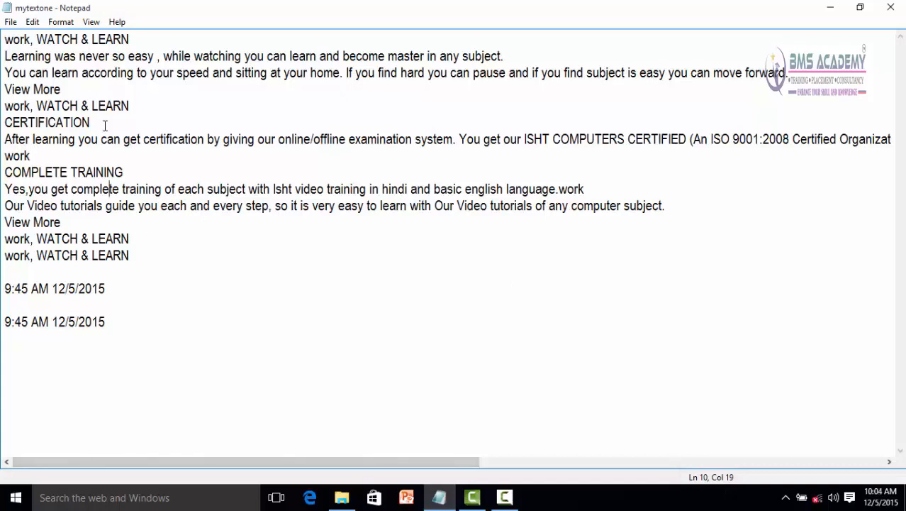
click(436, 189)
click(371, 204)
click(287, 74)
click(115, 239)
click(92, 289)
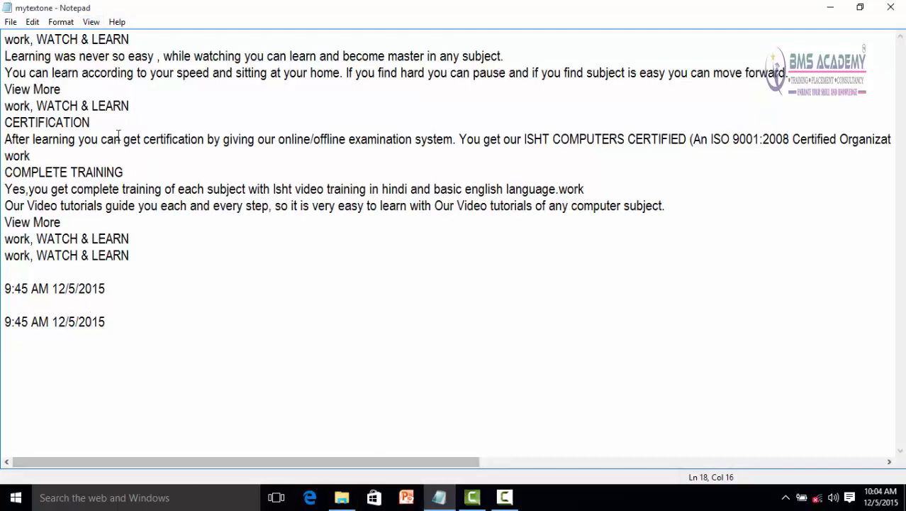
Step: Hide the status bar and show it again
click(90, 22)
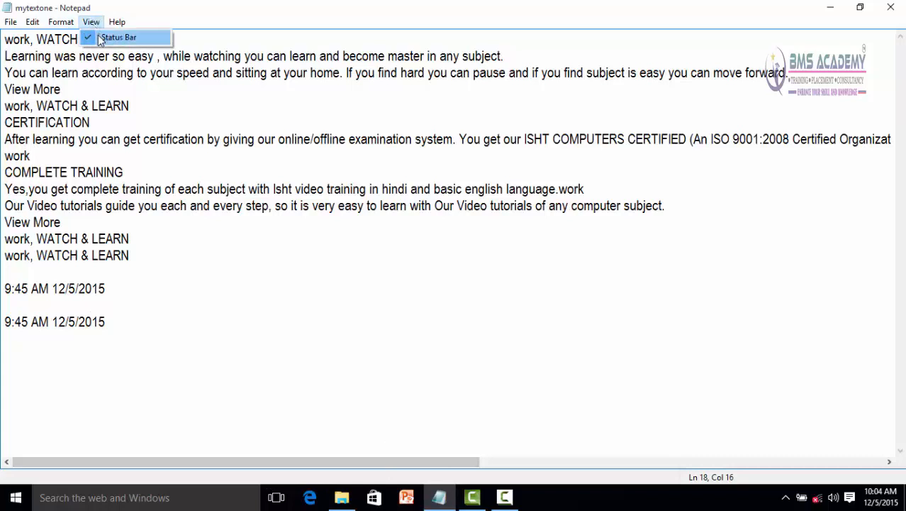
click(101, 39)
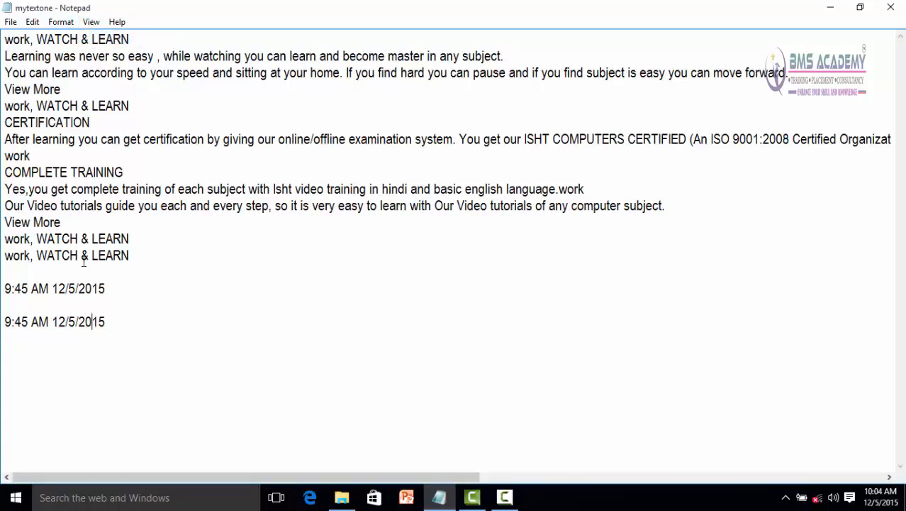
click(91, 23)
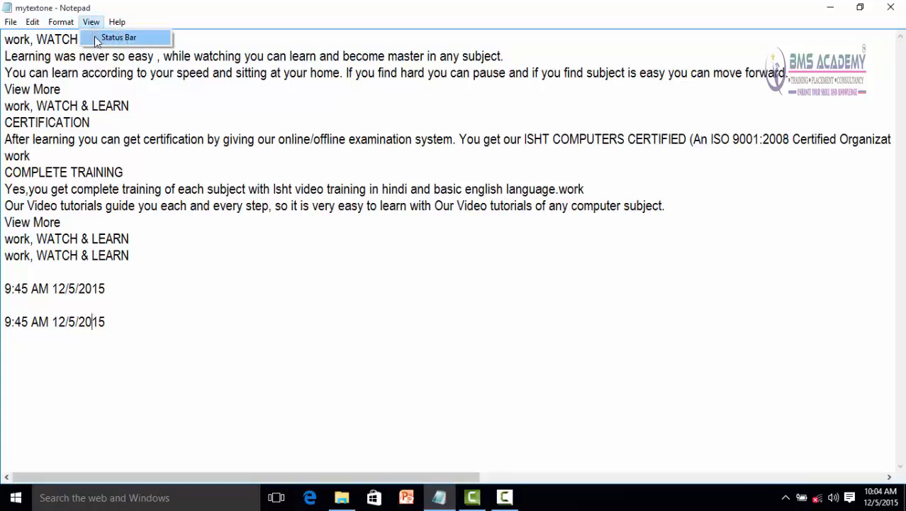
click(98, 39)
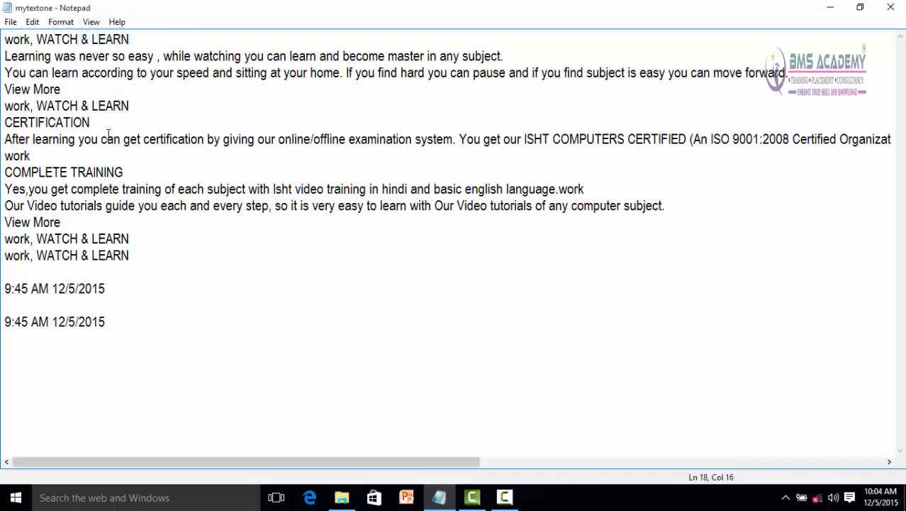
click(108, 137)
Step: View the Notepad help and close its window
click(117, 22)
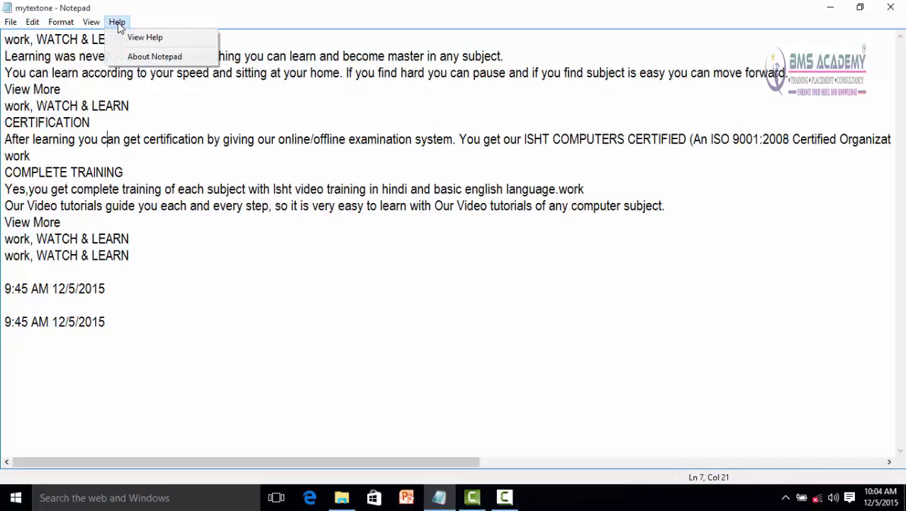
click(154, 40)
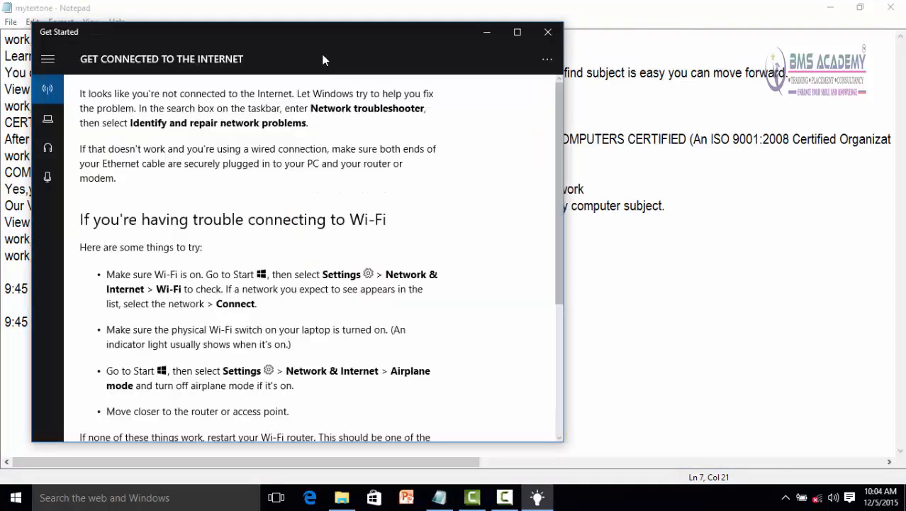
click(548, 33)
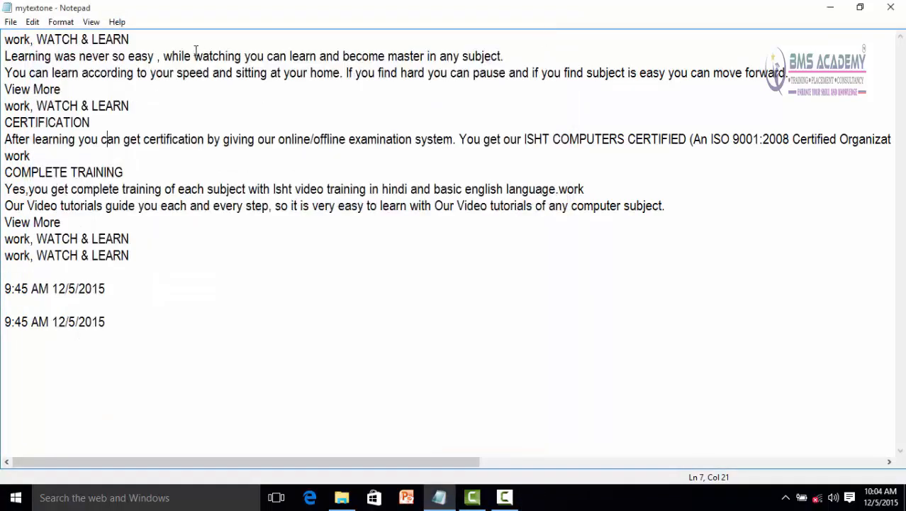
Step: View the About Notepad version and license information and close it
click(119, 23)
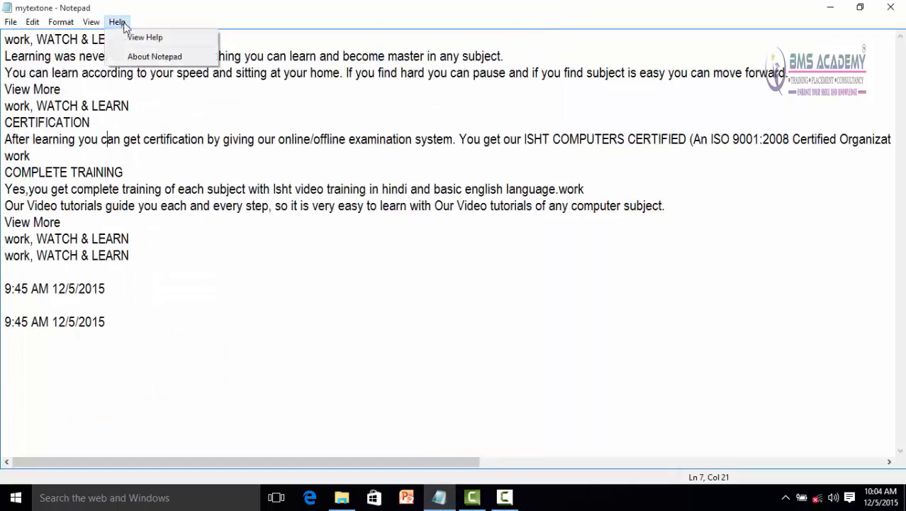
click(156, 56)
drag(196, 71, 417, 96)
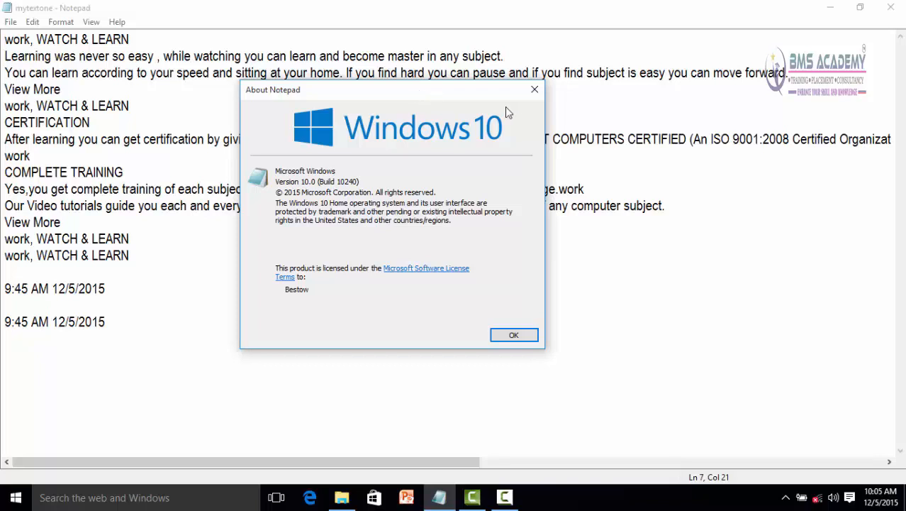
click(536, 90)
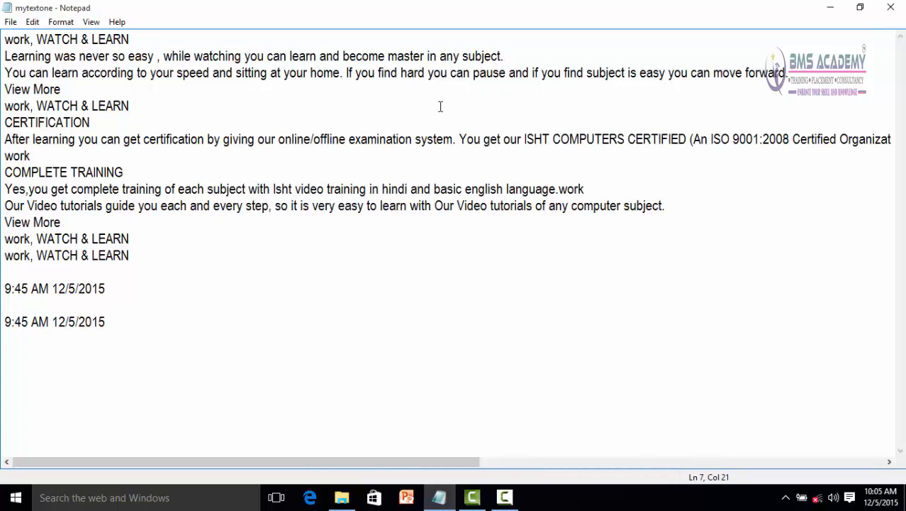